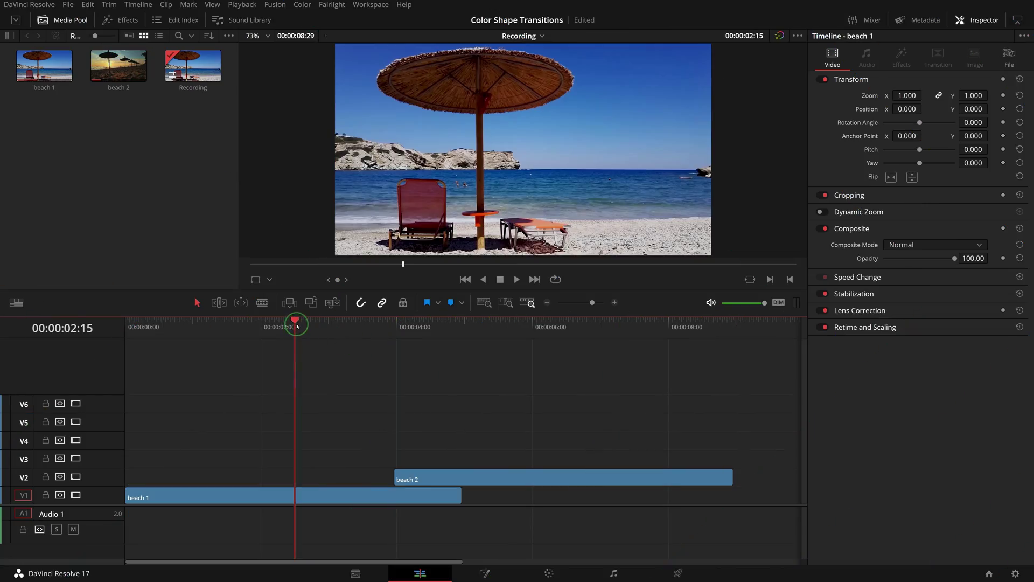
# Move the playhead to 00:00:04:29, the last frame of beach 1.
pyautogui.moveTo(296, 324); pyautogui.dragTo(463, 326)
# Place a Solid Color generator on V3 above beach 2, trimmed to end at the playhead.
pyautogui.click(121, 20)
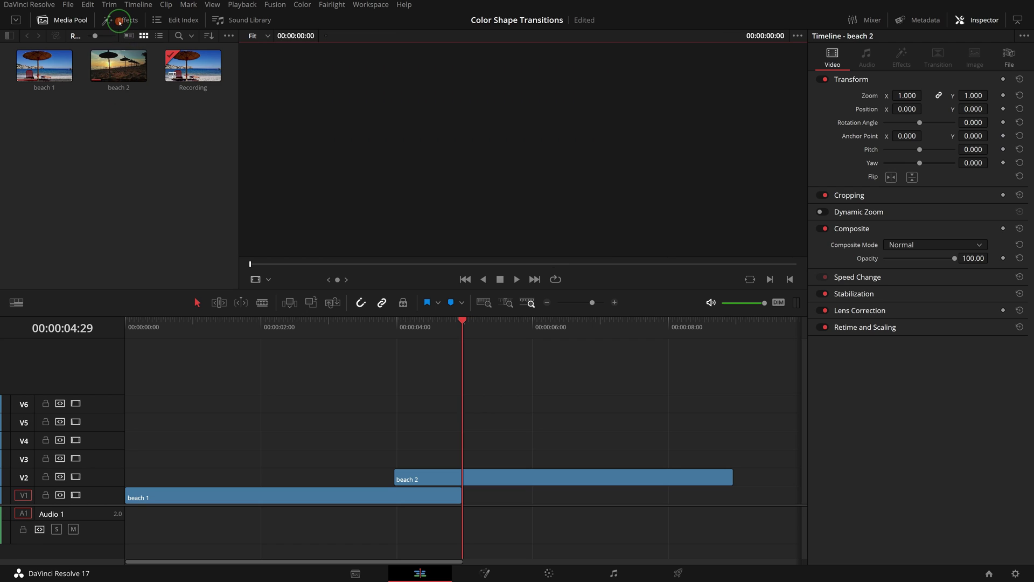
pyautogui.click(40, 109)
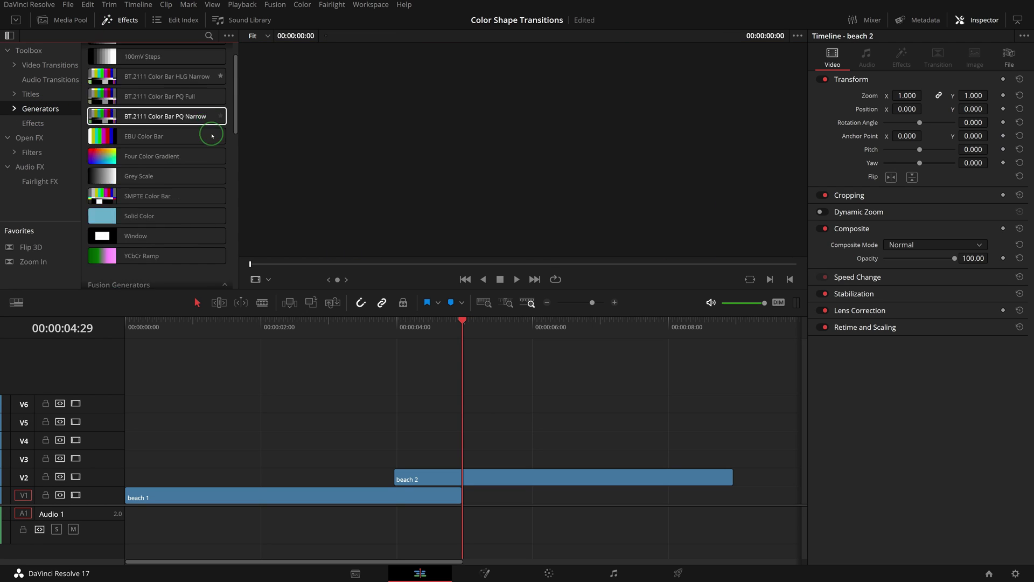
pyautogui.moveTo(108, 252); pyautogui.dragTo(399, 459)
pyautogui.moveTo(739, 460); pyautogui.dragTo(462, 460)
# Set the Solid Color clip's colour to red and park the playhead at its start.
pyautogui.click(418, 328)
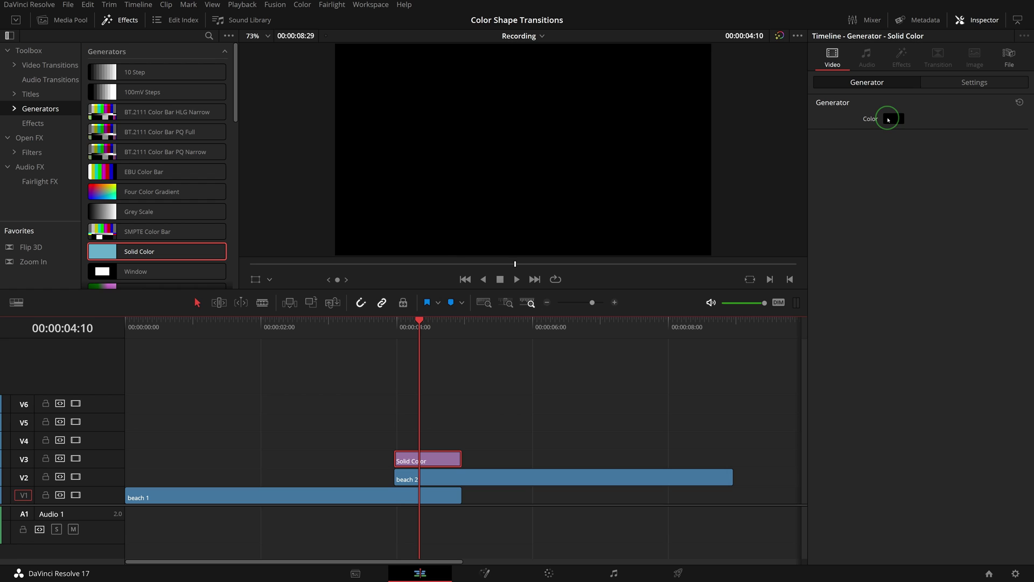
pyautogui.click(894, 118)
pyautogui.click(394, 238)
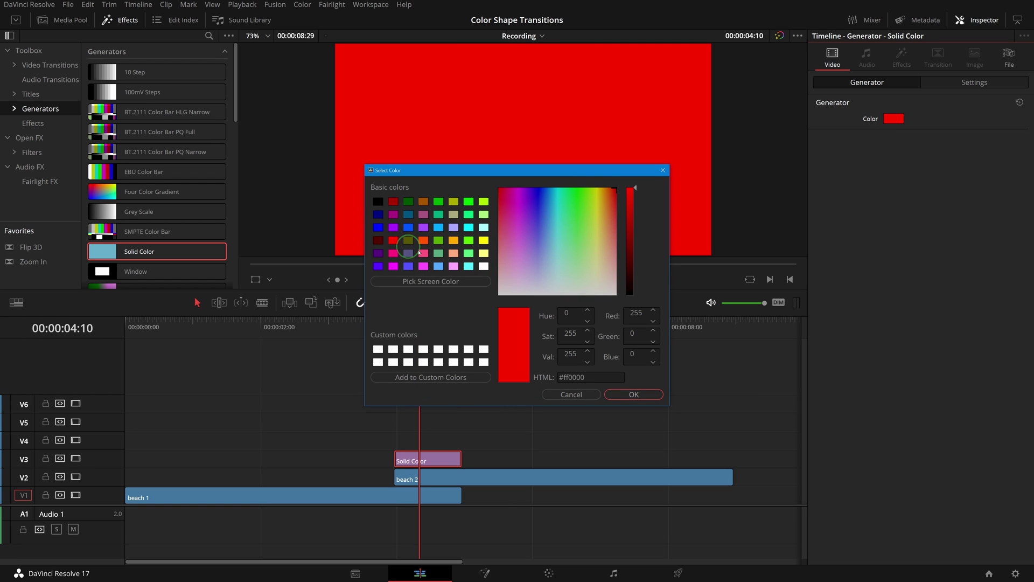
pyautogui.click(633, 395)
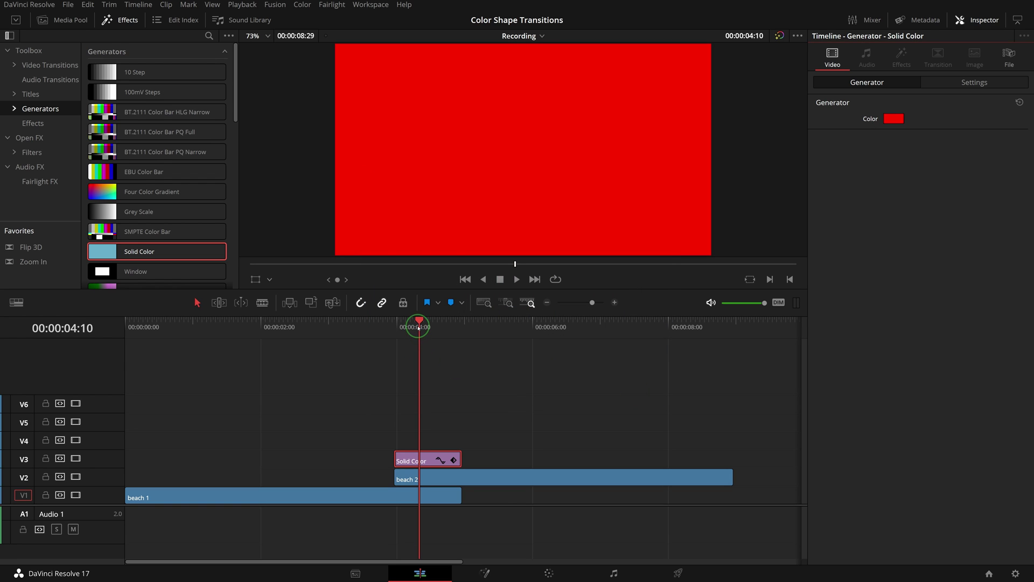
pyautogui.moveTo(418, 328); pyautogui.dragTo(404, 327)
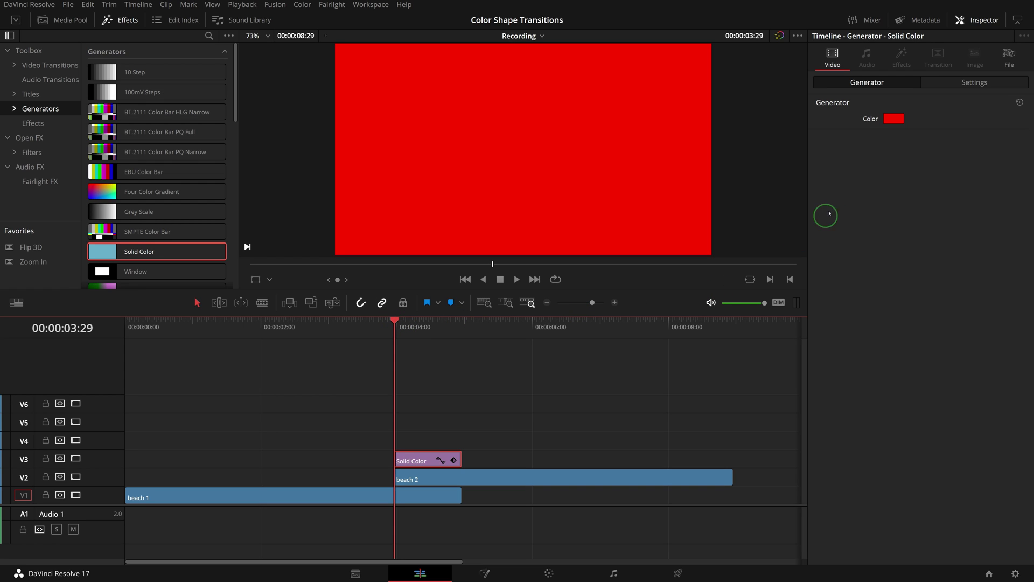
# Set the red solid's Zoom to 2 and Rotation Angle to 45.
pyautogui.click(972, 85)
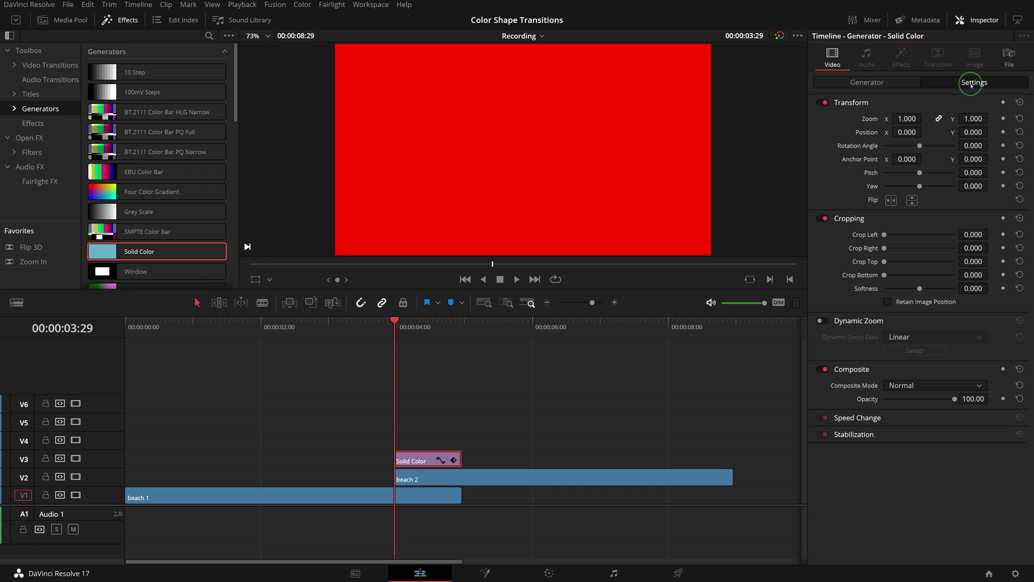
pyautogui.click(906, 118)
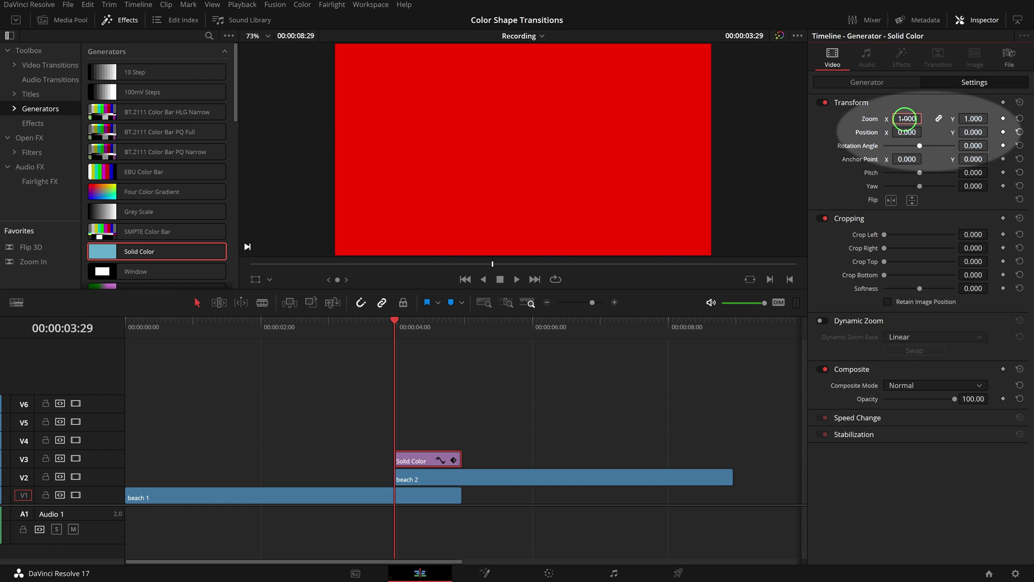
pyautogui.write('2')
pyautogui.click(973, 145)
pyautogui.write('45')
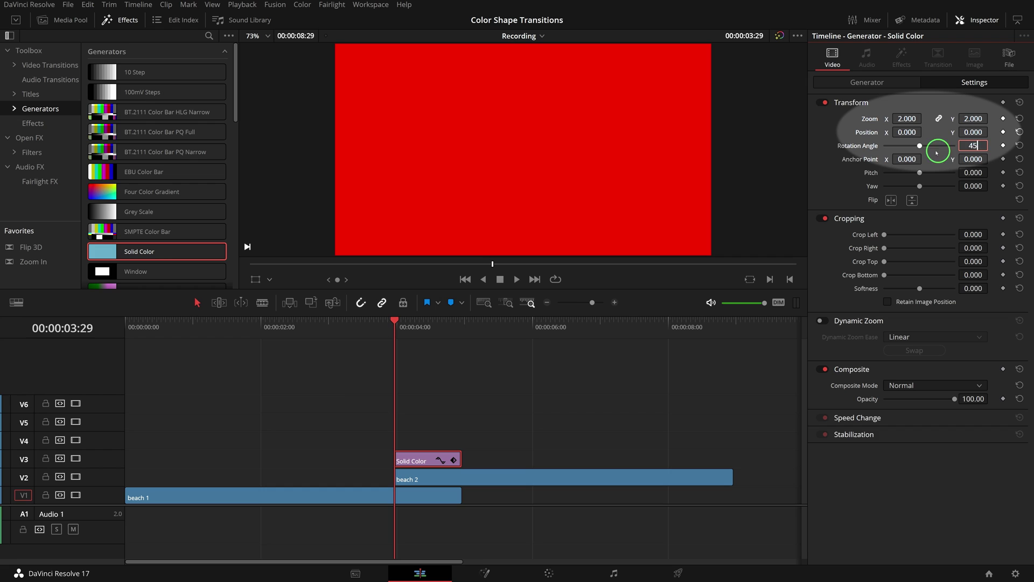
pyautogui.press('Return')
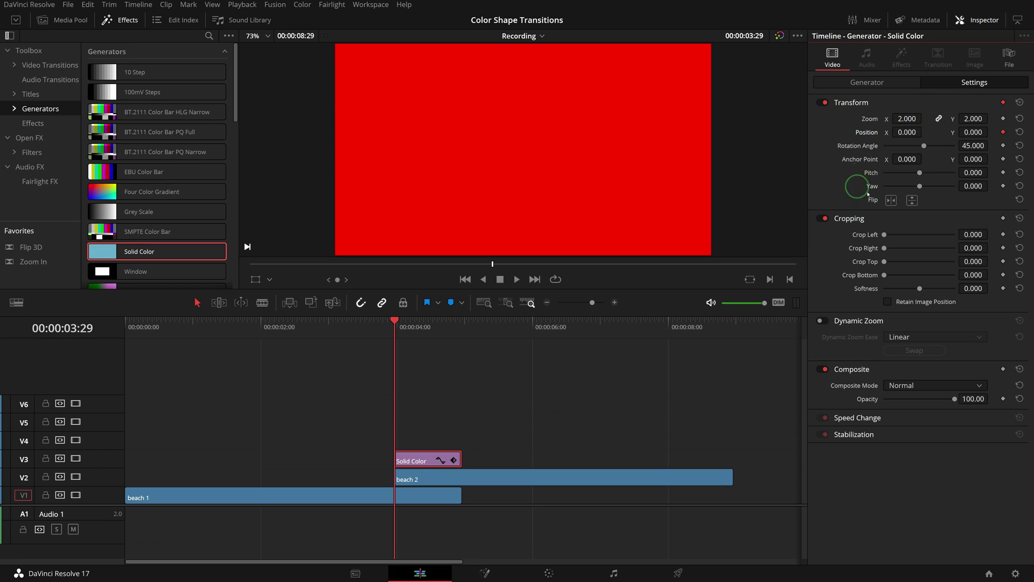
# With the Transform overlay on, push the red solid off-frame to the left.
pyautogui.click(270, 280)
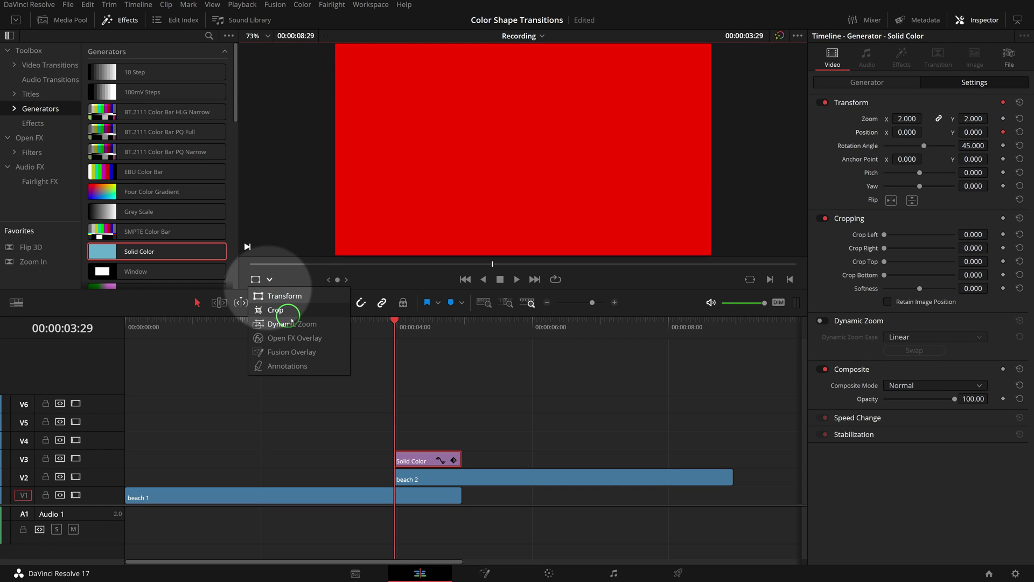
pyautogui.click(275, 298)
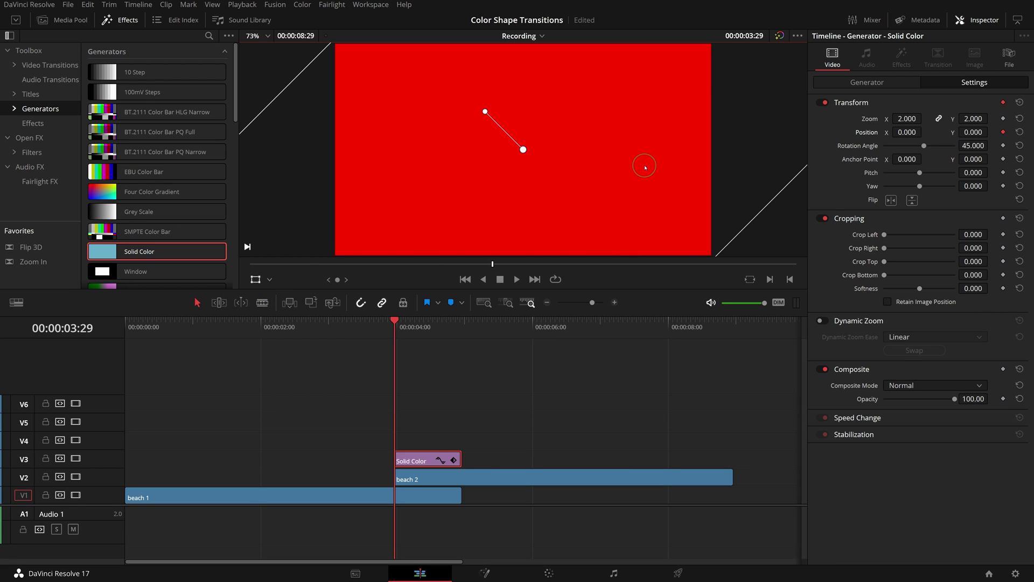
pyautogui.scroll(-5, 644, 167)
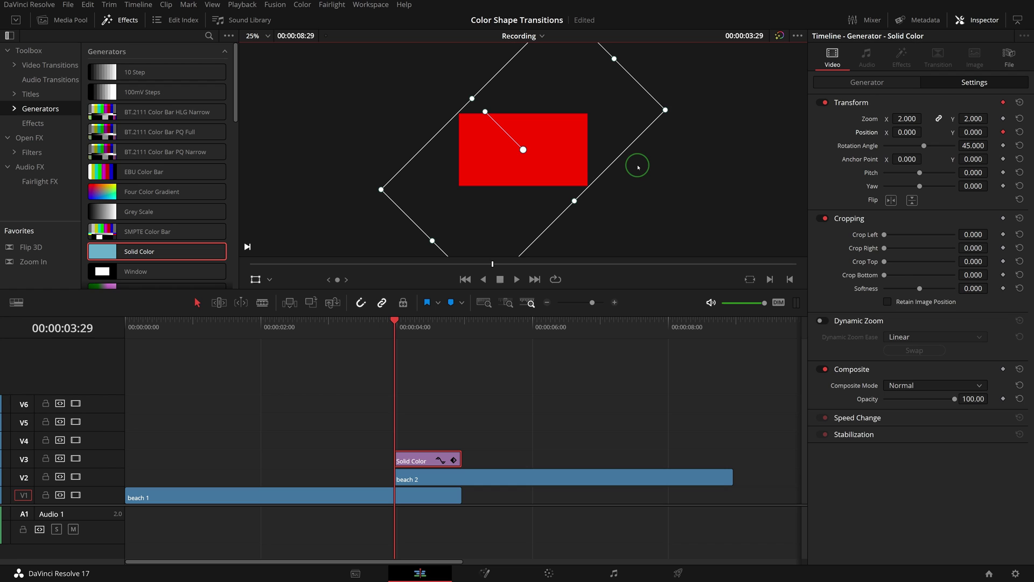
pyautogui.moveTo(569, 165); pyautogui.dragTo(362, 204)
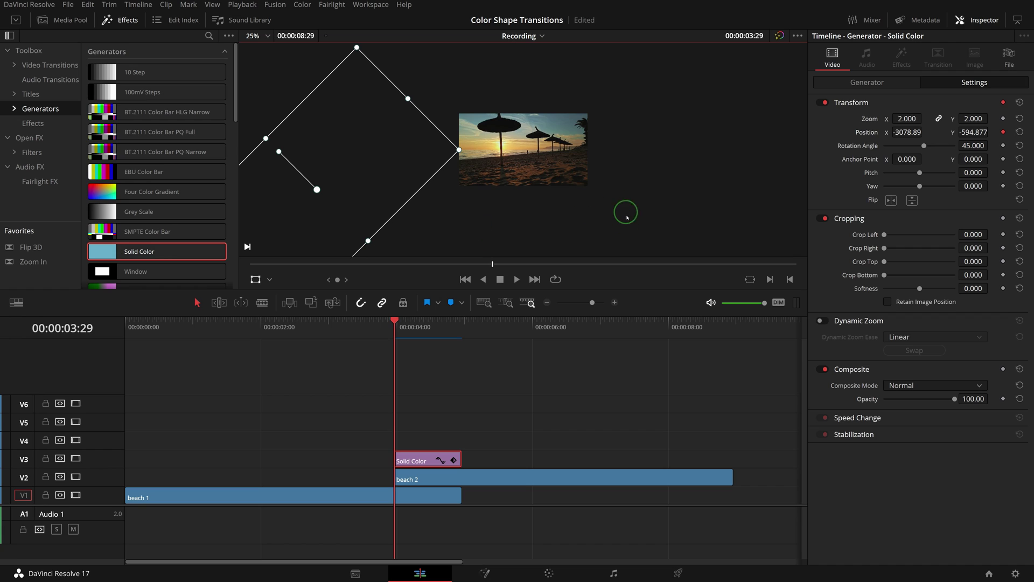
# At 04:28, slide the red solid right until it covers the frame, creating a Position keyframe.
pyautogui.click(461, 326)
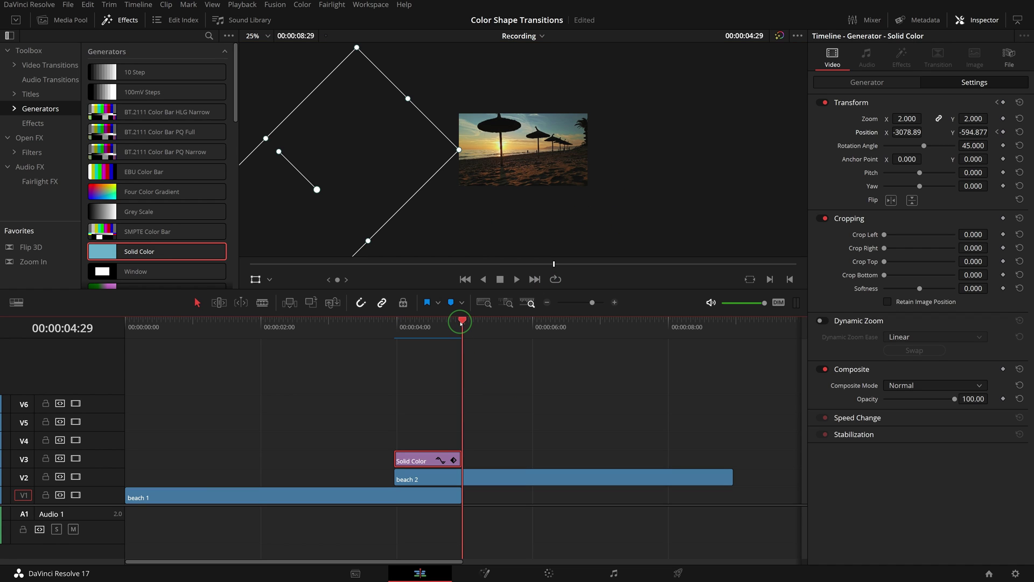
pyautogui.press('Left')
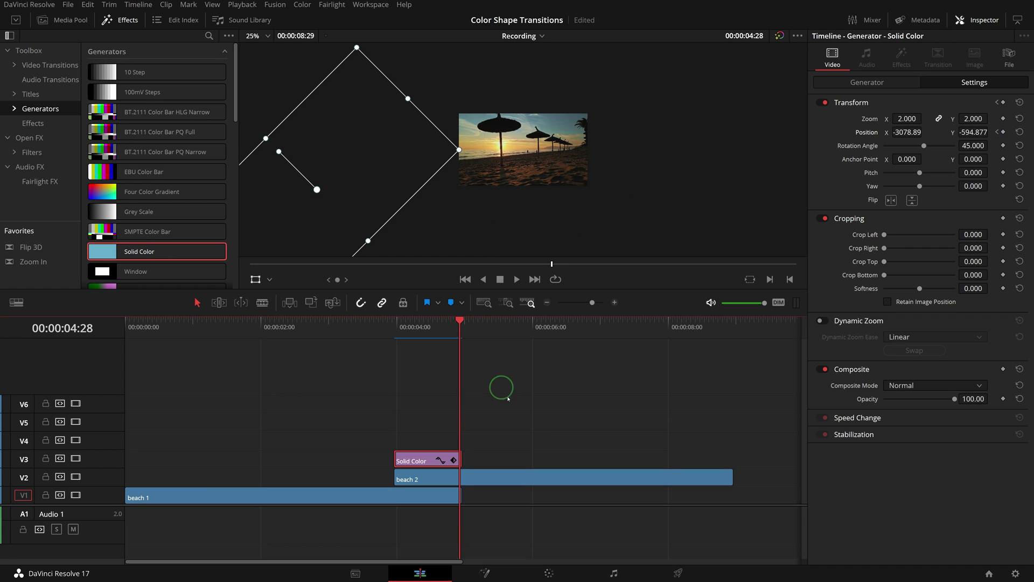
pyautogui.keyDown('shift'); pyautogui.click(383, 146); pyautogui.keyUp('shift')
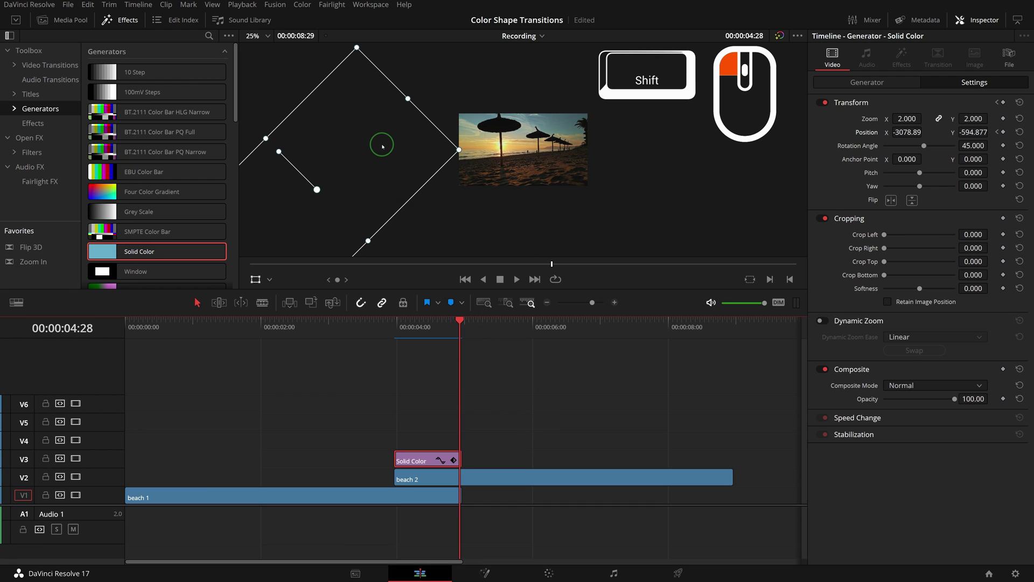
pyautogui.moveTo(383, 146); pyautogui.dragTo(550, 166)
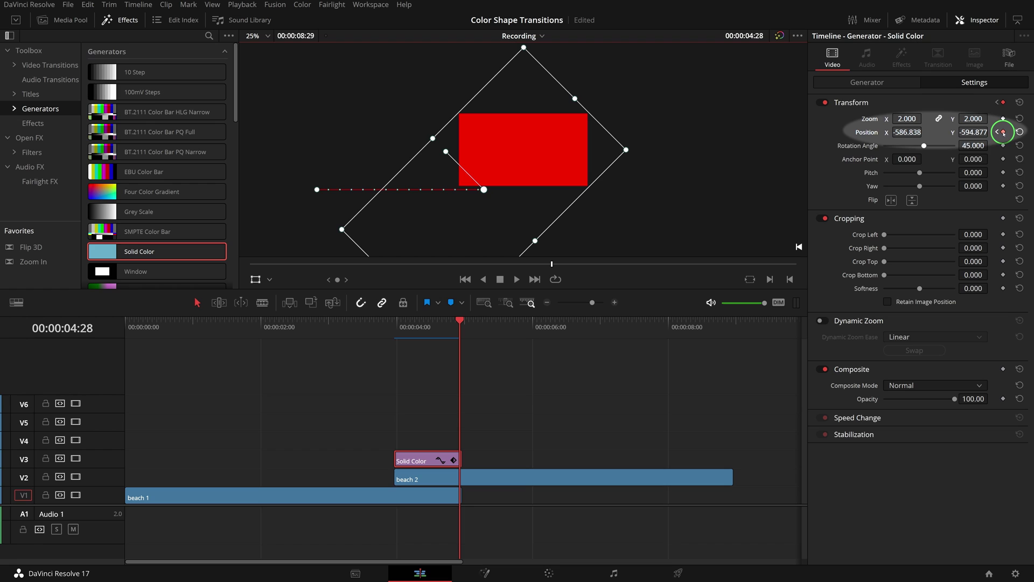
# Apply Ease In to the ending Position keyframe and Ease Out to the starting one.
pyautogui.rightClick(1004, 133)
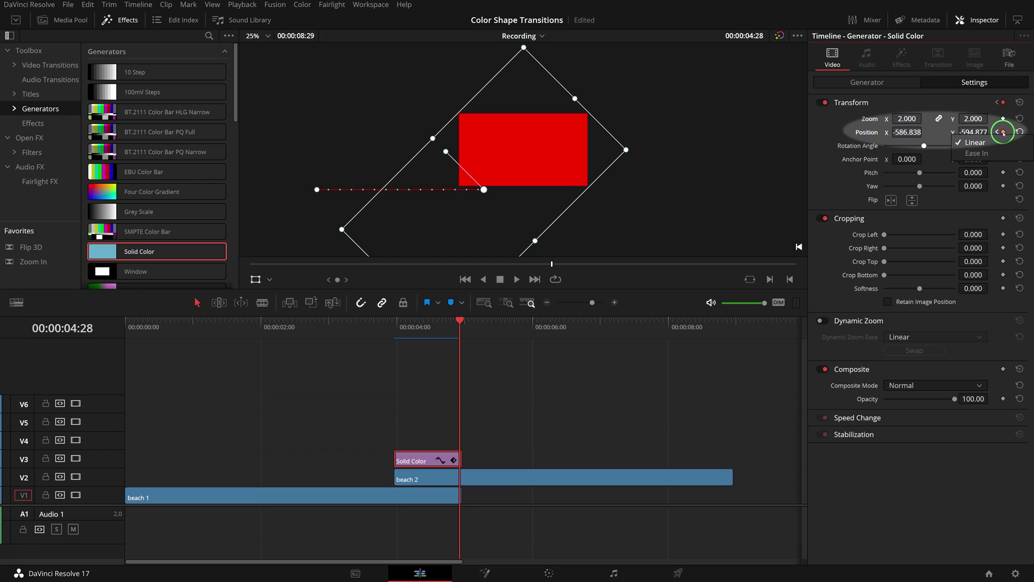
pyautogui.click(983, 154)
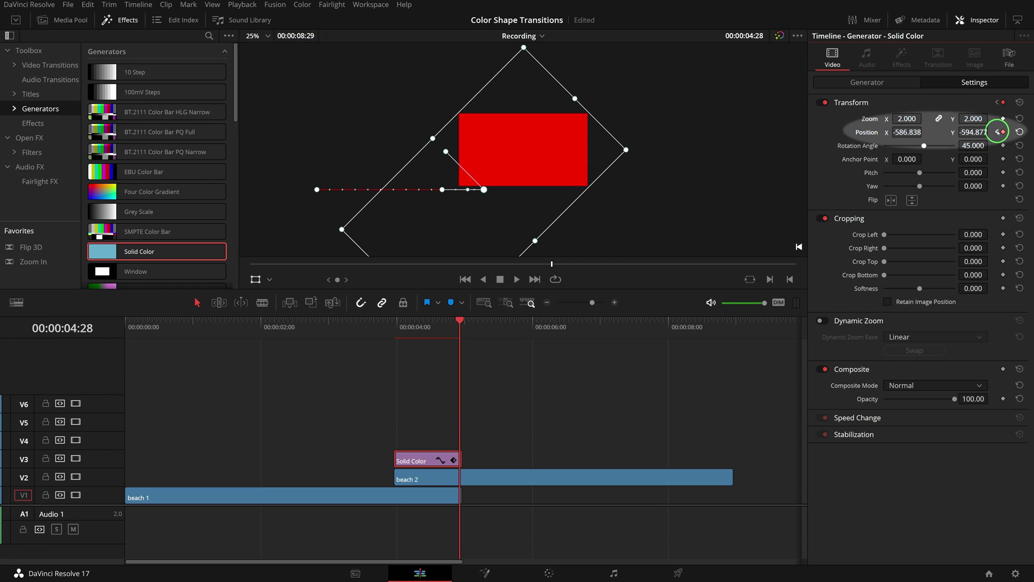
pyautogui.click(998, 132)
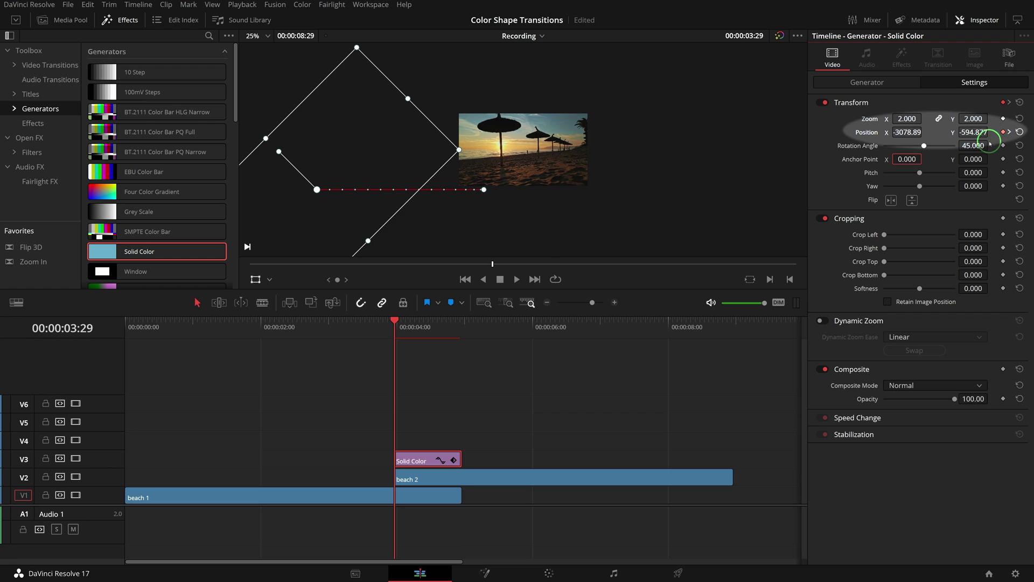
pyautogui.rightClick(1003, 132)
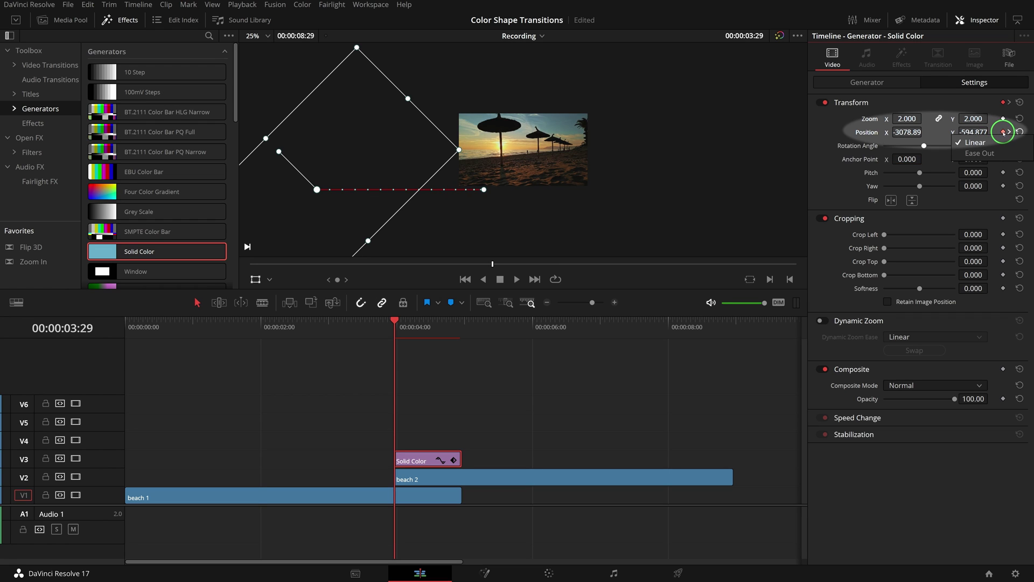
pyautogui.click(983, 153)
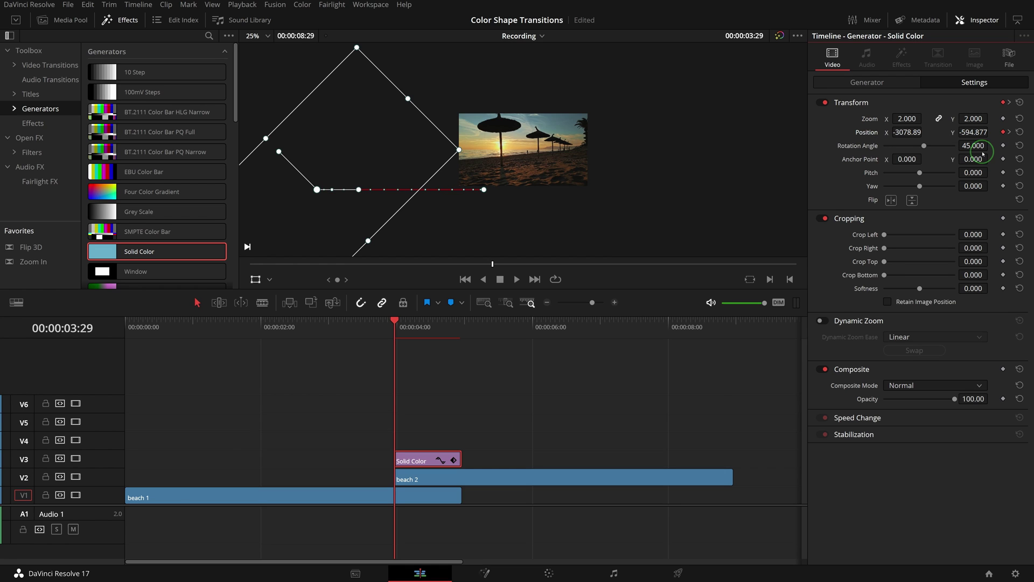
# Preview the wipe, then move the ending Position keyframe to 20 frames after 03:29.
pyautogui.press('space')
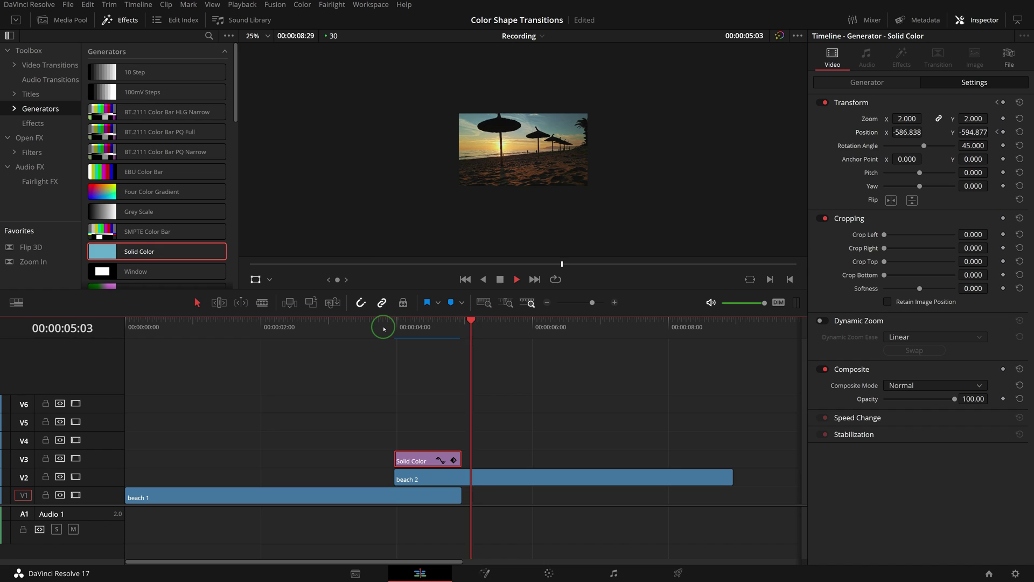
pyautogui.press('space')
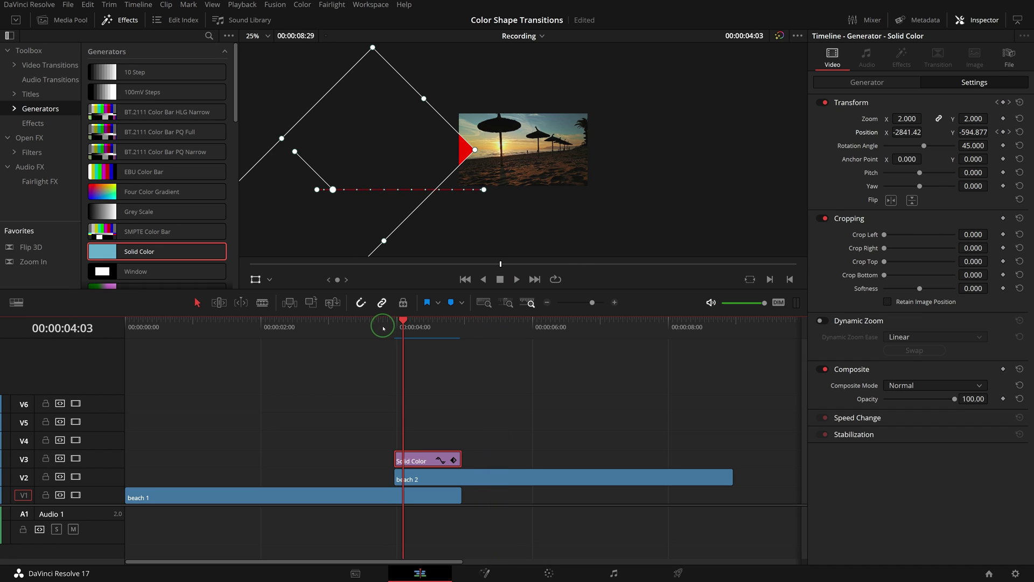
pyautogui.click(393, 325)
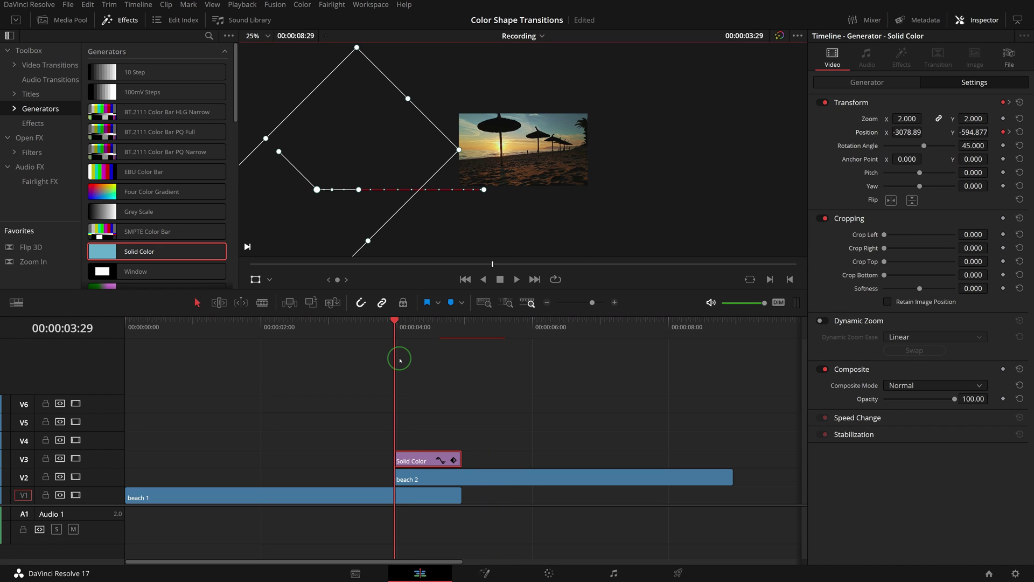
pyautogui.write('+20')
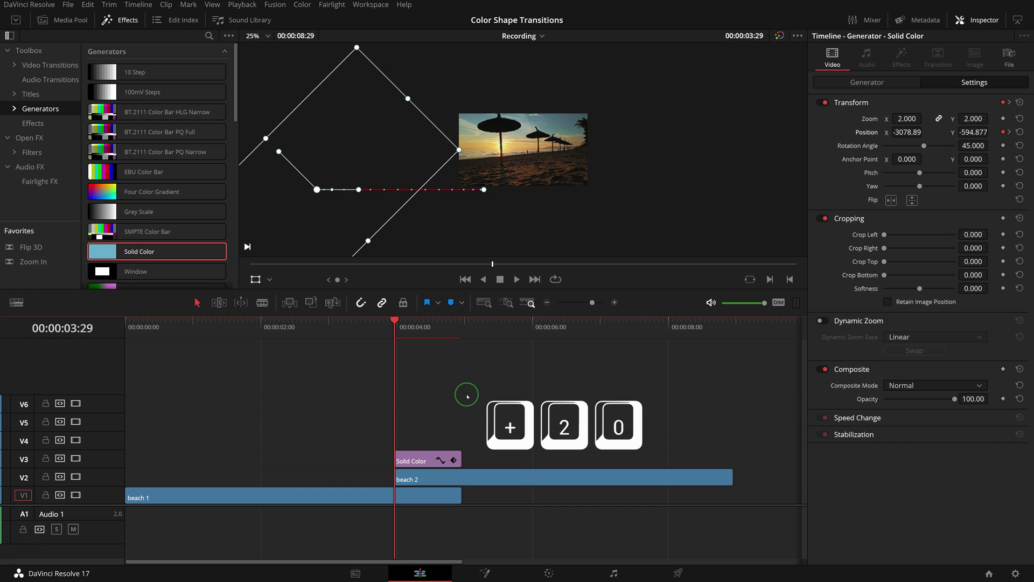
pyautogui.press('Return')
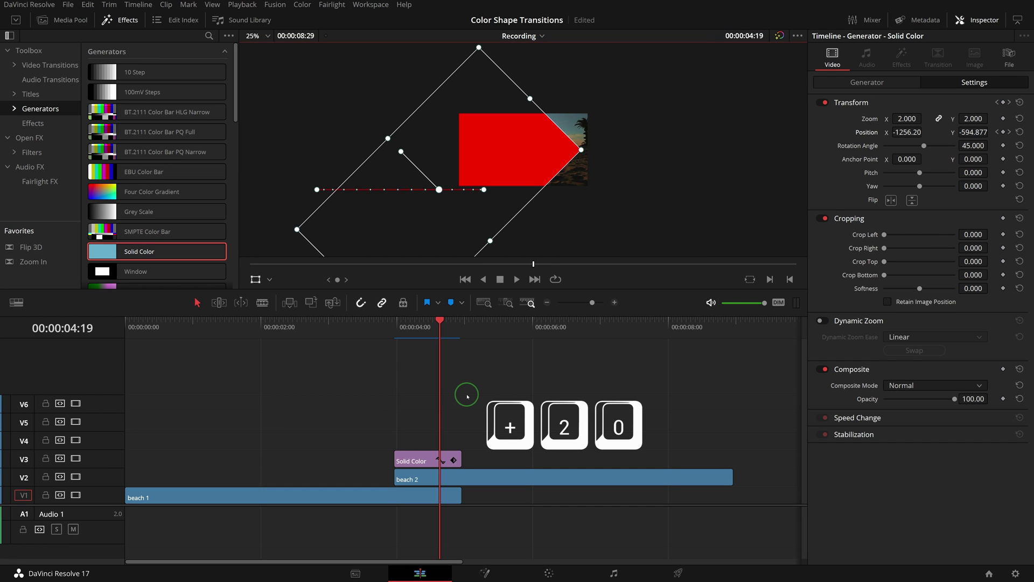
pyautogui.click(454, 462)
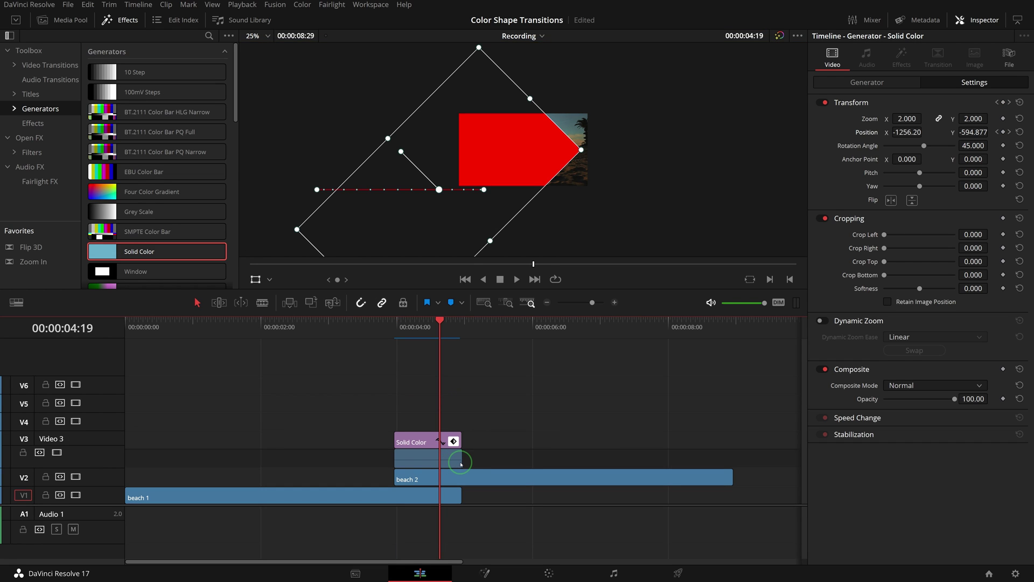
pyautogui.scroll(3, 476, 459)
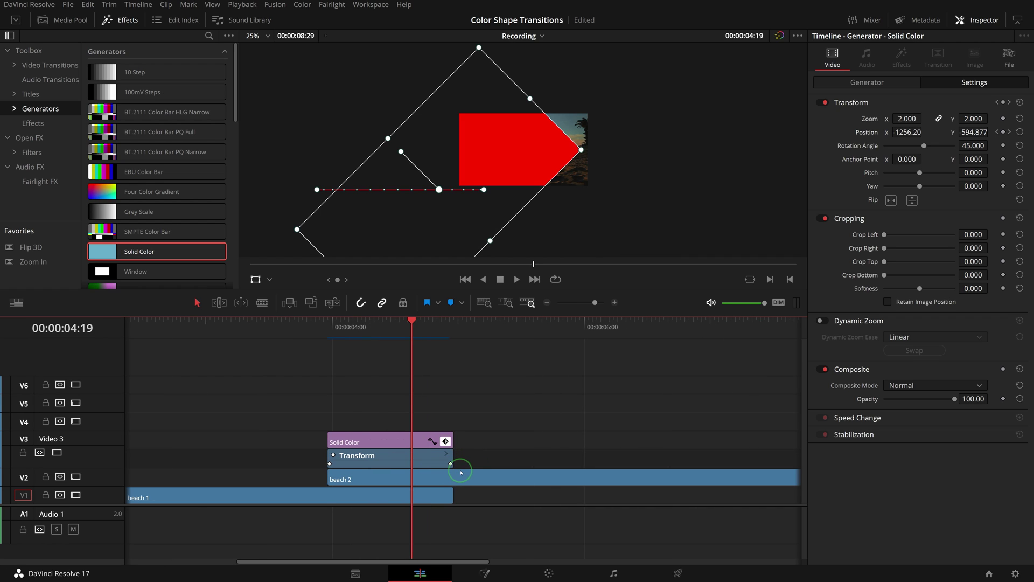
pyautogui.moveTo(449, 463); pyautogui.dragTo(412, 463)
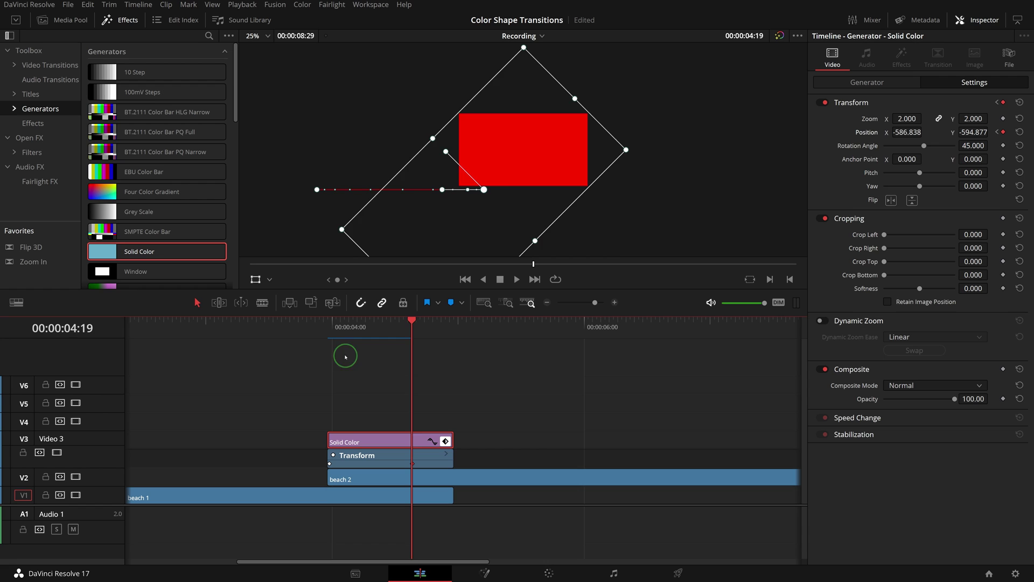
# Replay the wipe from its start, then hide the viewer's transform overlay.
pyautogui.click(325, 335)
pyautogui.press('space')
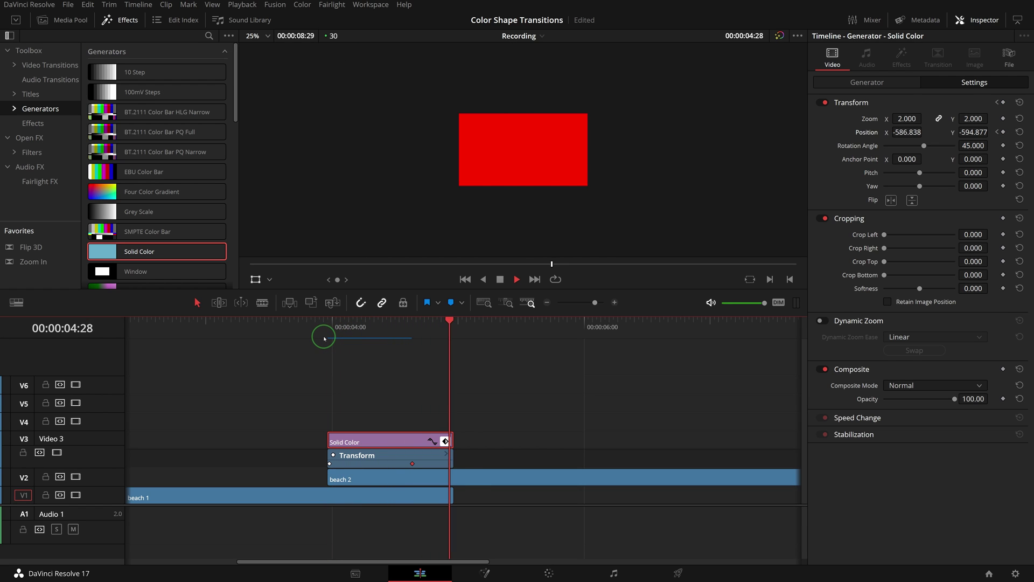
pyautogui.click(325, 336)
pyautogui.click(322, 334)
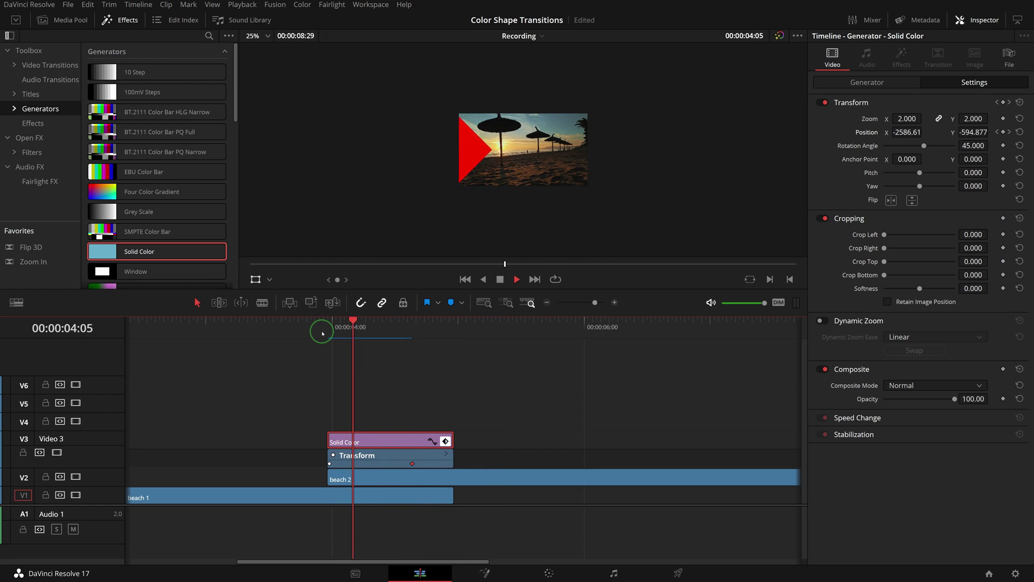
pyautogui.press('space')
pyautogui.click(322, 334)
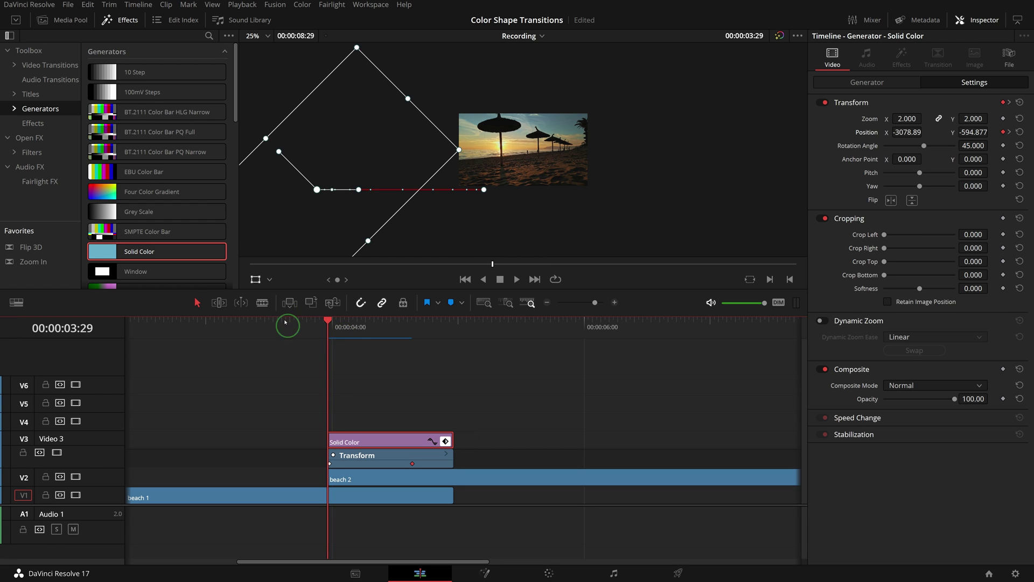
pyautogui.click(257, 279)
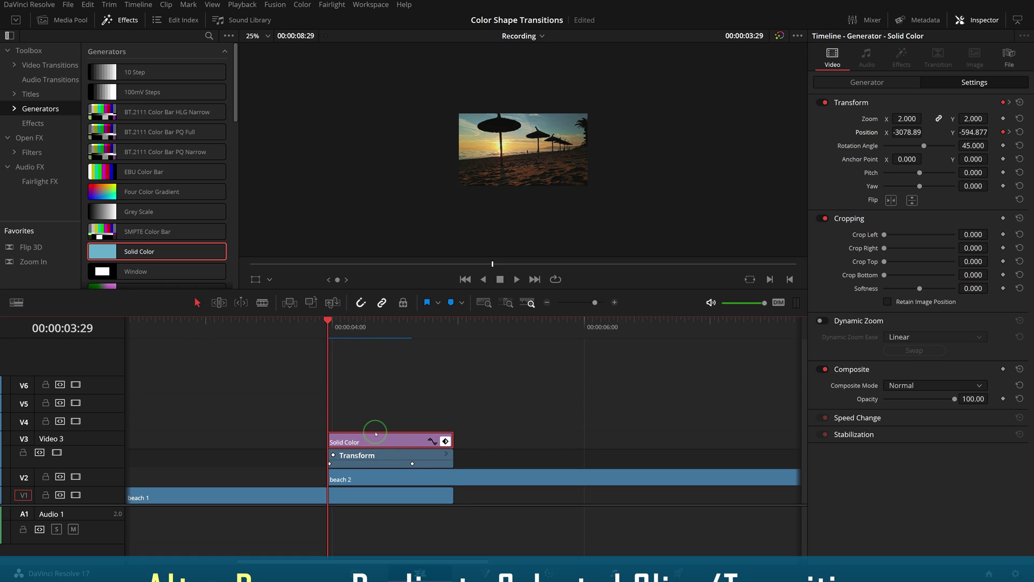
# Duplicate the red solid onto V4, nudge it two frames later, and make it yellow.
pyautogui.moveTo(375, 441); pyautogui.dragTo(376, 425)
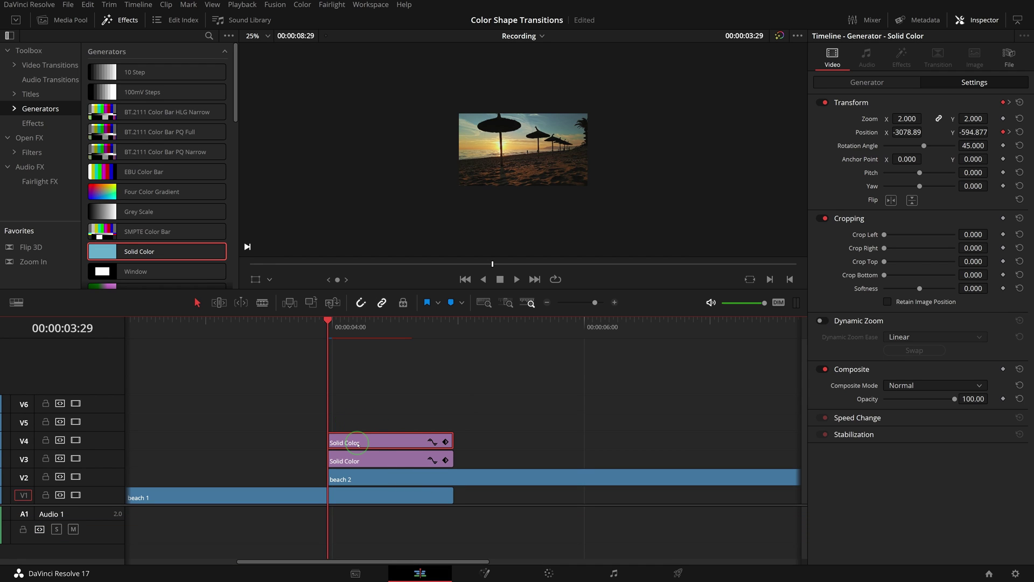
pyautogui.press('.')
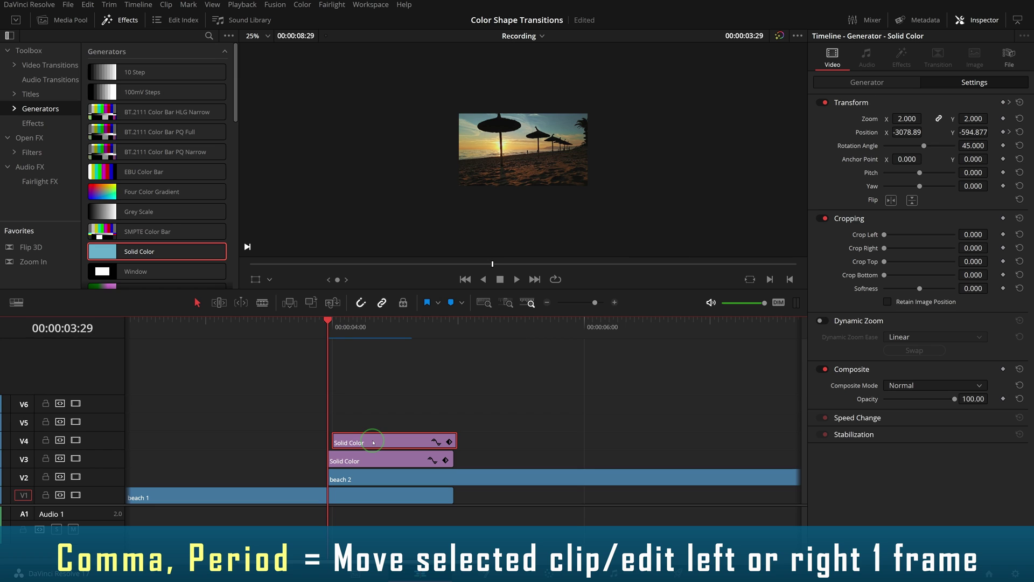
pyautogui.press('.')
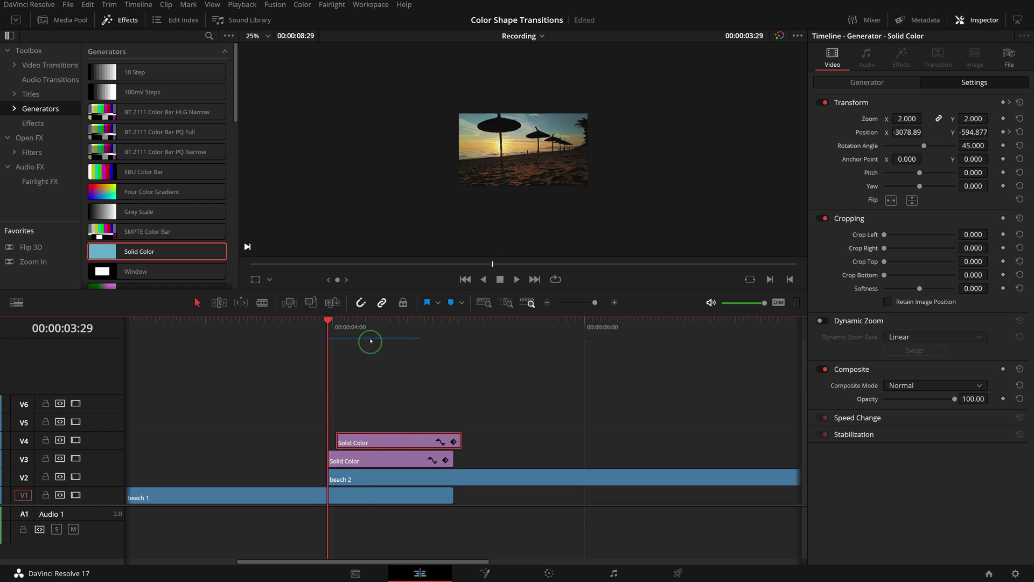
pyautogui.click(369, 333)
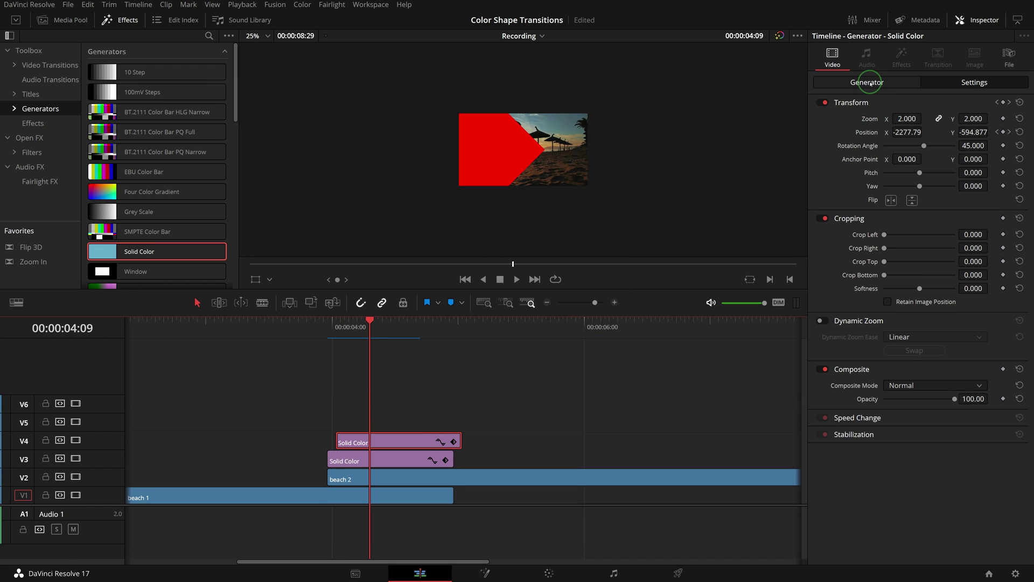
pyautogui.click(869, 83)
pyautogui.click(887, 121)
pyautogui.click(482, 240)
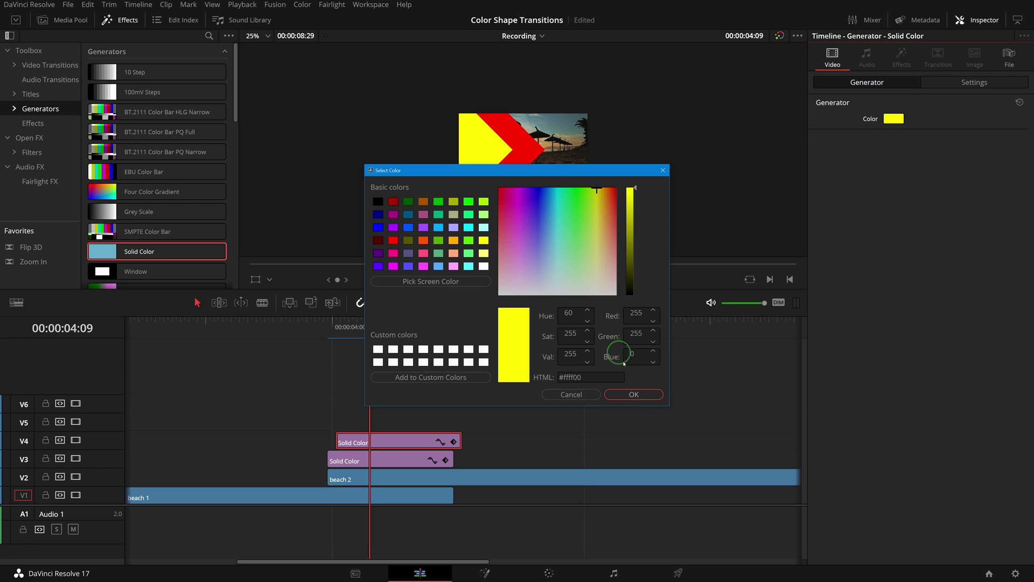
pyautogui.click(629, 395)
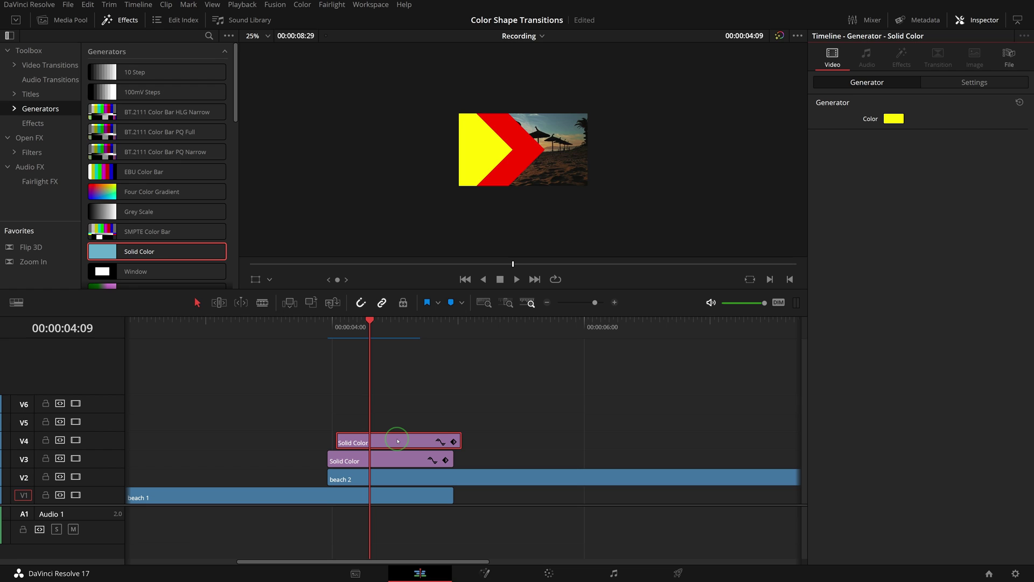
# Duplicate the yellow clip onto V5, save, nudge it later, and make it blue.
pyautogui.moveTo(397, 441); pyautogui.dragTo(399, 429)
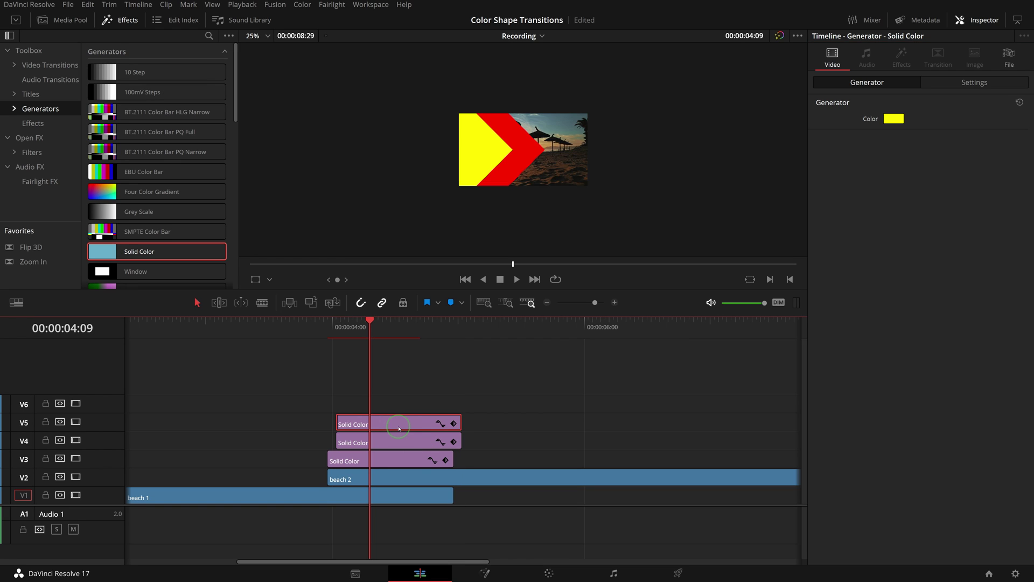
pyautogui.hotkey('ctrl', 's')
pyautogui.press('.')
pyautogui.press('.')
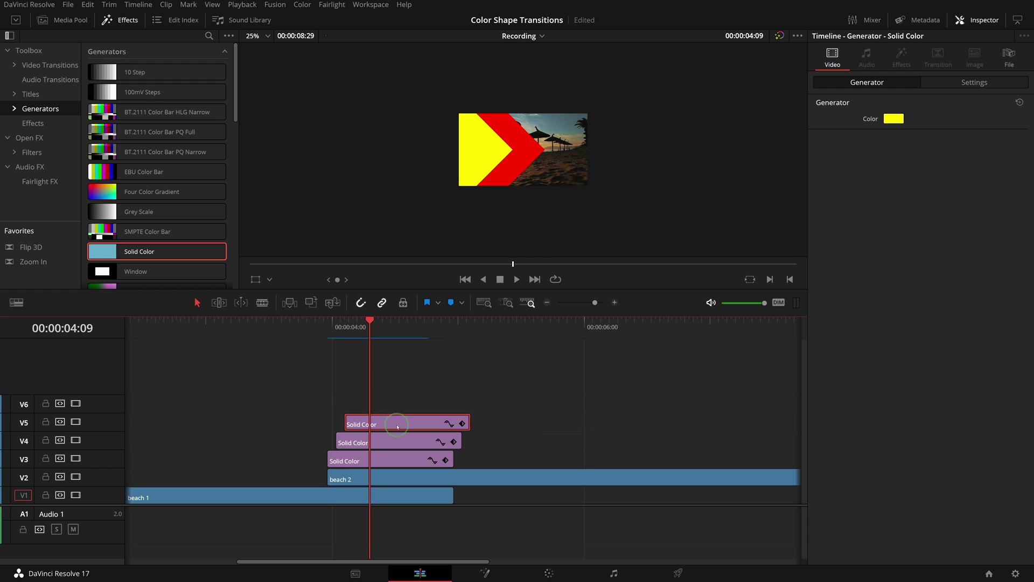
pyautogui.click(894, 118)
pyautogui.click(378, 227)
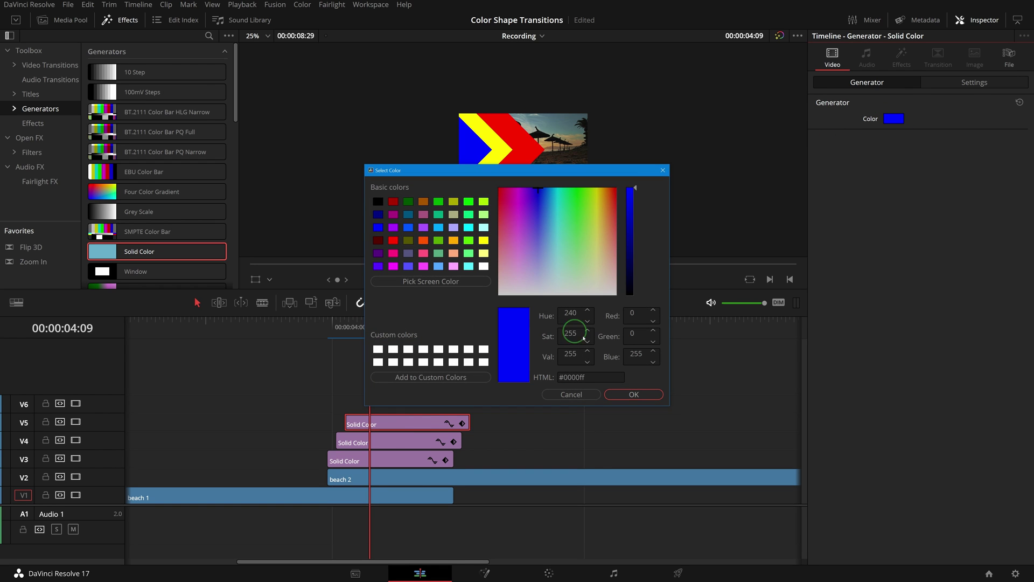
pyautogui.click(633, 394)
# Play the three-colour wipe from its start to preview the staggered chevrons.
pyautogui.scroll(5, 658, 194)
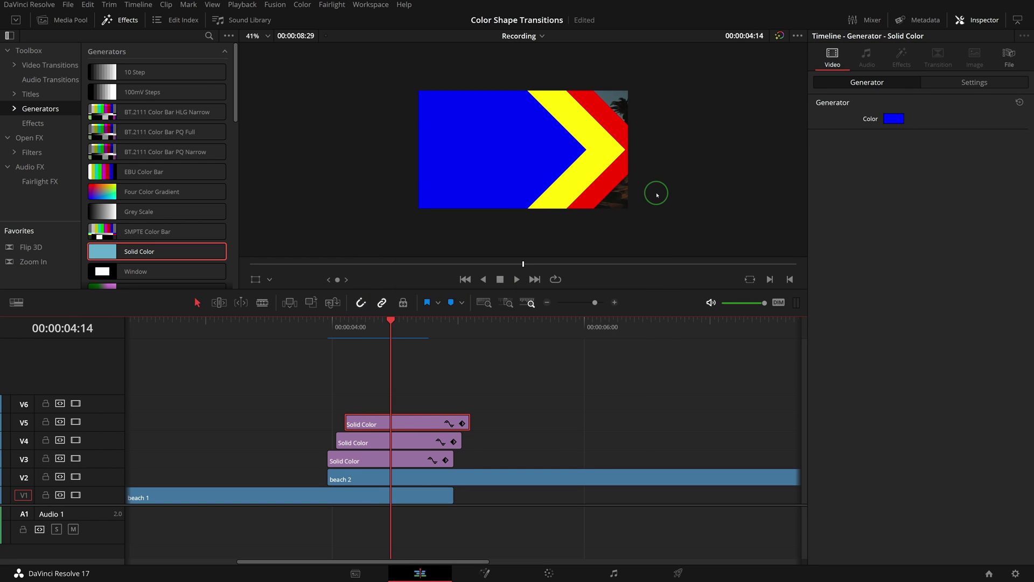
pyautogui.press('Left')
pyautogui.press('Left')
pyautogui.press('Left')
pyautogui.press('Left')
pyautogui.press('Left')
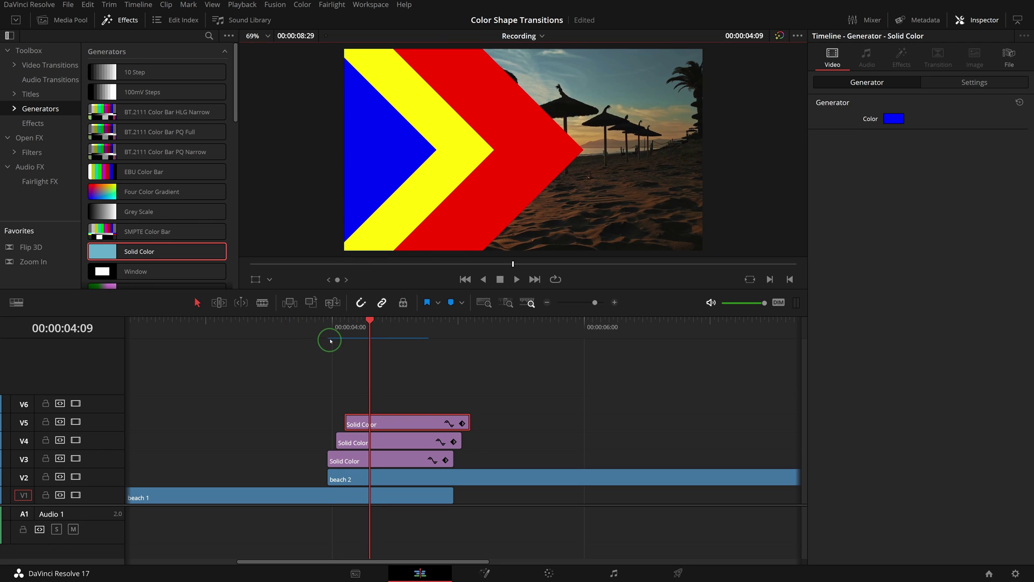
pyautogui.click(326, 330)
pyautogui.press('space')
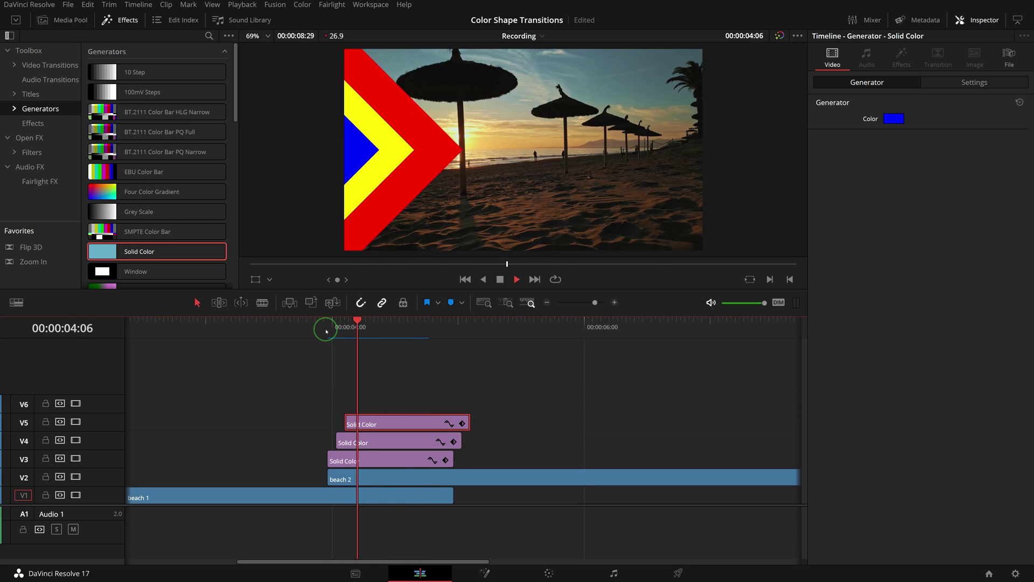
pyautogui.click(430, 354)
# Duplicate the blue clip onto V6 and nudge the copy slightly later.
pyautogui.click(388, 431)
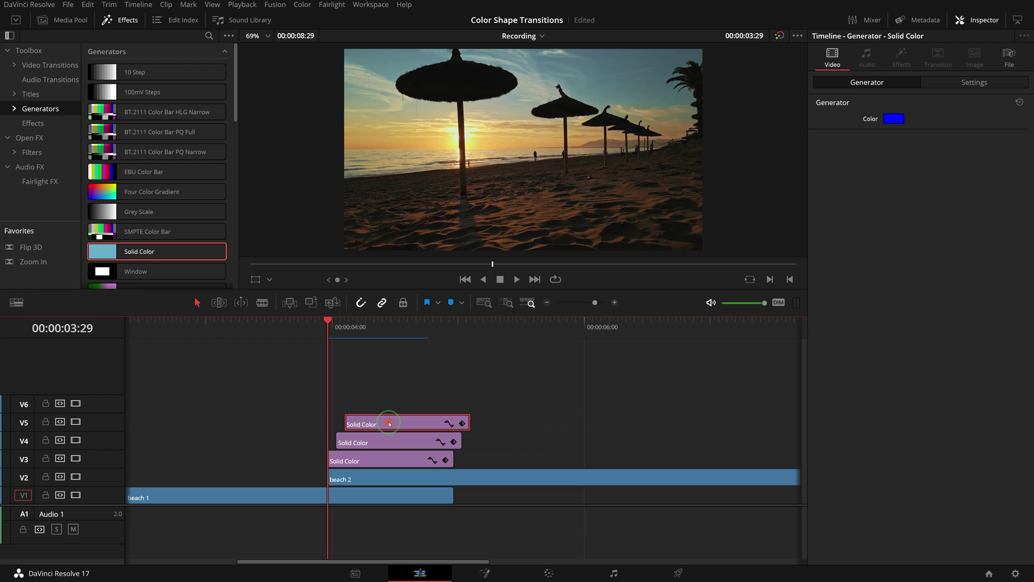
pyautogui.moveTo(391, 418); pyautogui.dragTo(392, 409)
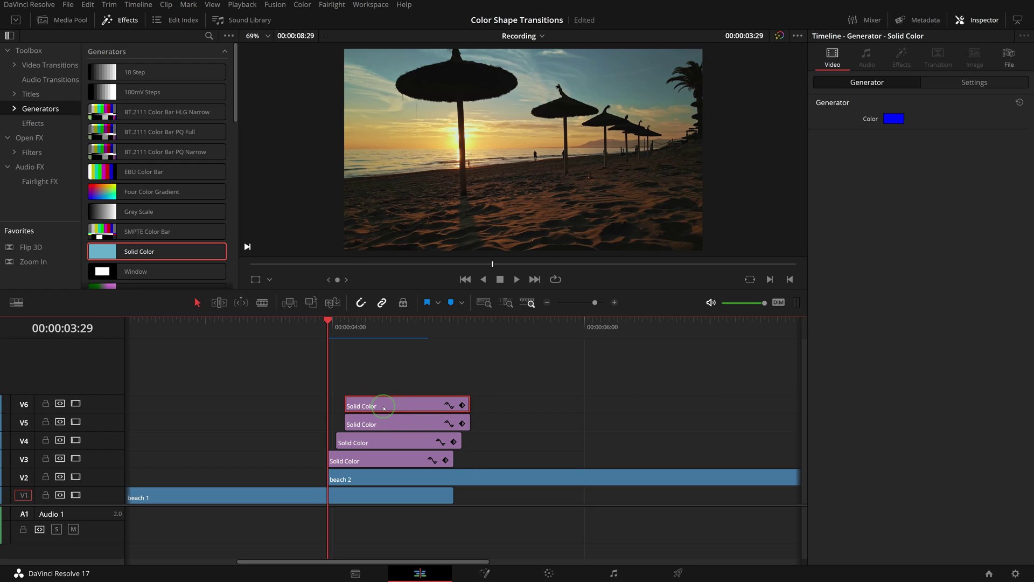
pyautogui.press('.')
pyautogui.press('.')
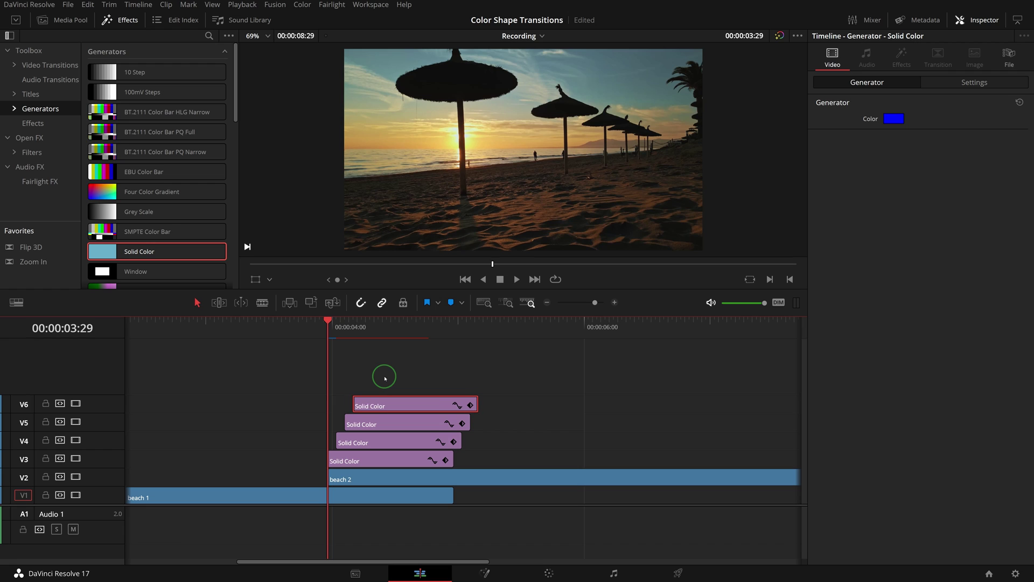
pyautogui.click(374, 326)
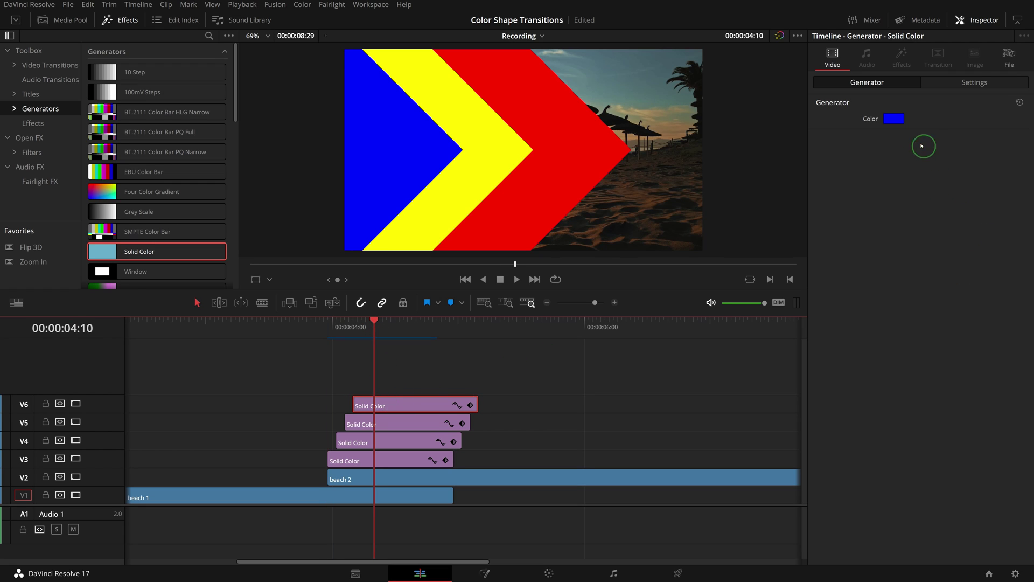
# Set the V6 copy's composite mode to Alpha and name it Arrow Matte.
pyautogui.click(975, 82)
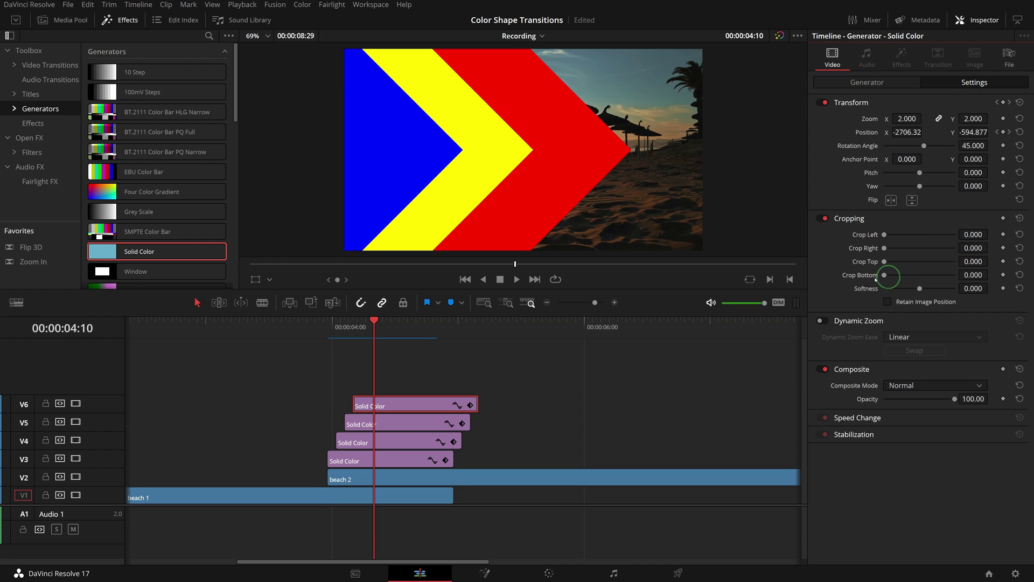
pyautogui.click(970, 385)
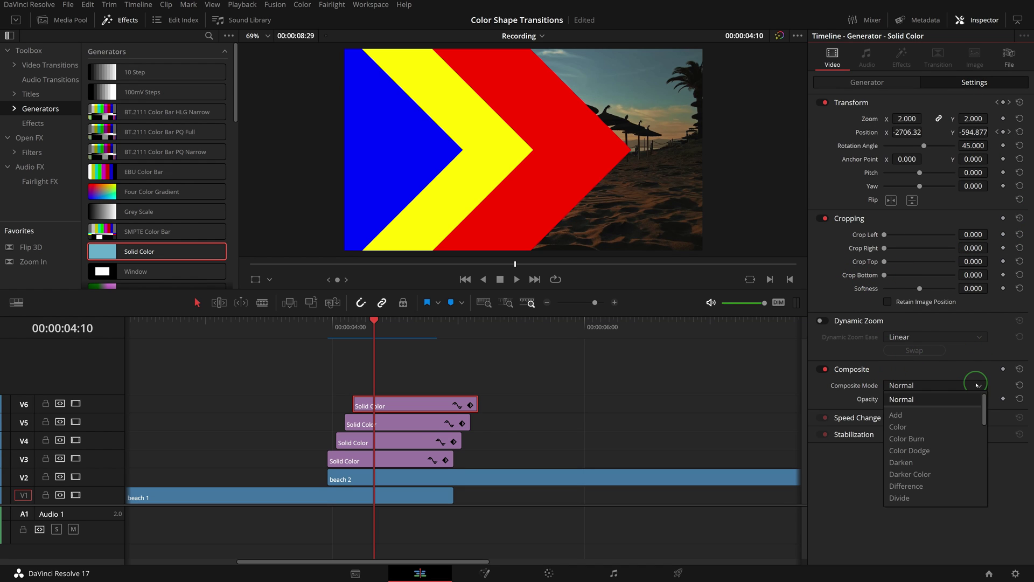
pyautogui.scroll(-5, 949, 441)
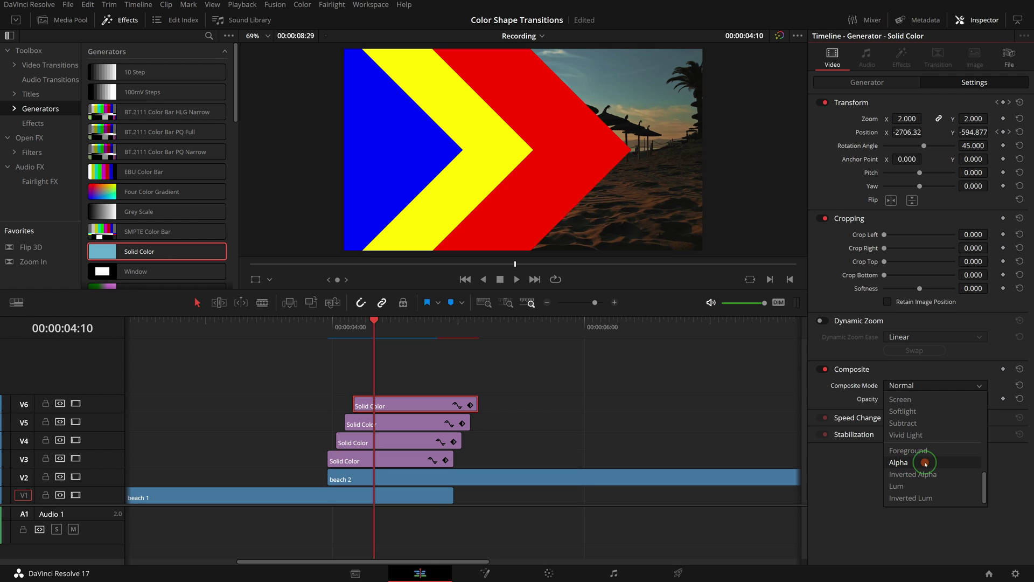
pyautogui.click(925, 463)
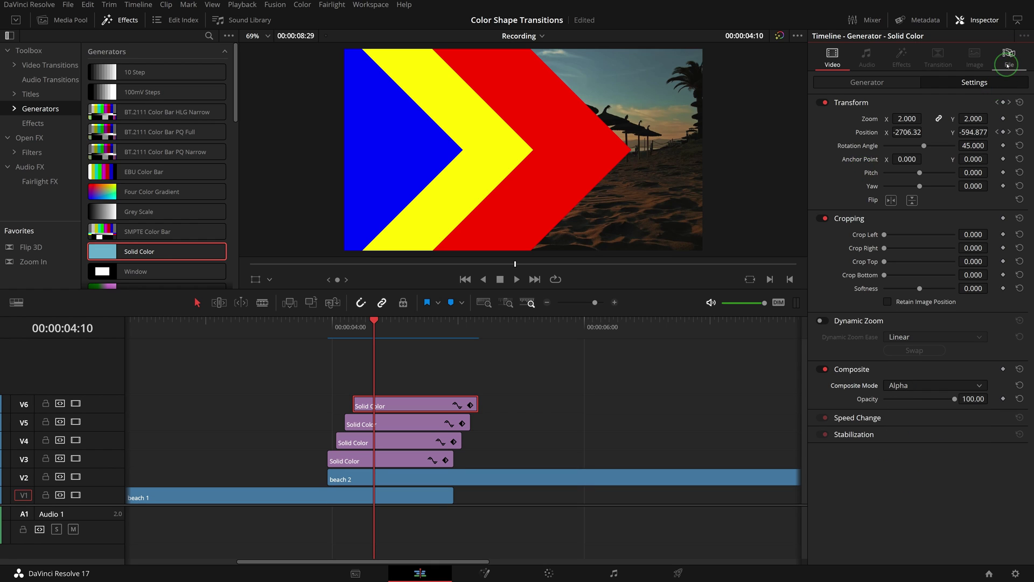
pyautogui.click(1009, 56)
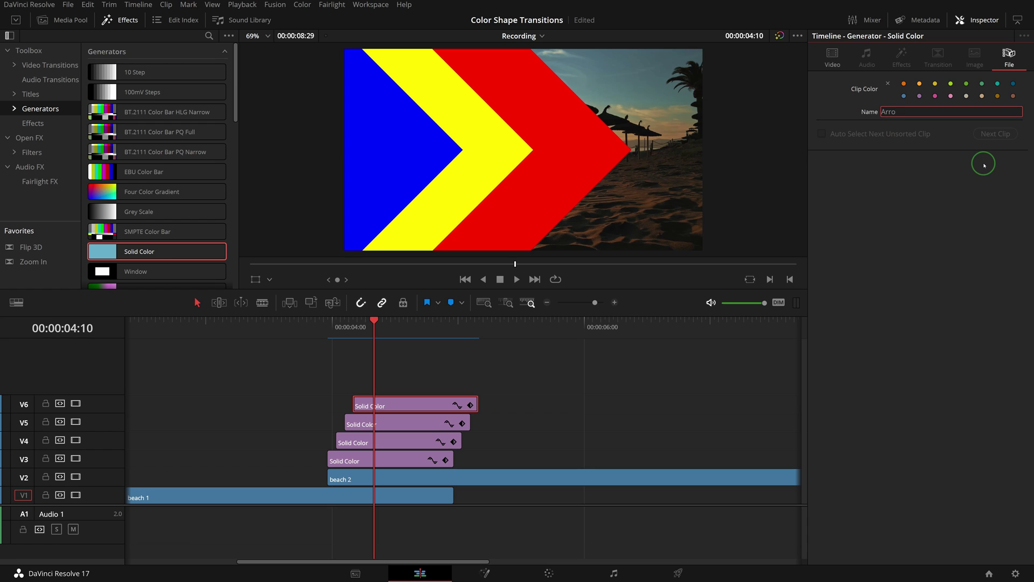
pyautogui.click(400, 419)
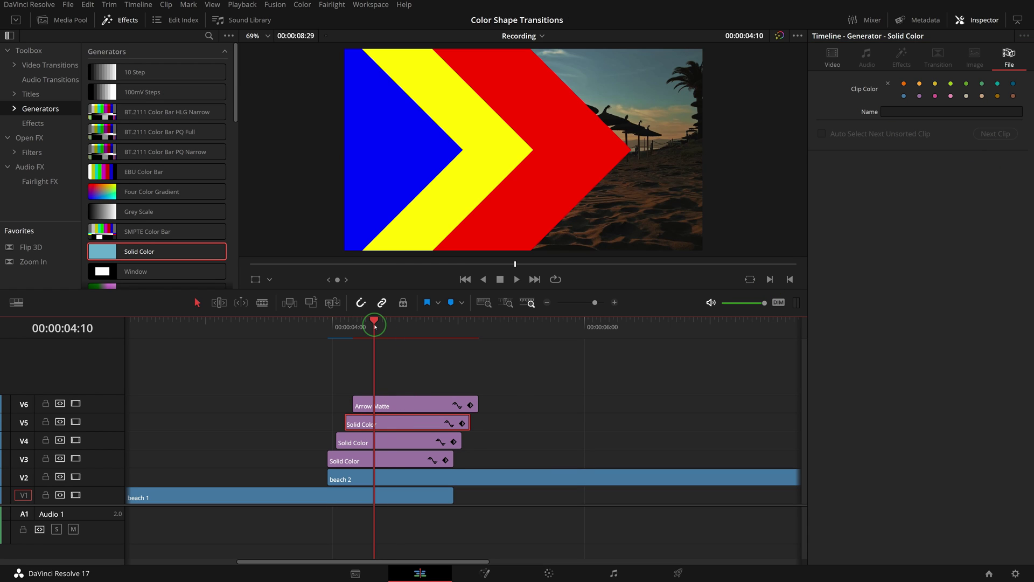
# Move beach 2 to V7 above Arrow Matte, set it to Foreground composite, and play the transition.
pyautogui.click(424, 476)
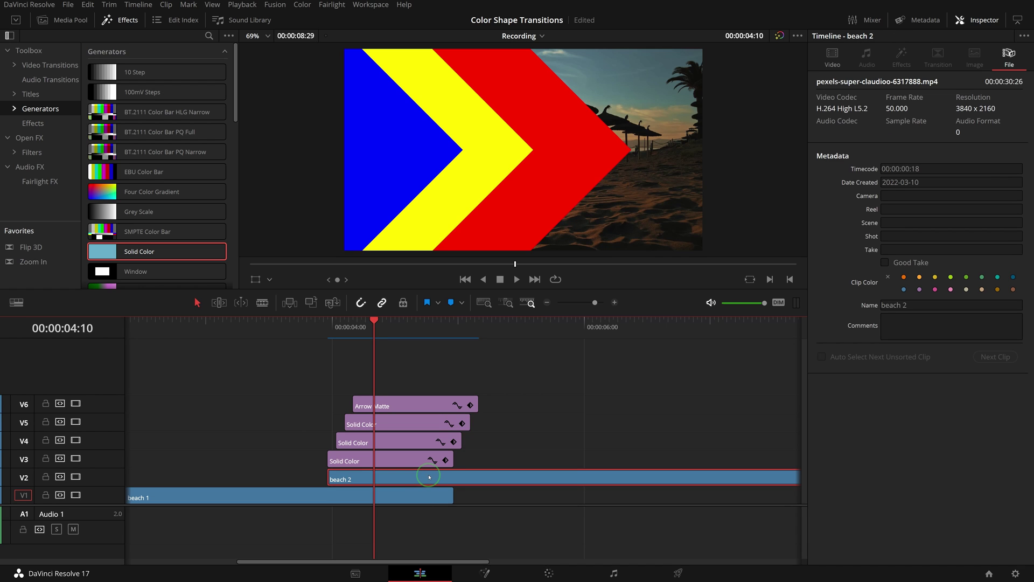
pyautogui.moveTo(414, 481); pyautogui.dragTo(439, 388)
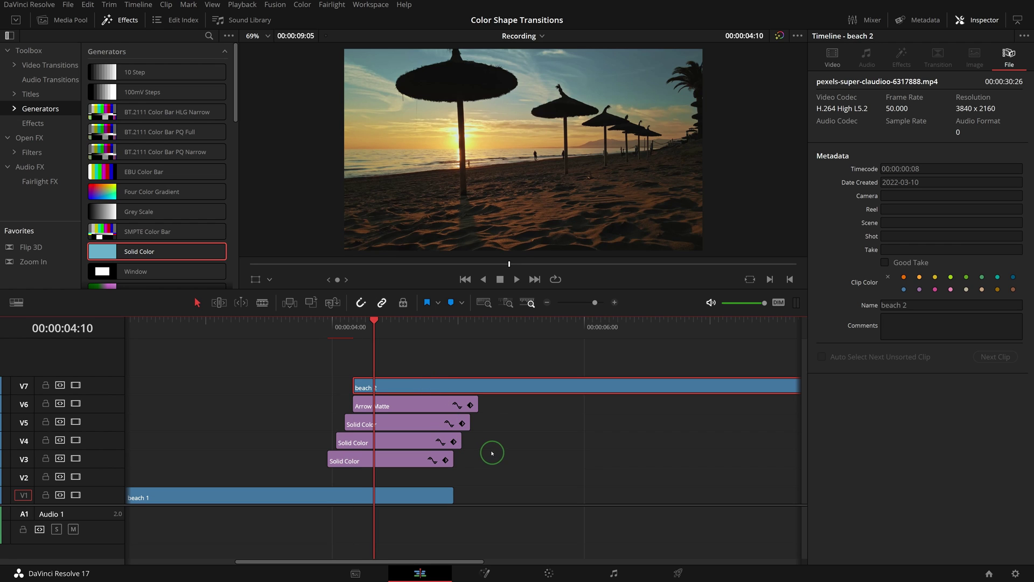
pyautogui.click(833, 60)
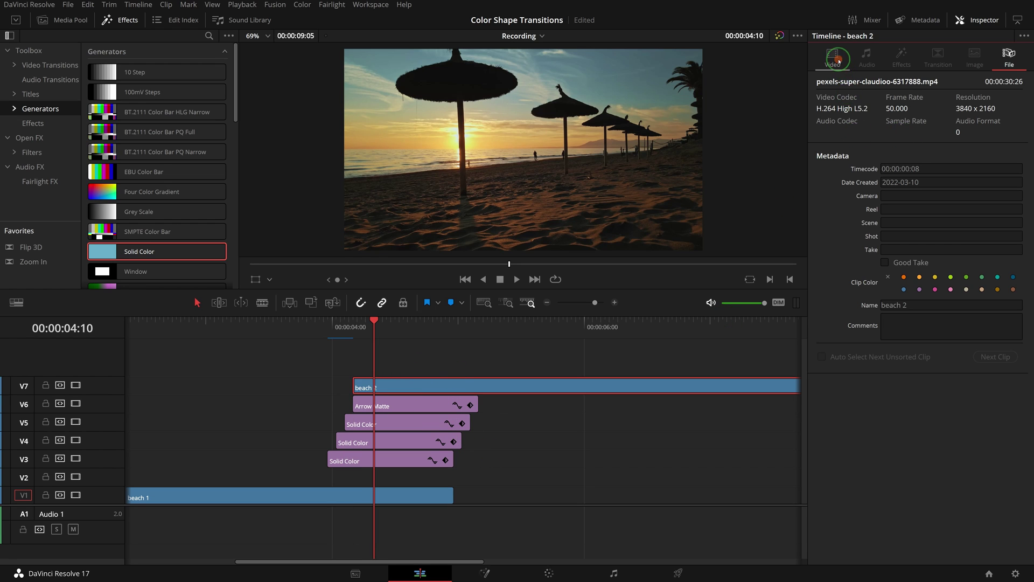
pyautogui.click(979, 245)
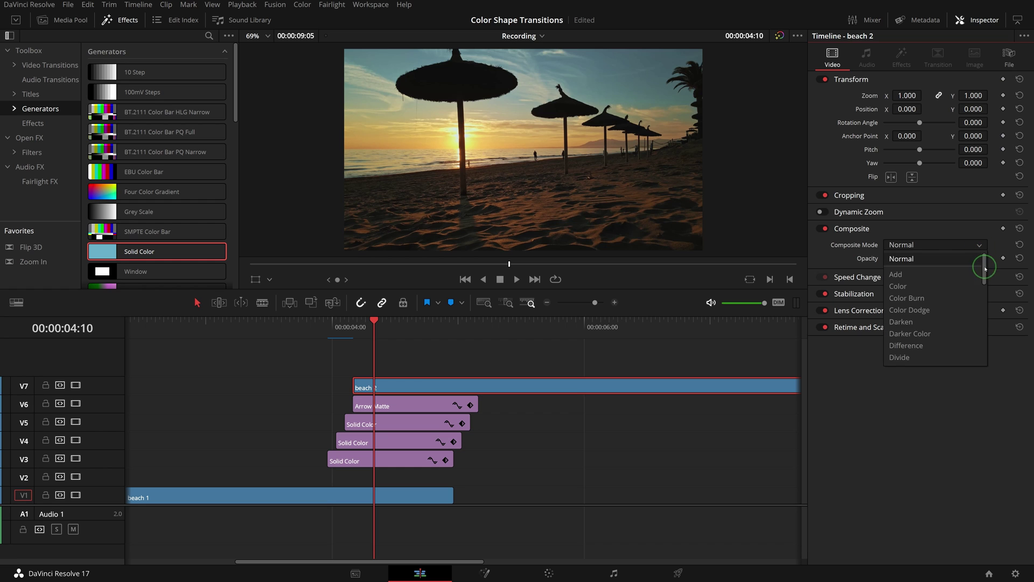
pyautogui.moveTo(985, 261); pyautogui.dragTo(989, 353)
pyautogui.click(909, 310)
pyautogui.click(330, 329)
pyautogui.press('space')
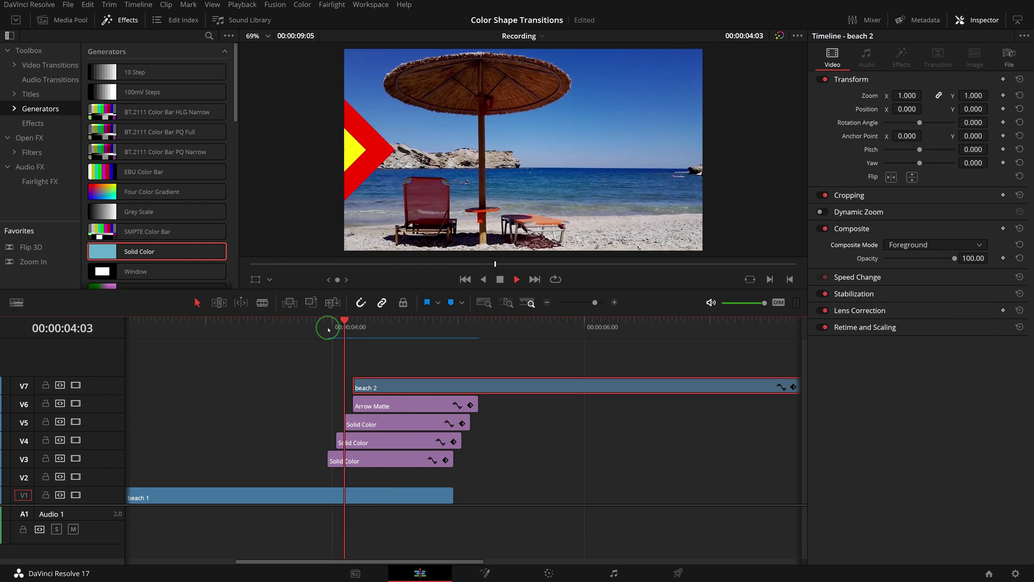
# Set the composite mode of the three Solid Color clips on V3–V5 to Color.
pyautogui.click(379, 324)
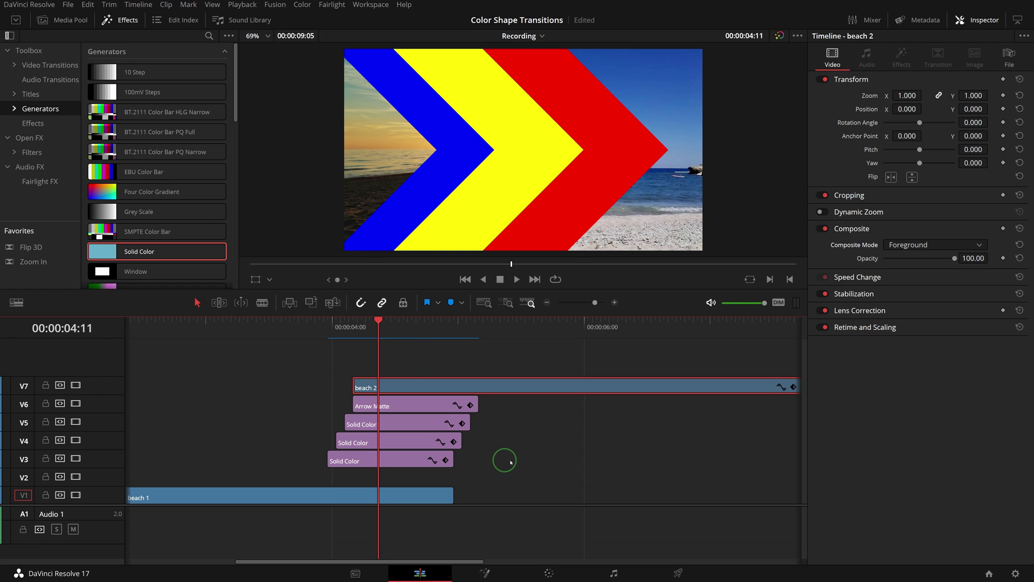
pyautogui.moveTo(482, 470); pyautogui.dragTo(423, 415)
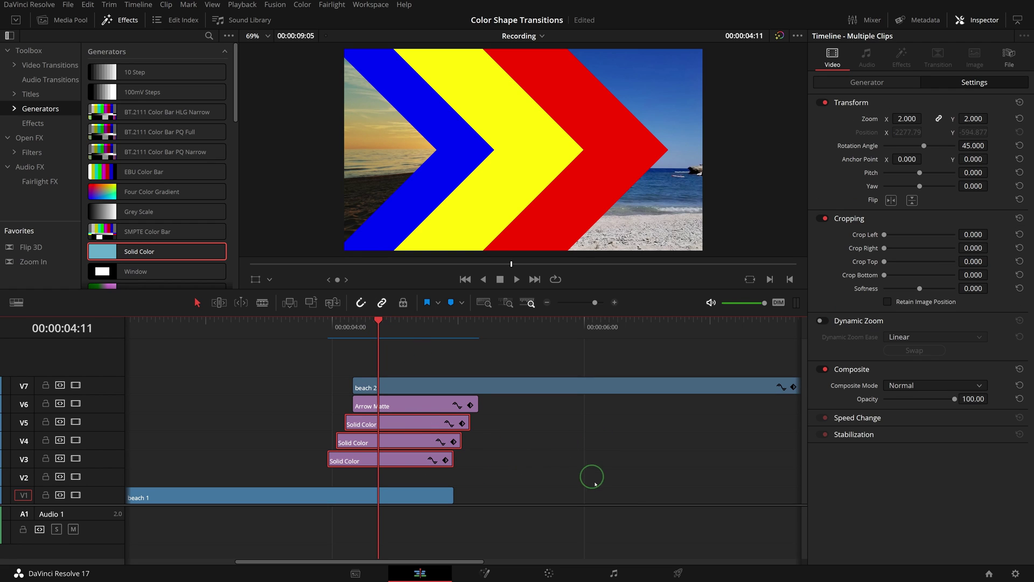
pyautogui.click(978, 387)
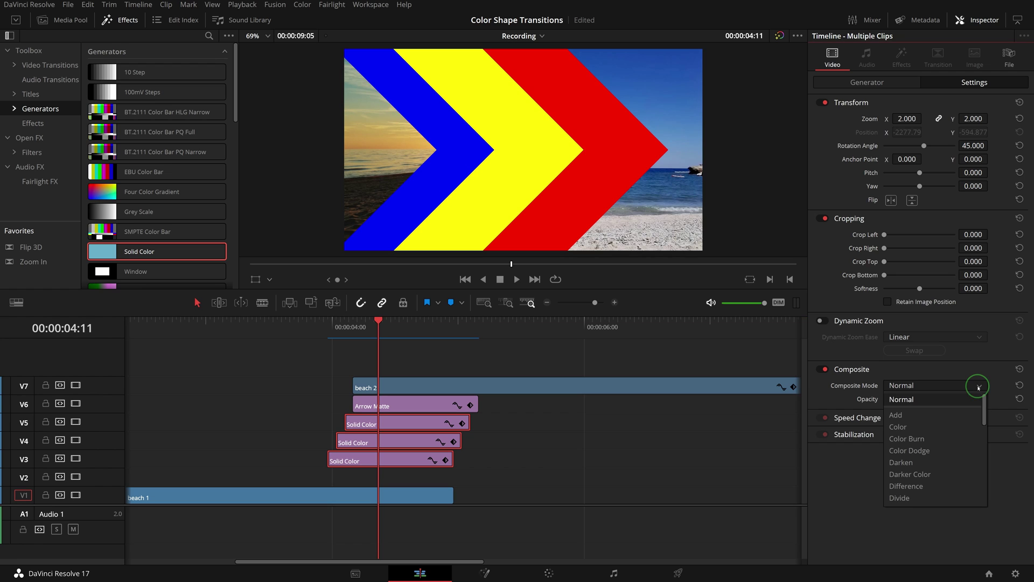
pyautogui.click(930, 427)
# Preview the tinted transition from about 03:26, then park the playhead at 04:09.
pyautogui.moveTo(338, 339); pyautogui.dragTo(322, 326)
pyautogui.press('space')
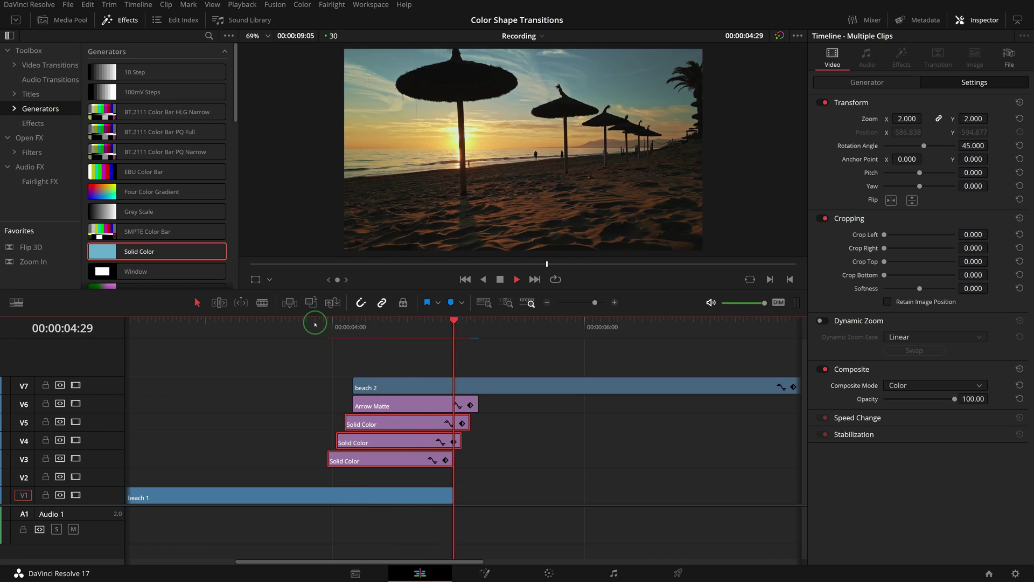
pyautogui.click(315, 325)
pyautogui.click(315, 324)
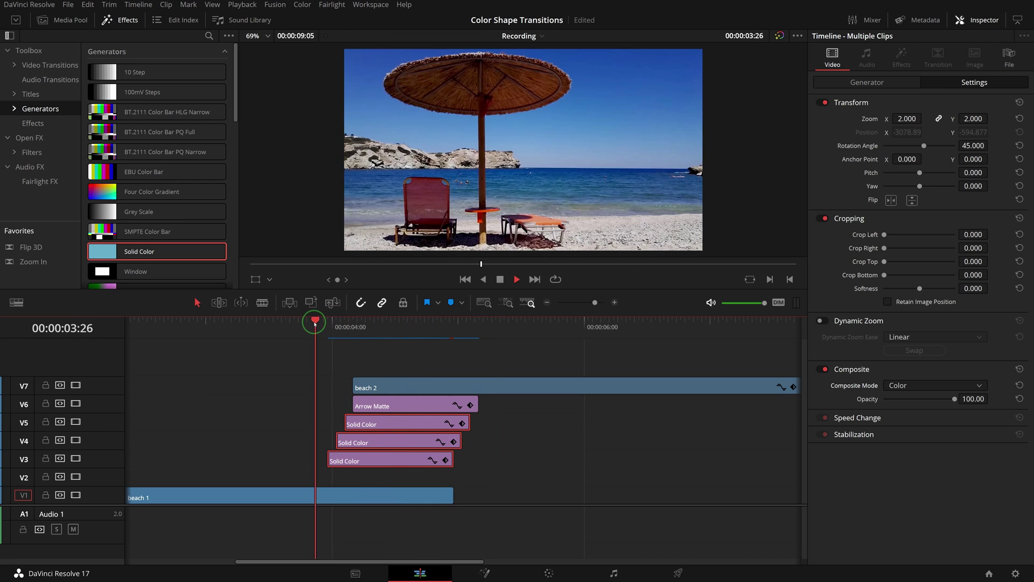
pyautogui.click(315, 323)
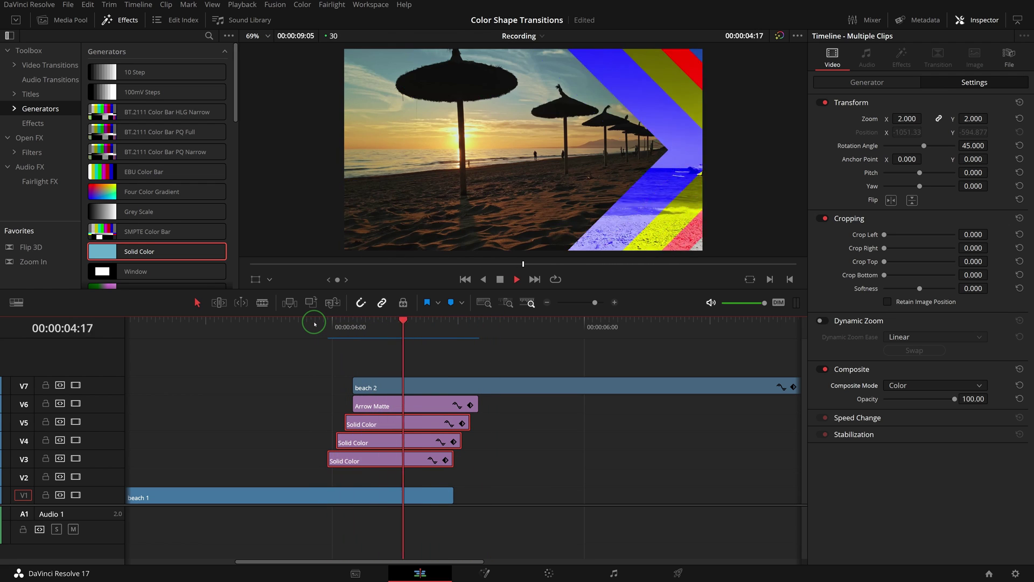
pyautogui.press('space')
pyautogui.click(357, 323)
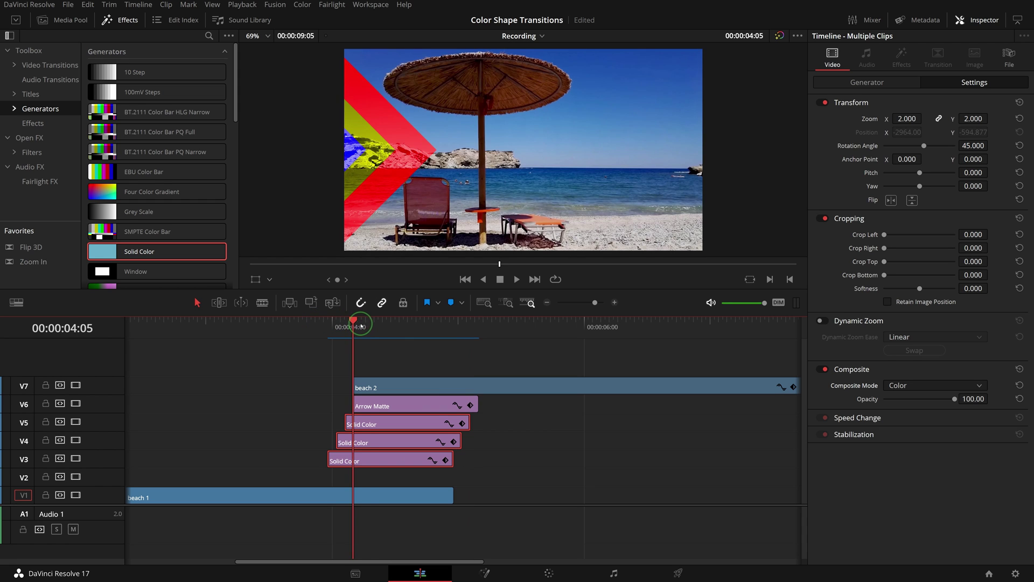
pyautogui.click(371, 324)
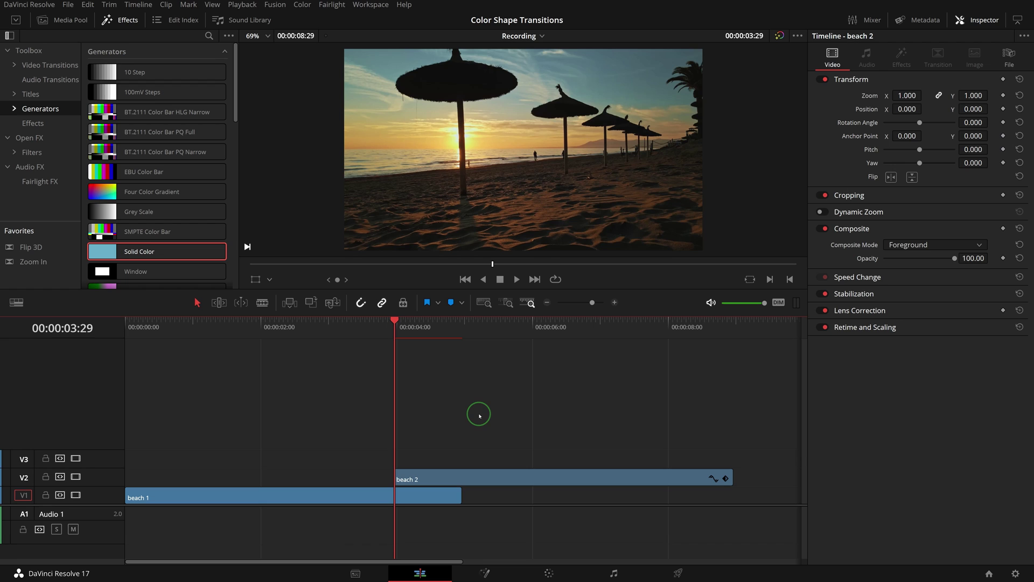
# Place a Solid Color generator on V3 above beach 2 and shorten it to end at the playhead.
pyautogui.moveTo(156, 251); pyautogui.dragTo(401, 466)
pyautogui.click(751, 464)
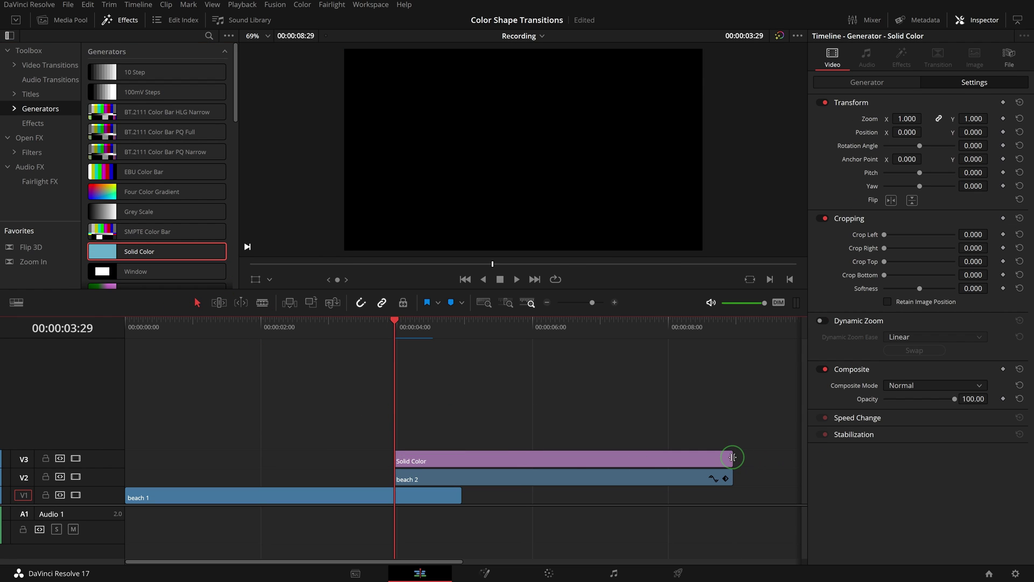
pyautogui.moveTo(733, 457); pyautogui.dragTo(462, 459)
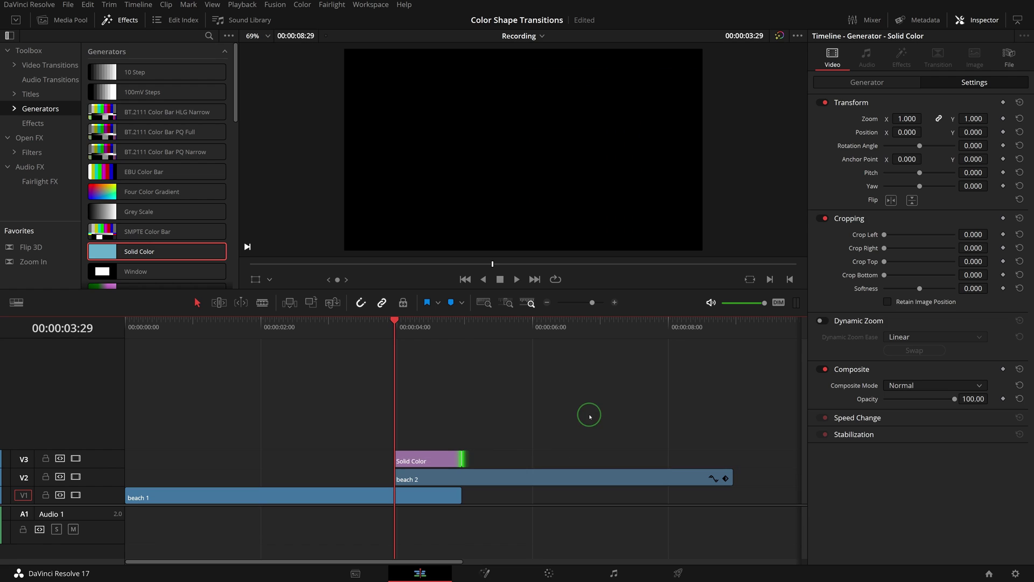
pyautogui.click(416, 321)
pyautogui.click(453, 457)
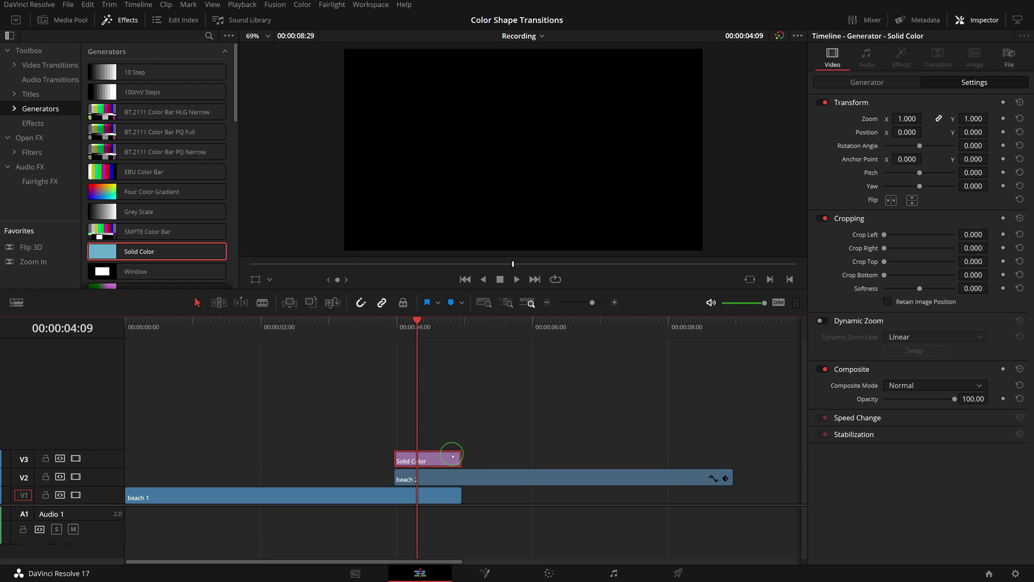
# Make the new Solid Color clip orange.
pyautogui.click(867, 82)
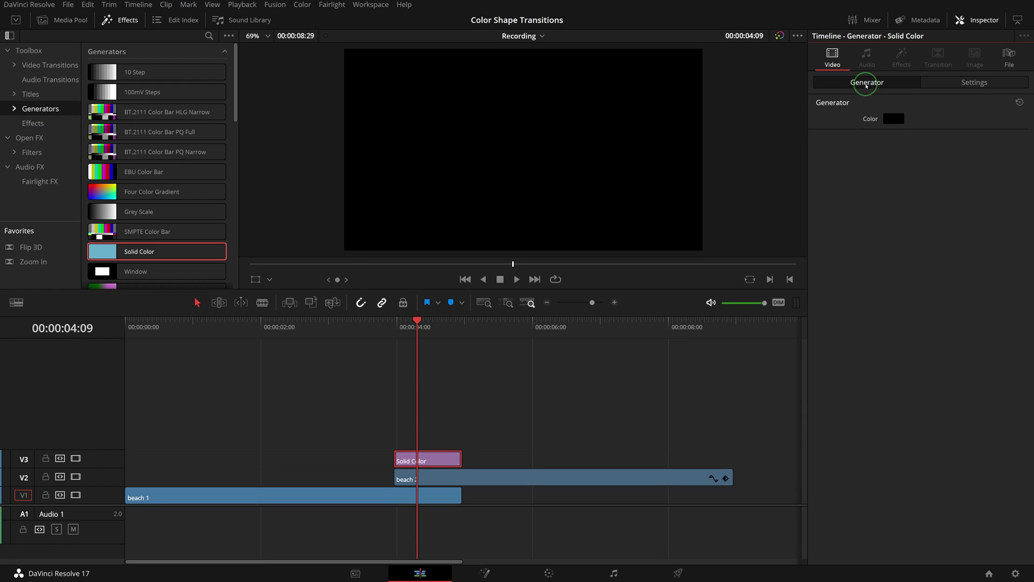
pyautogui.click(893, 118)
pyautogui.click(423, 240)
pyautogui.click(616, 392)
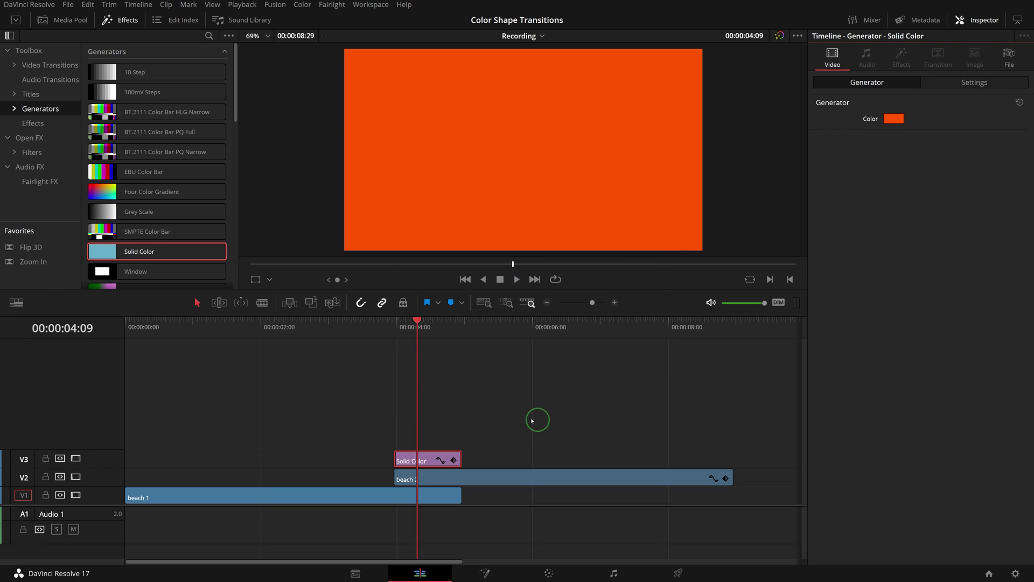
# Set the orange solid's Crop Top to 540 so it covers only the lower half.
pyautogui.click(405, 322)
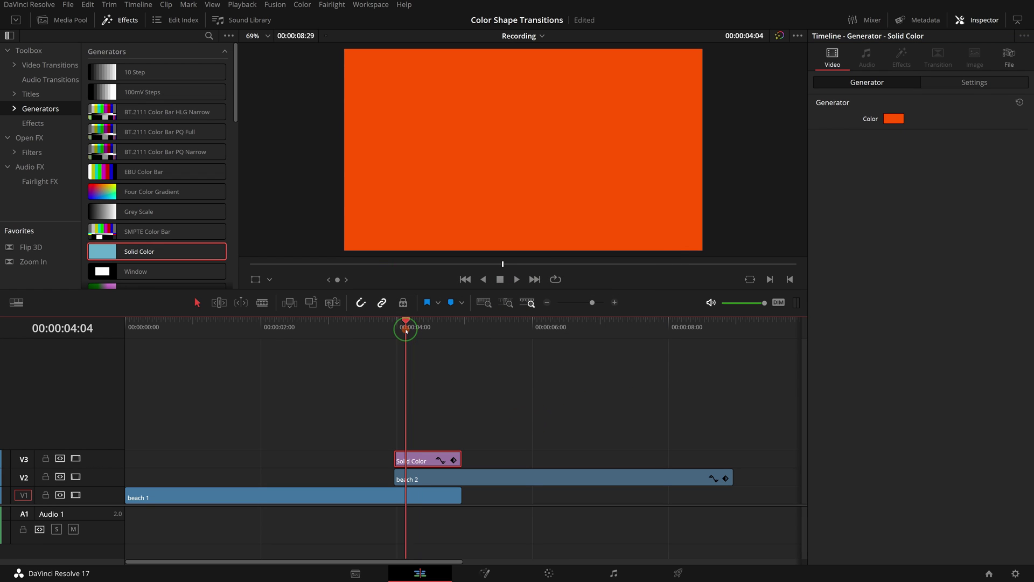
pyautogui.click(973, 83)
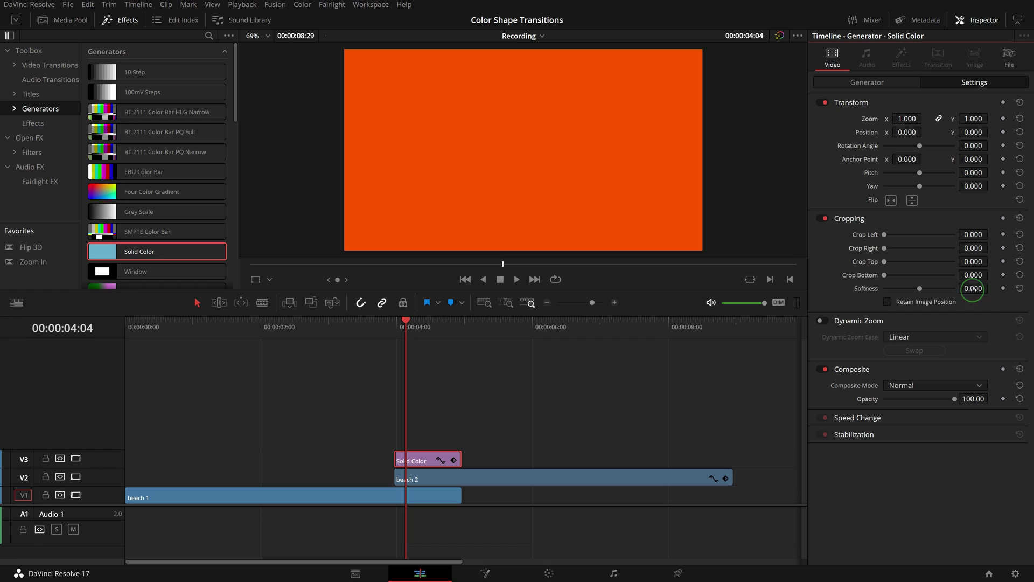
pyautogui.click(973, 261)
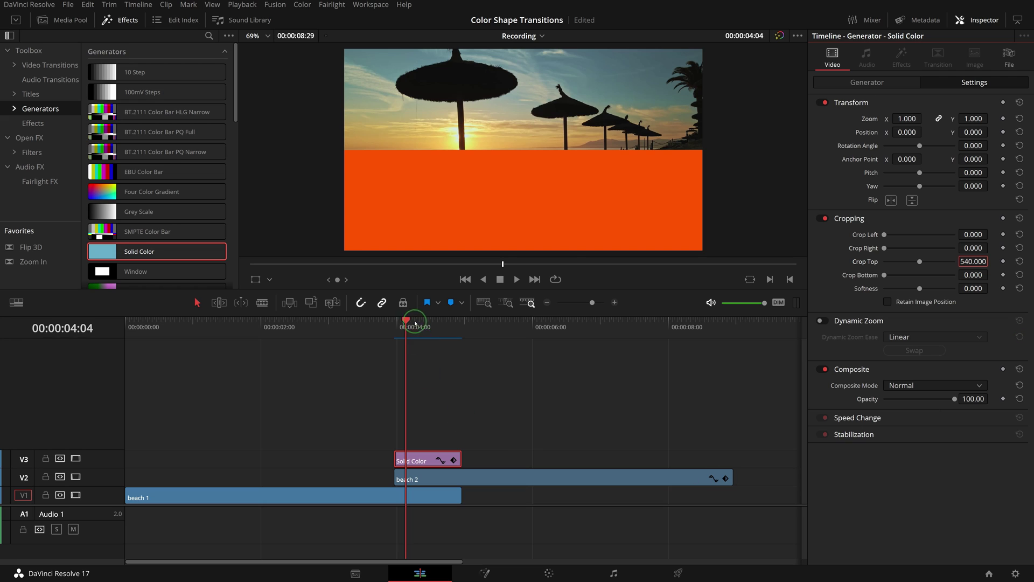
# Keyframe the orange strip's Position from X -1923 at 03:29 to its resting place at 04:28.
pyautogui.moveTo(415, 324); pyautogui.dragTo(457, 339)
pyautogui.press('Left')
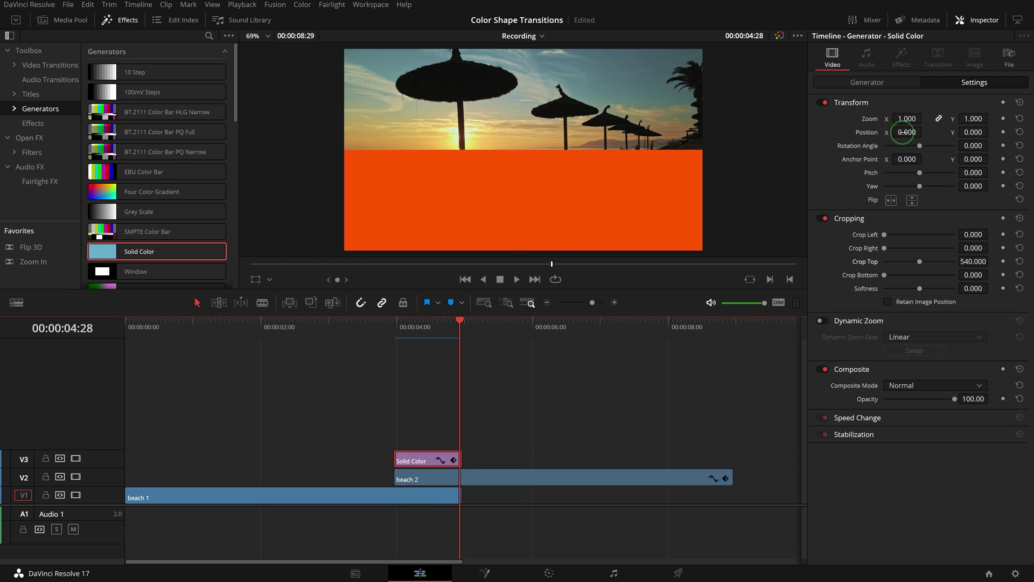
pyautogui.click(1002, 132)
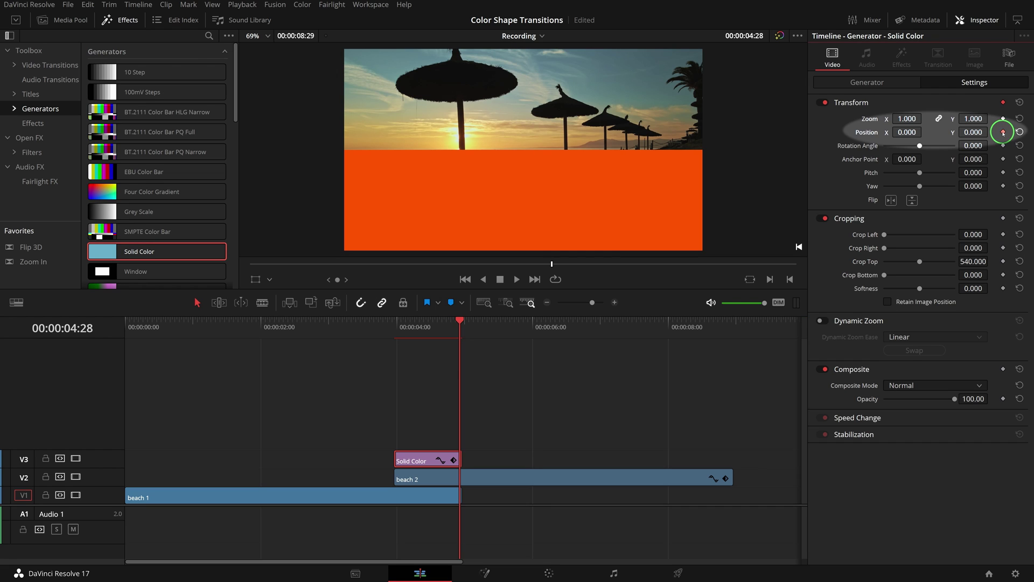
pyautogui.click(396, 328)
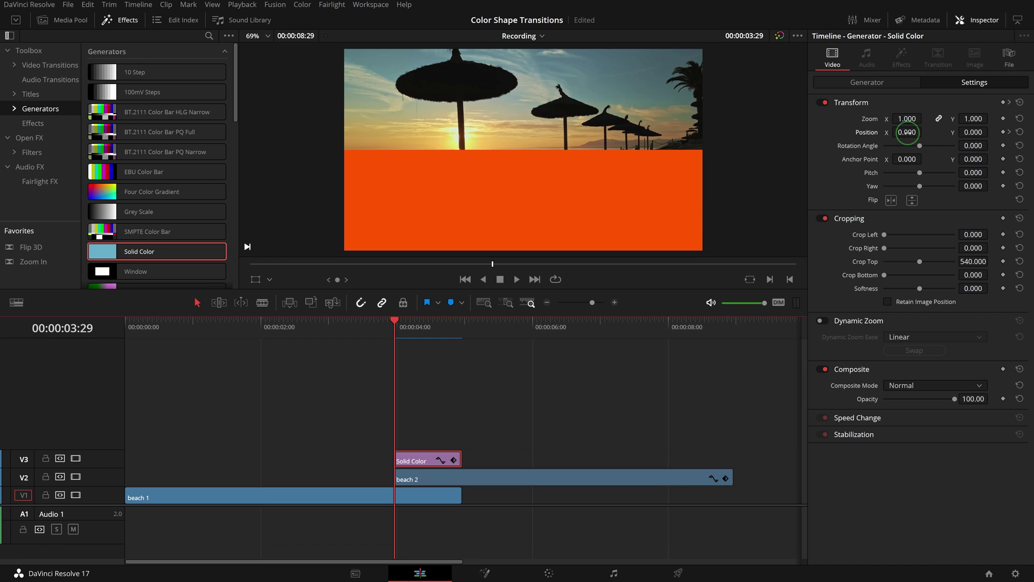
pyautogui.moveTo(909, 133); pyautogui.dragTo(381, 243)
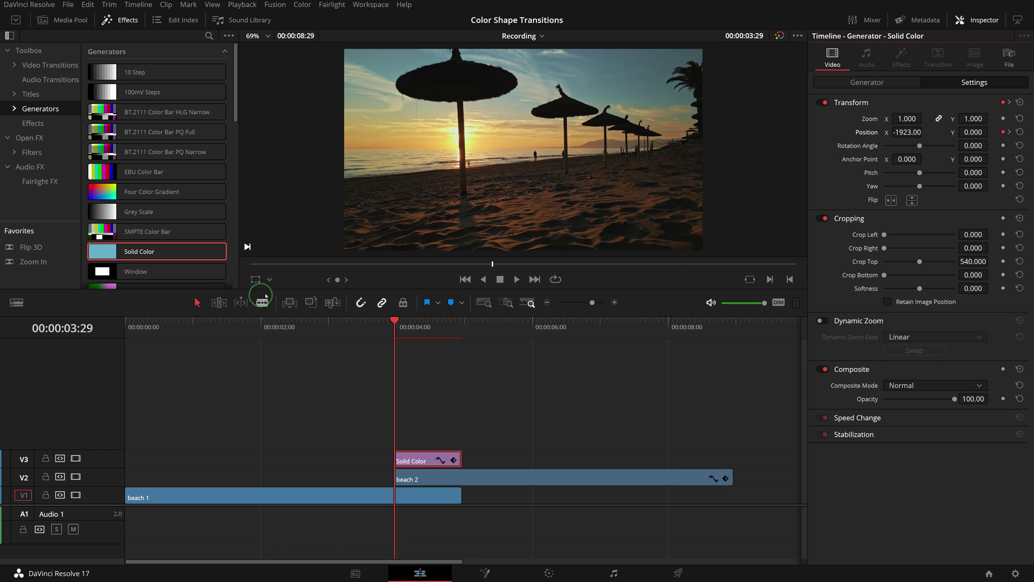
pyautogui.click(256, 280)
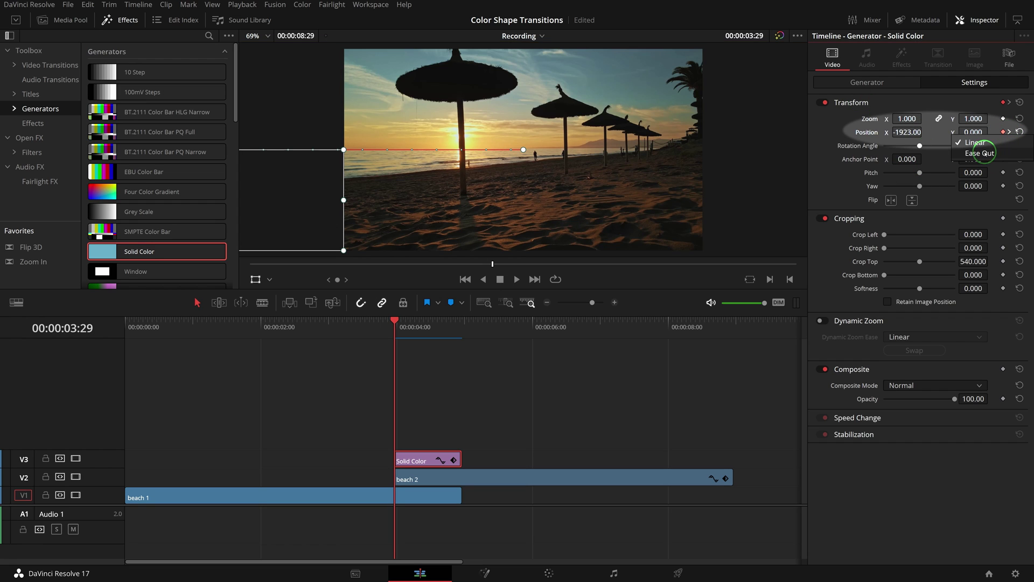
pyautogui.click(1010, 132)
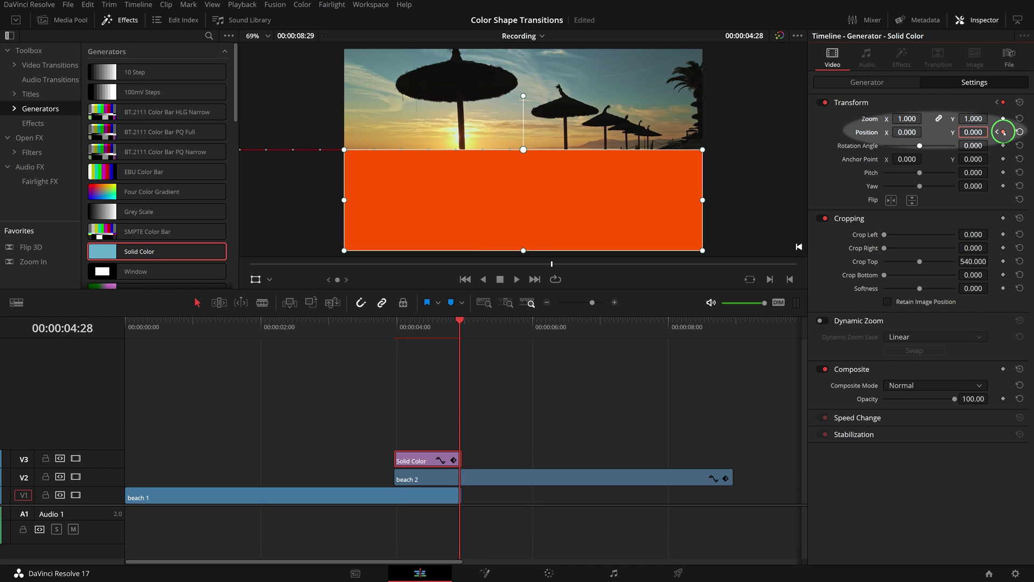
pyautogui.click(1004, 133)
# Add a shortened Solid Color clip on new track V4 at 03:29 and colour it green.
pyautogui.click(400, 336)
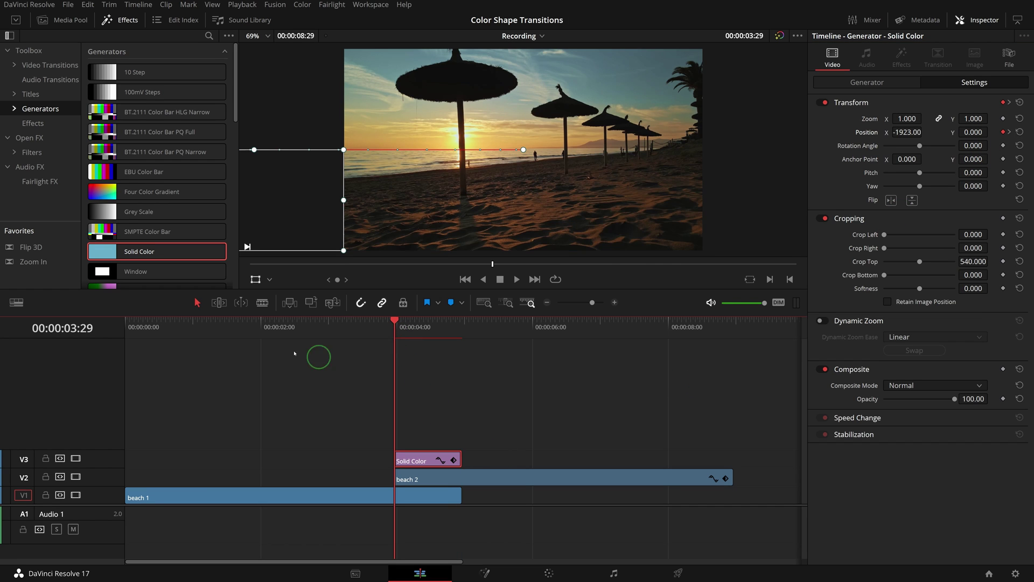
pyautogui.moveTo(156, 251); pyautogui.dragTo(404, 443)
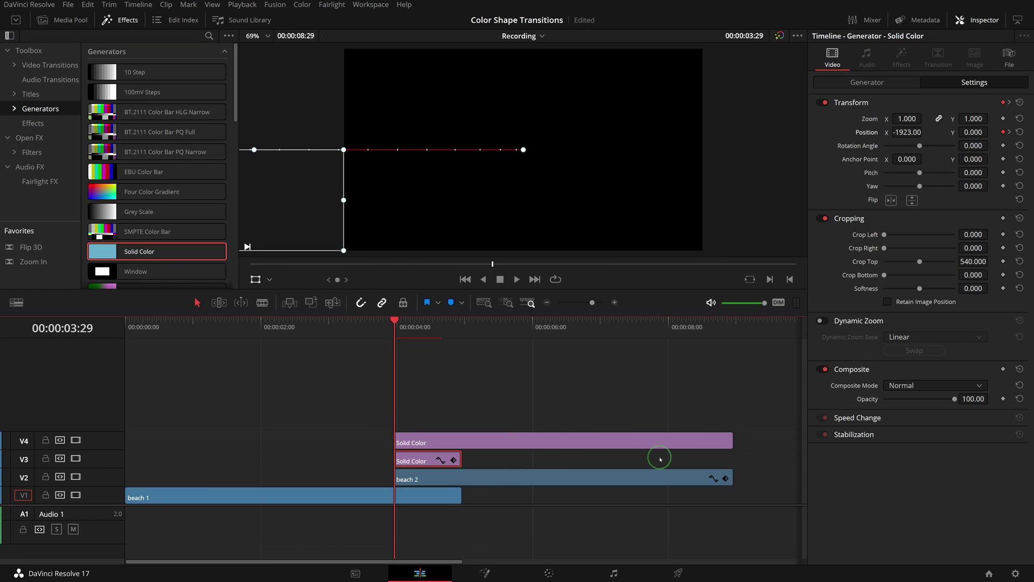
pyautogui.moveTo(731, 435); pyautogui.dragTo(461, 436)
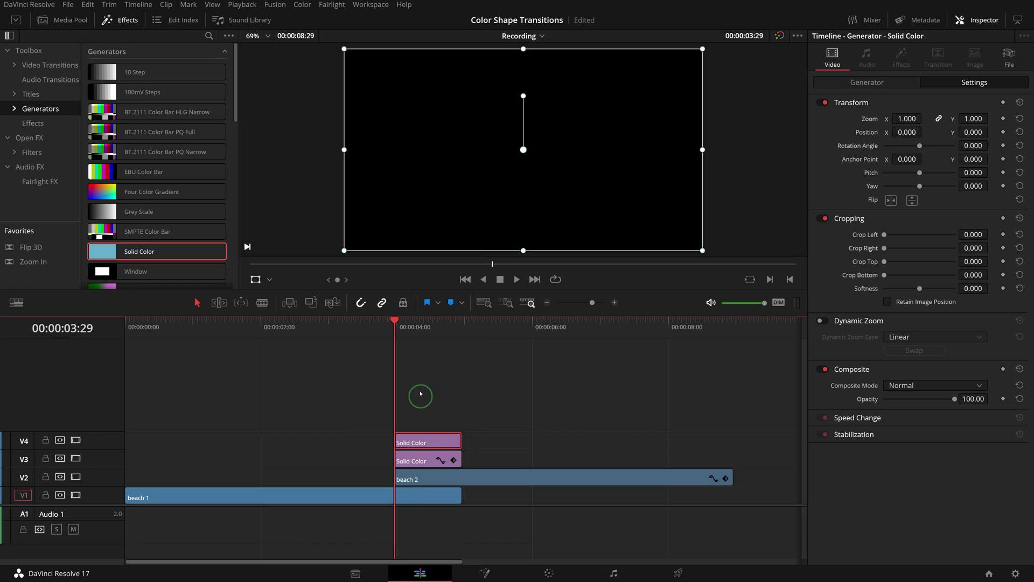
pyautogui.click(414, 329)
pyautogui.click(869, 83)
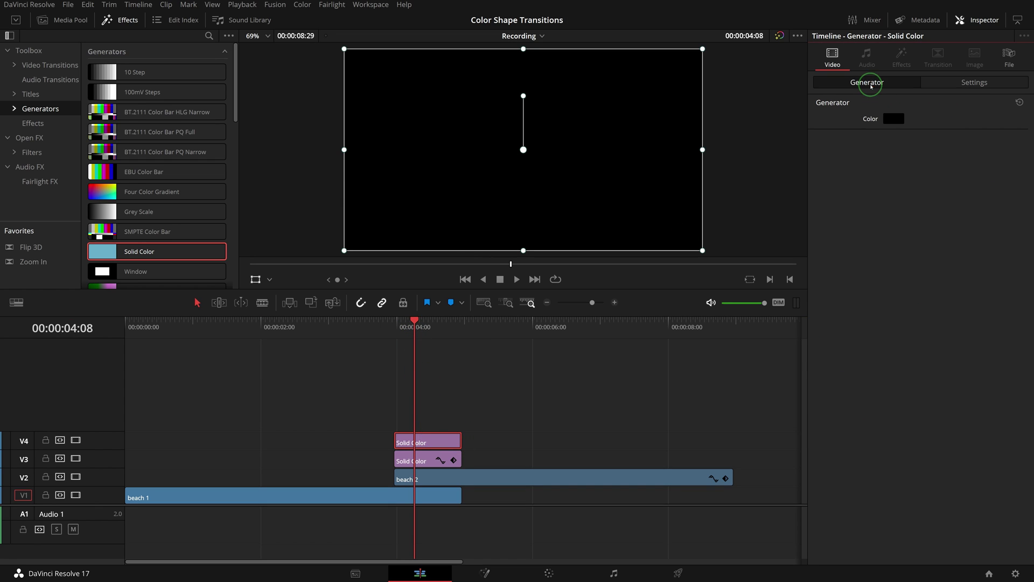
pyautogui.click(891, 119)
pyautogui.click(437, 203)
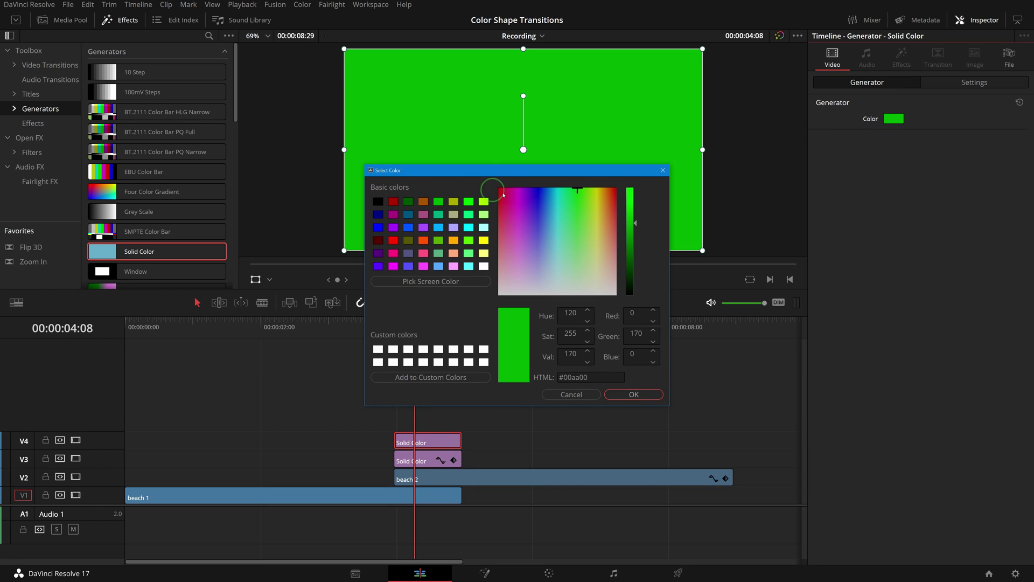
pyautogui.click(628, 395)
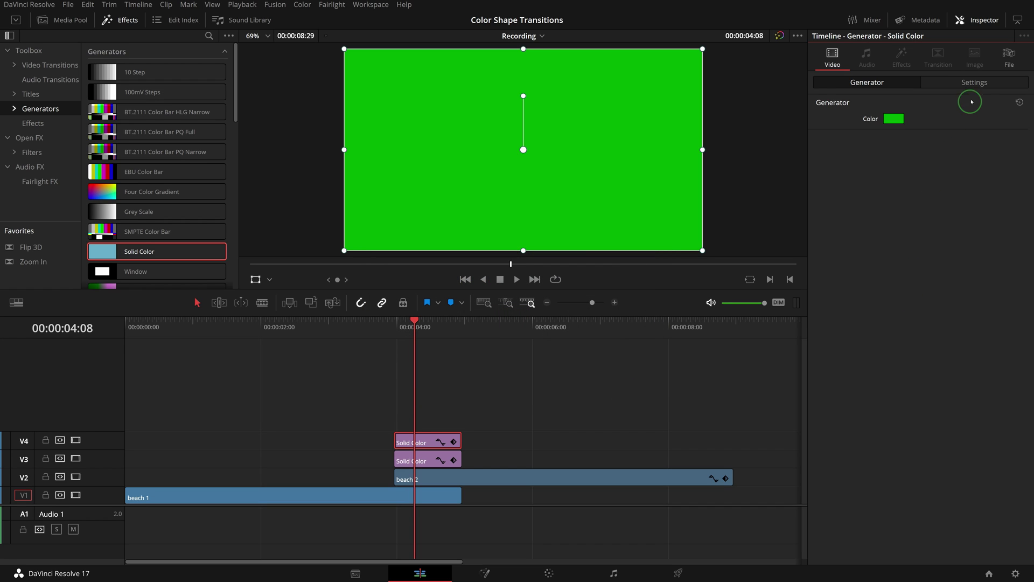
# Set the green solid's Crop Bottom to 540, then move the playhead to 04:28.
pyautogui.click(974, 83)
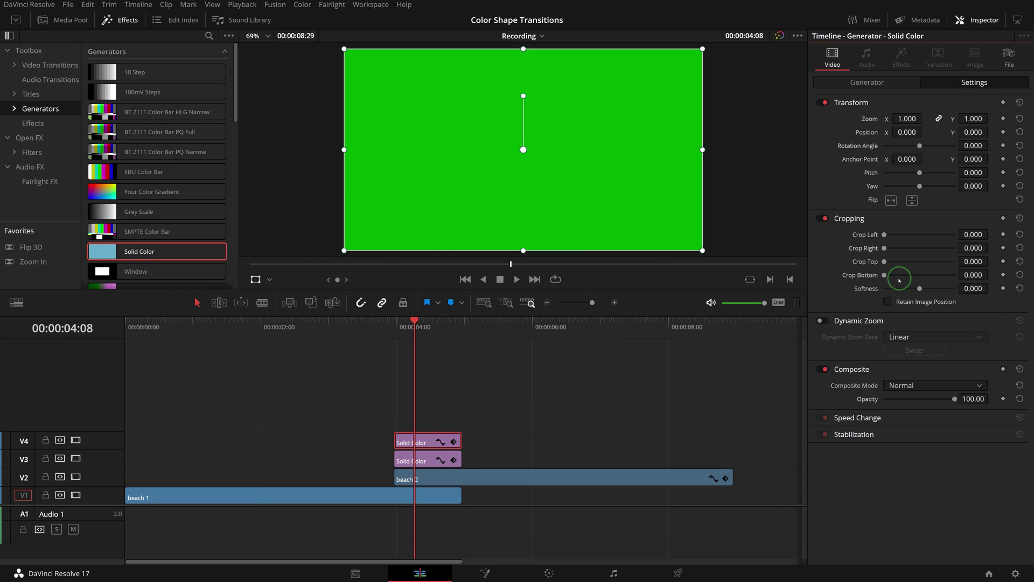
pyautogui.click(973, 274)
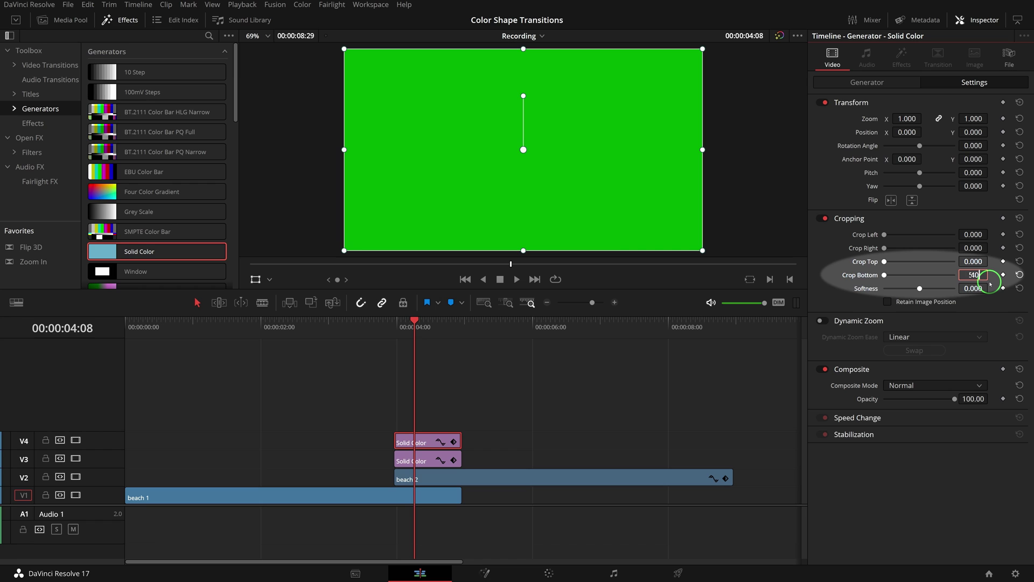
pyautogui.write('540')
pyautogui.press('Return')
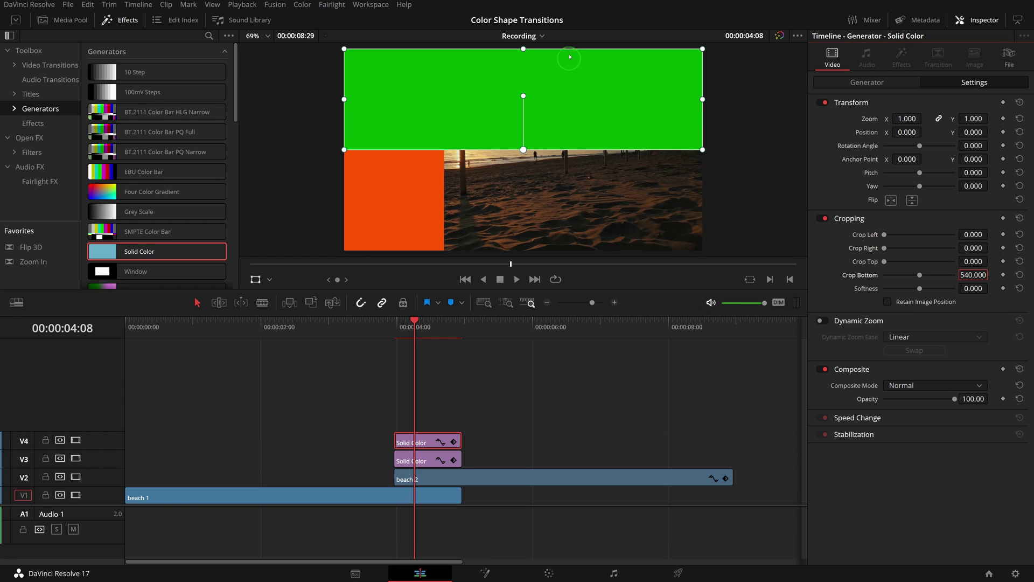
pyautogui.moveTo(414, 335); pyautogui.dragTo(456, 338)
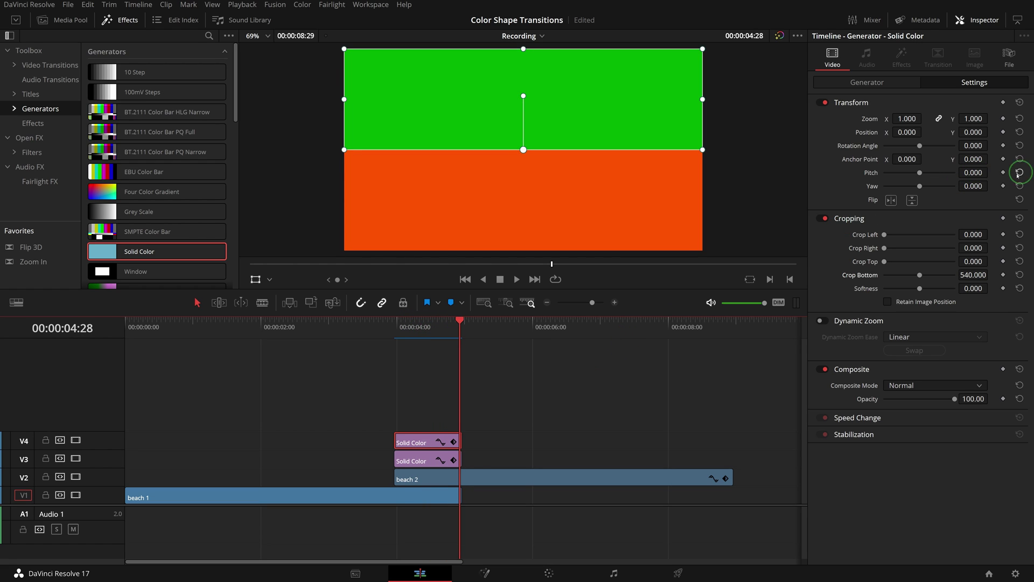
# Keyframe the green solid's Position from X 1920 at 03:29 to 0 at 04:28, with Ease Out.
pyautogui.click(1003, 132)
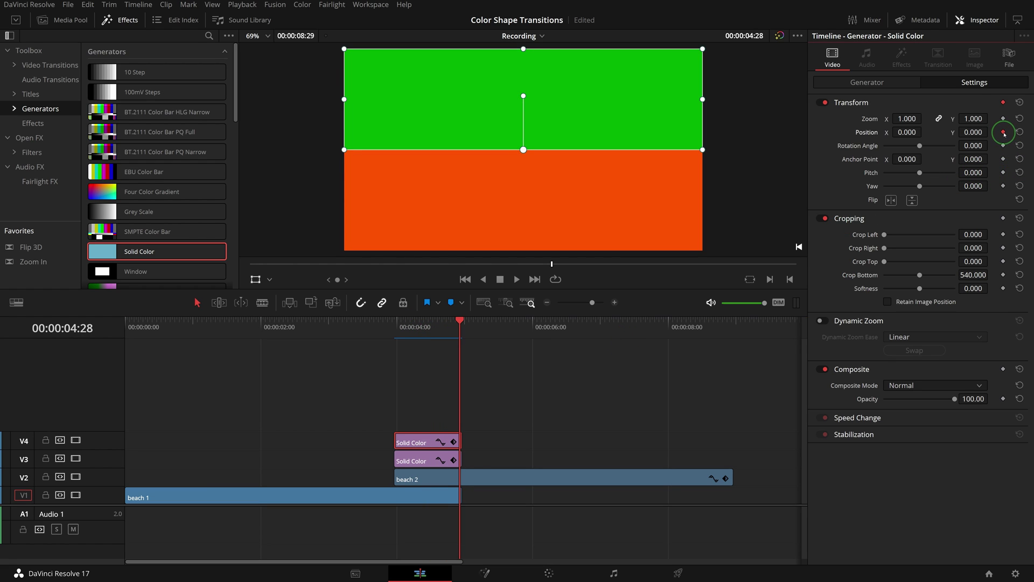
pyautogui.click(396, 326)
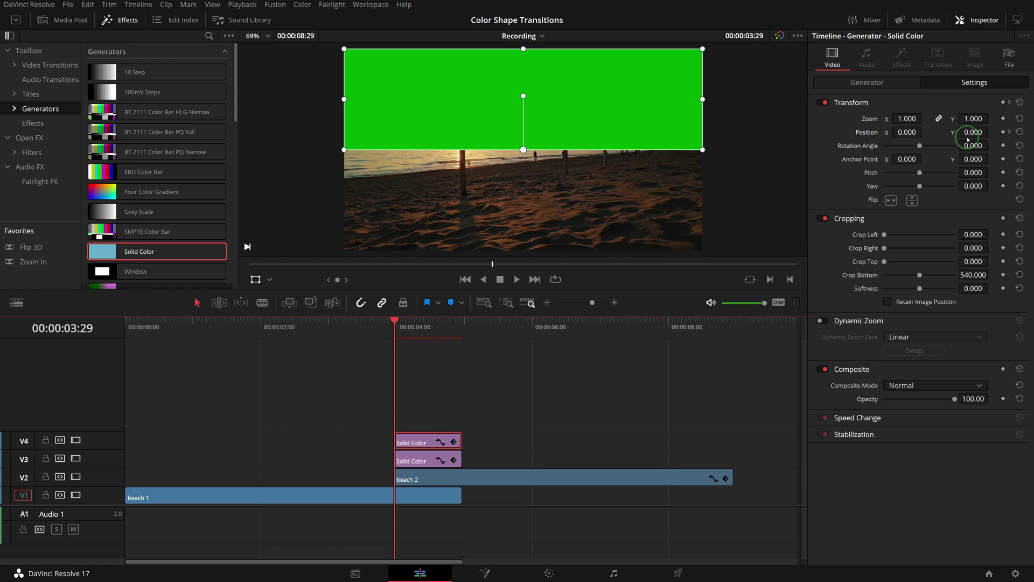
pyautogui.moveTo(902, 133); pyautogui.dragTo(949, 147)
pyautogui.write('0')
pyautogui.press('Return')
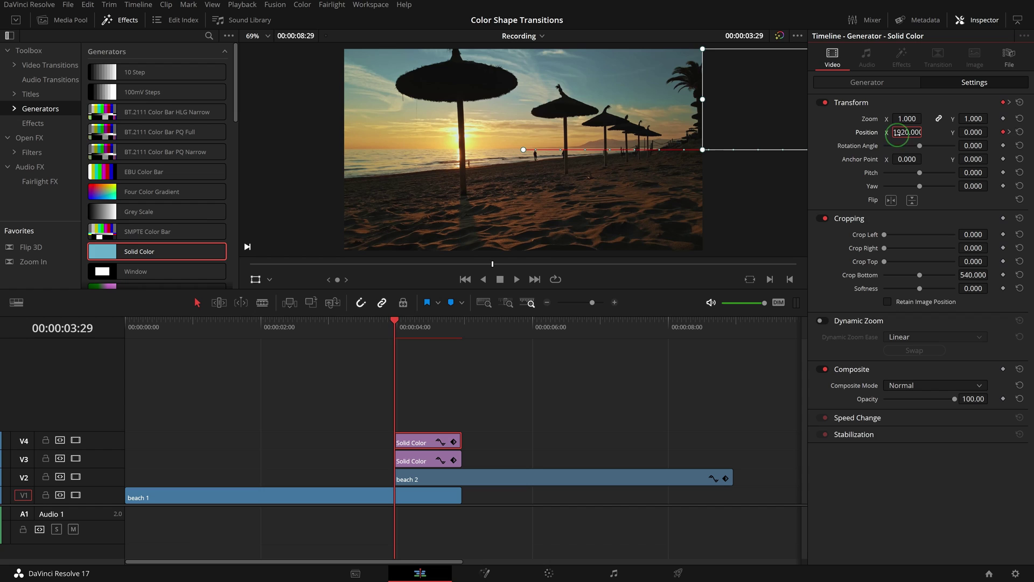
pyautogui.rightClick(1004, 133)
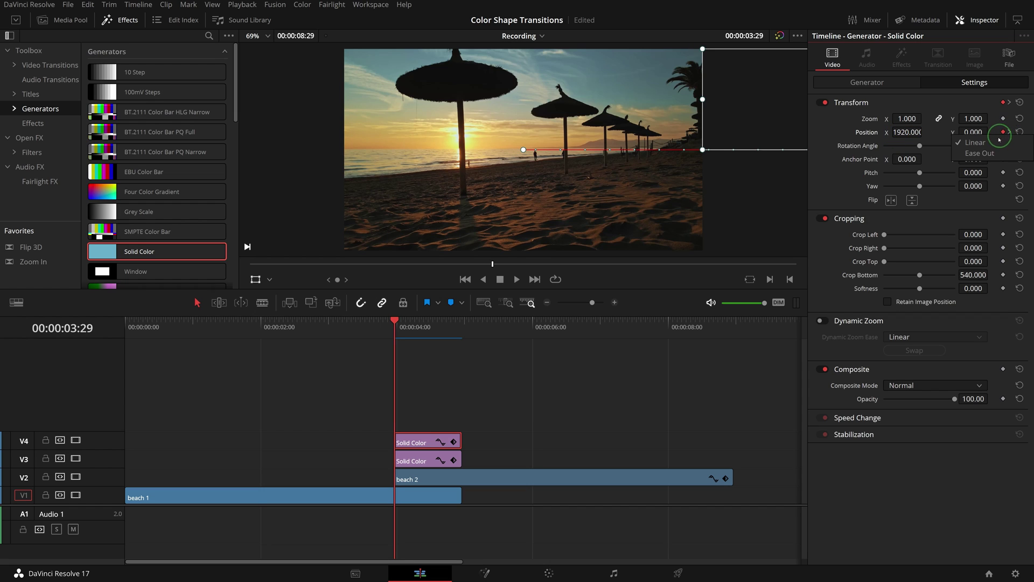
pyautogui.click(985, 154)
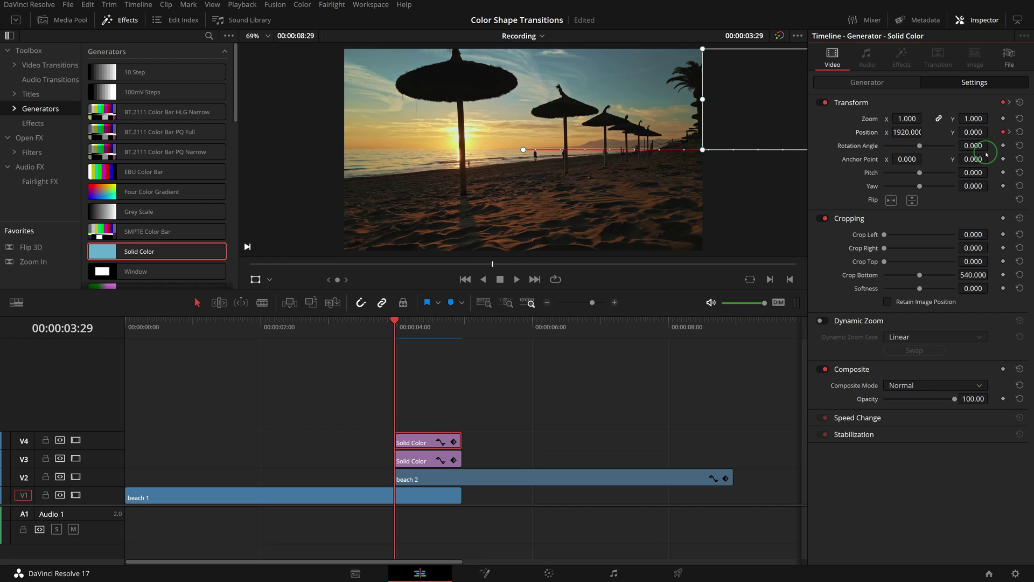
pyautogui.click(1010, 133)
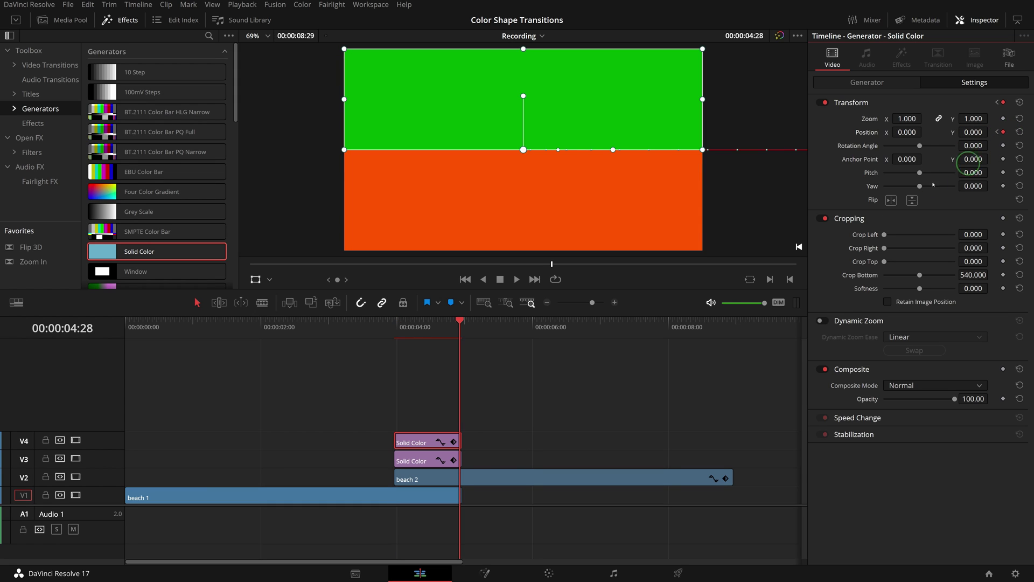
# Apply easing to the Position curves of the V3 and V4 solid clips.
pyautogui.moveTo(392, 325); pyautogui.dragTo(502, 366)
pyautogui.scroll(2, 445, 460)
pyautogui.click(450, 460)
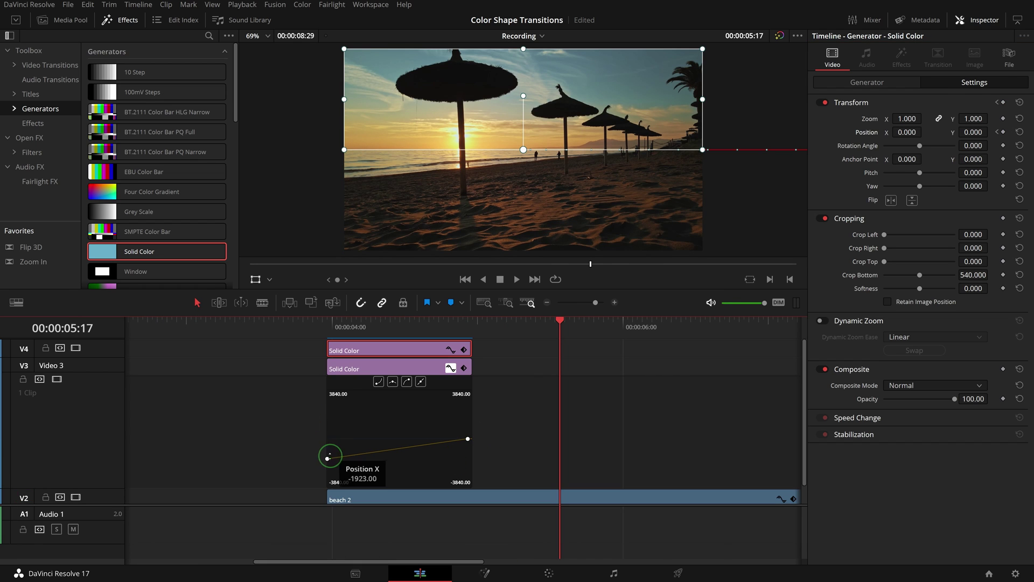
pyautogui.click(328, 459)
pyautogui.click(364, 454)
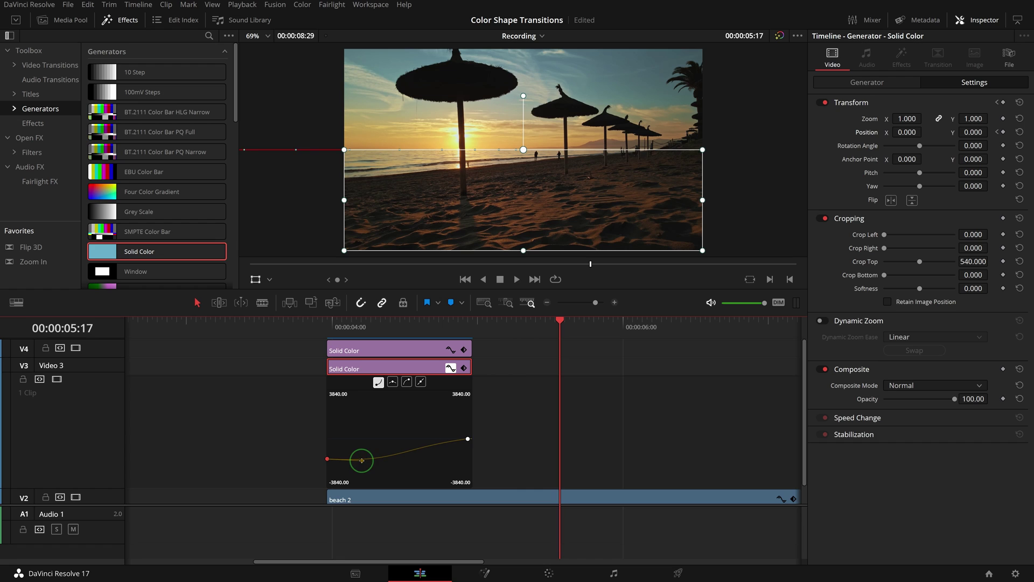
pyautogui.click(450, 350)
pyautogui.moveTo(357, 397); pyautogui.dragTo(367, 400)
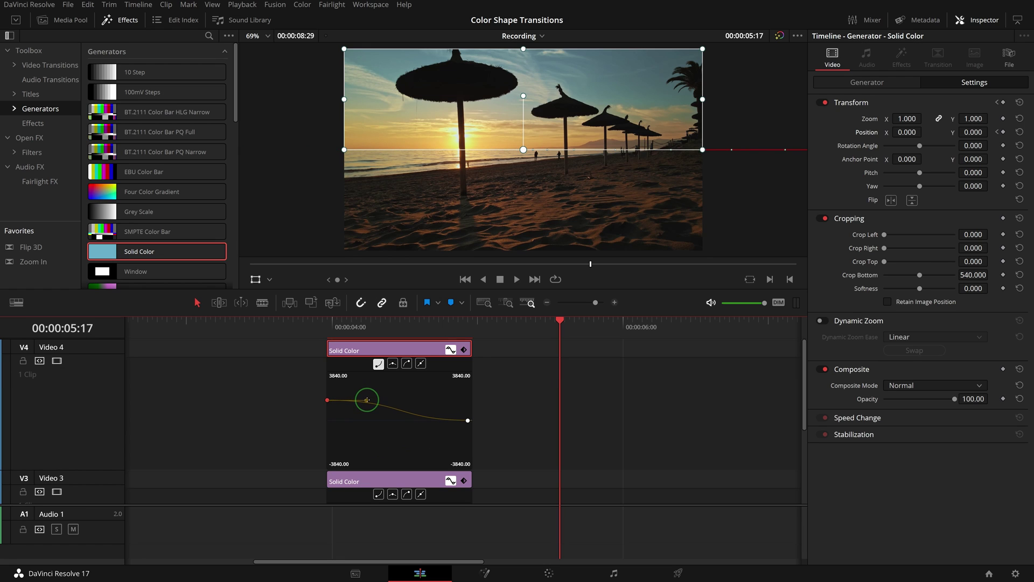
pyautogui.click(450, 350)
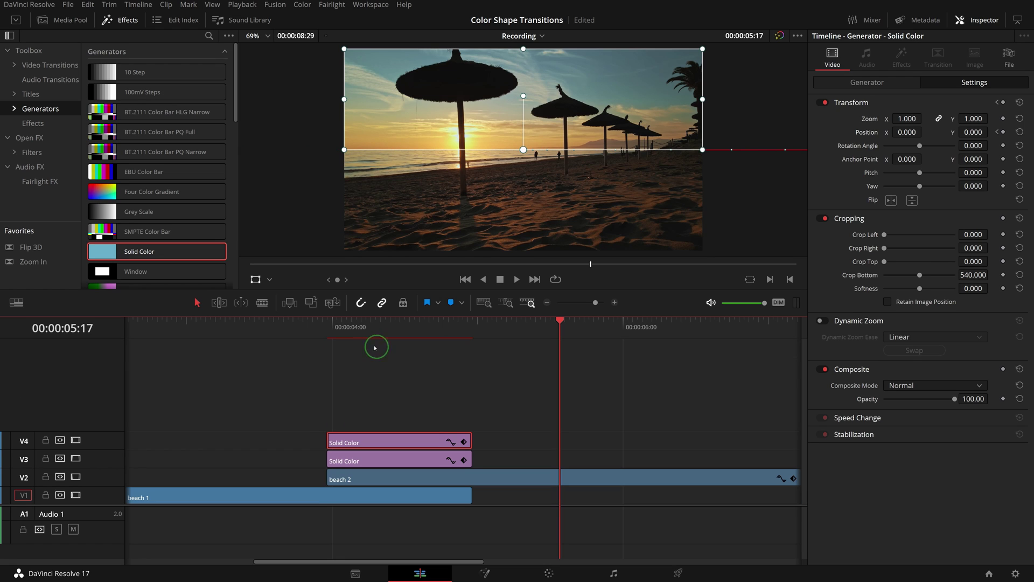
# Play the sliding colour transition from the solids' start, stopping at 4:04.
pyautogui.press('Up')
pyautogui.press('space')
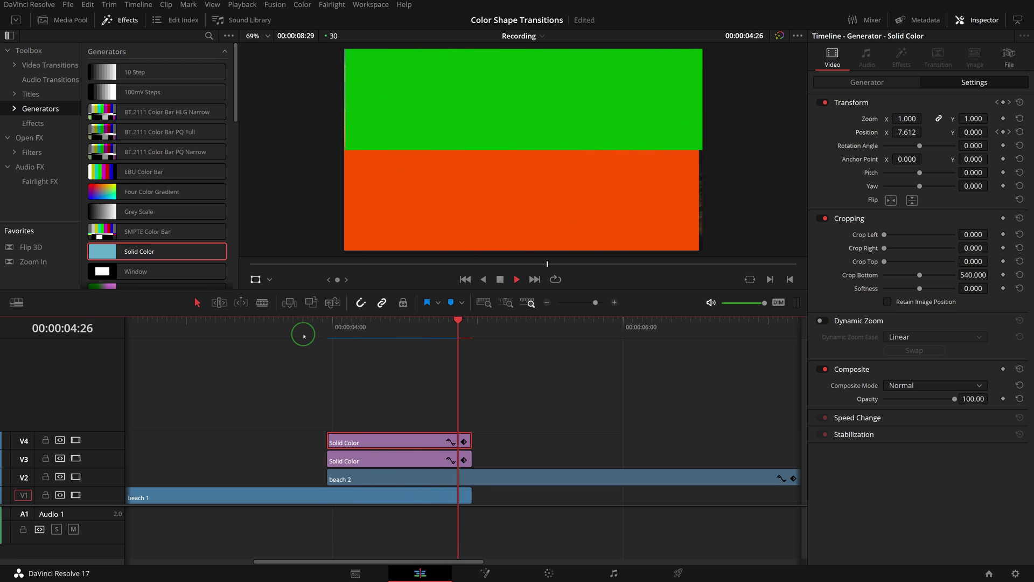
pyautogui.press('Up')
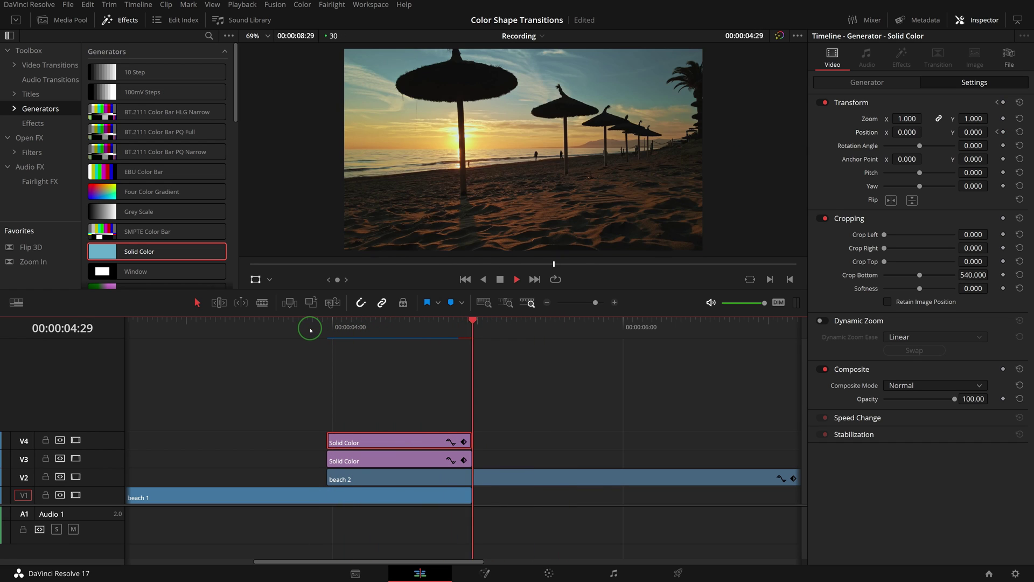
pyautogui.press('Up')
pyautogui.click(350, 324)
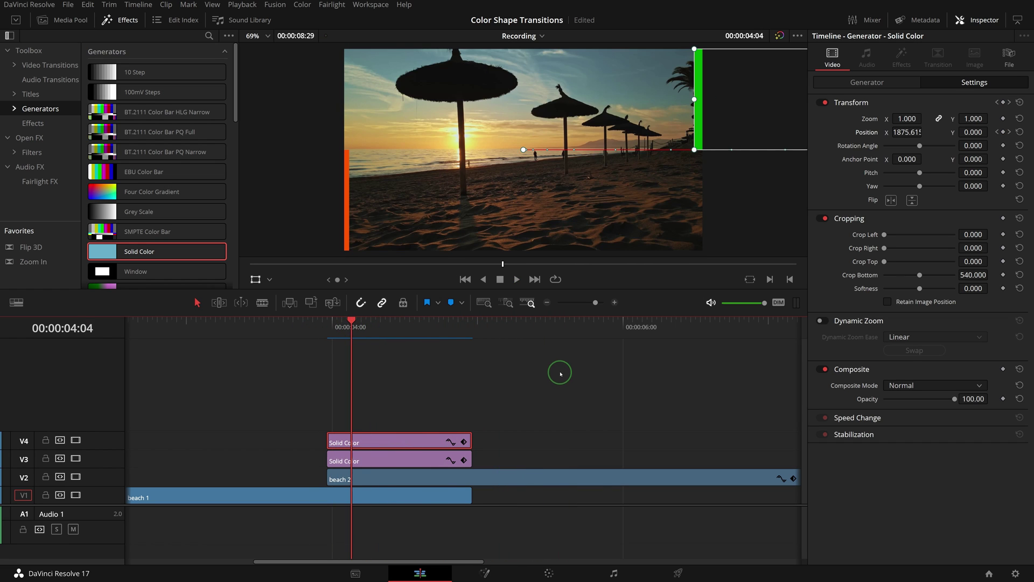
# Copy the solids to V5–V6 one frame later, composite them as Alpha, and move beach 2 to V7.
pyautogui.moveTo(368, 419); pyautogui.dragTo(399, 406)
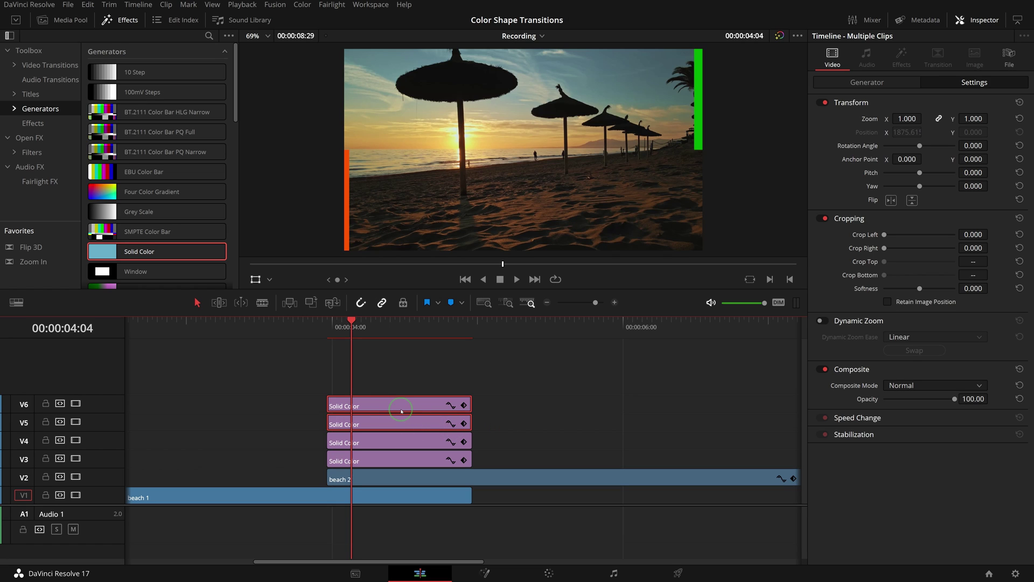
pyautogui.press('.')
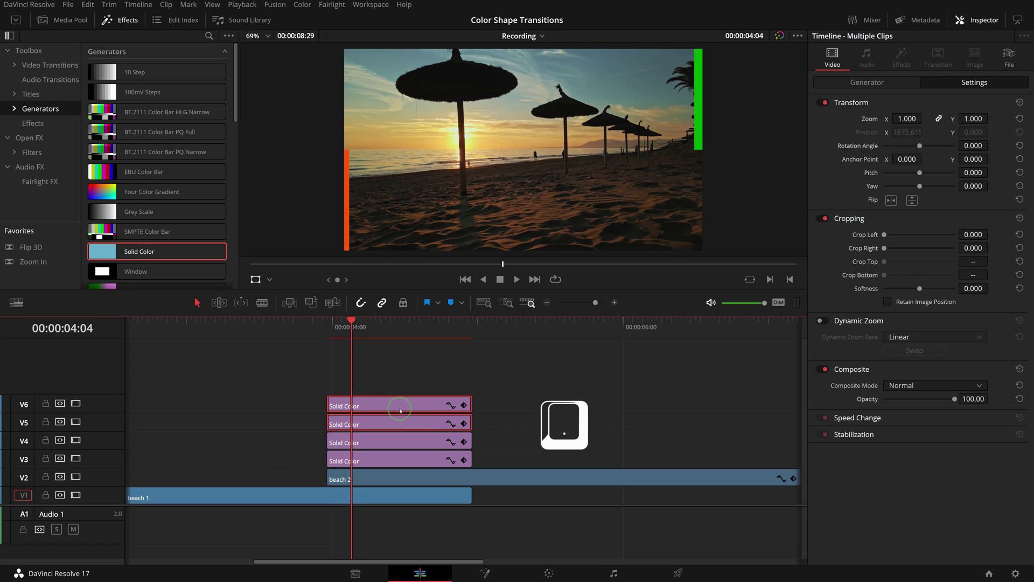
pyautogui.press('.')
pyautogui.press('.')
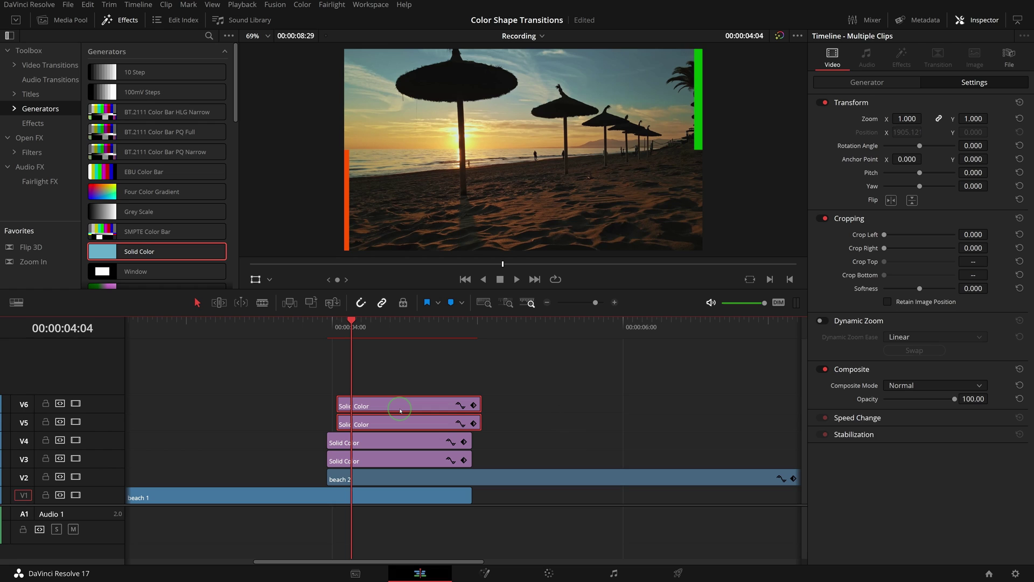
pyautogui.click(979, 387)
pyautogui.moveTo(985, 405); pyautogui.dragTo(984, 487)
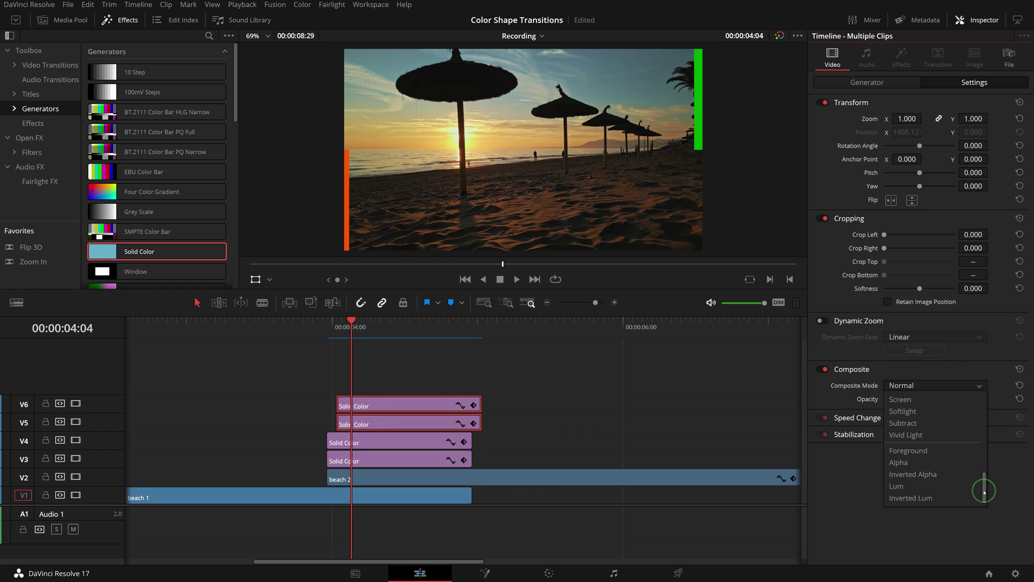
pyautogui.click(912, 462)
pyautogui.moveTo(404, 478); pyautogui.dragTo(420, 380)
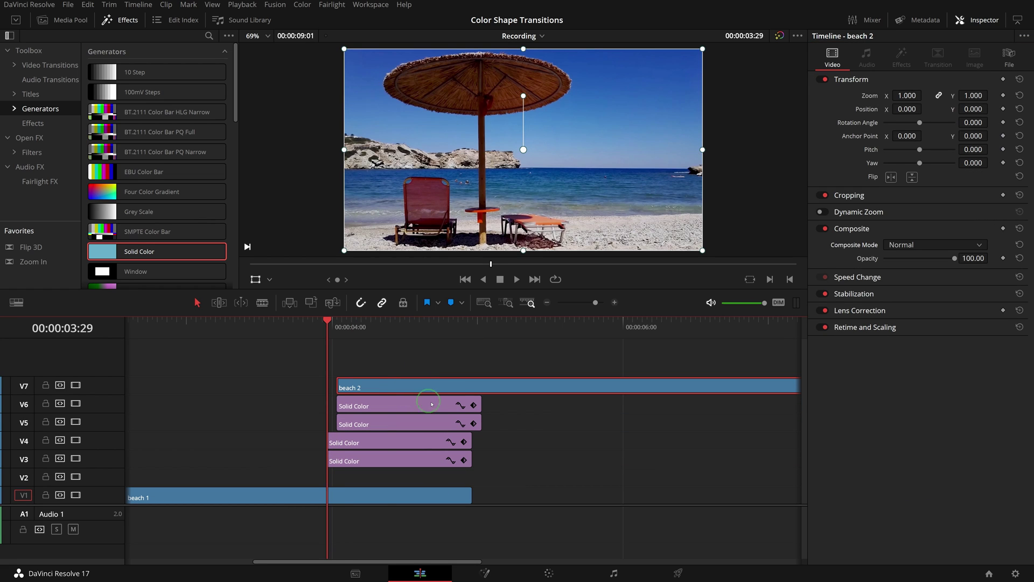
# Set beach 2's composite mode to Foreground and preview the transition from near 4:00.
pyautogui.press('space')
pyautogui.click(976, 247)
pyautogui.scroll(-5, 986, 345)
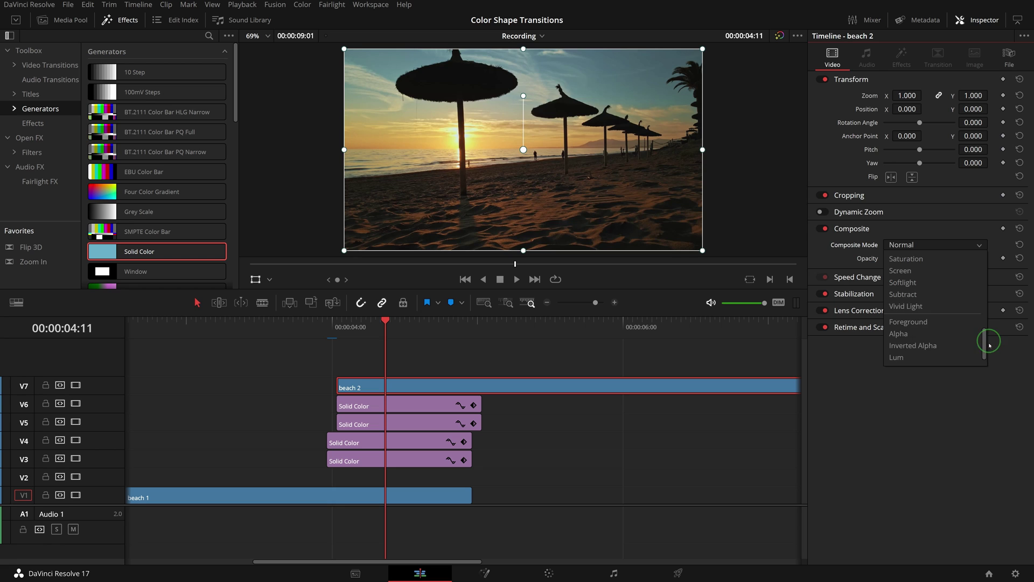
pyautogui.click(937, 310)
pyautogui.click(321, 325)
pyautogui.press('space')
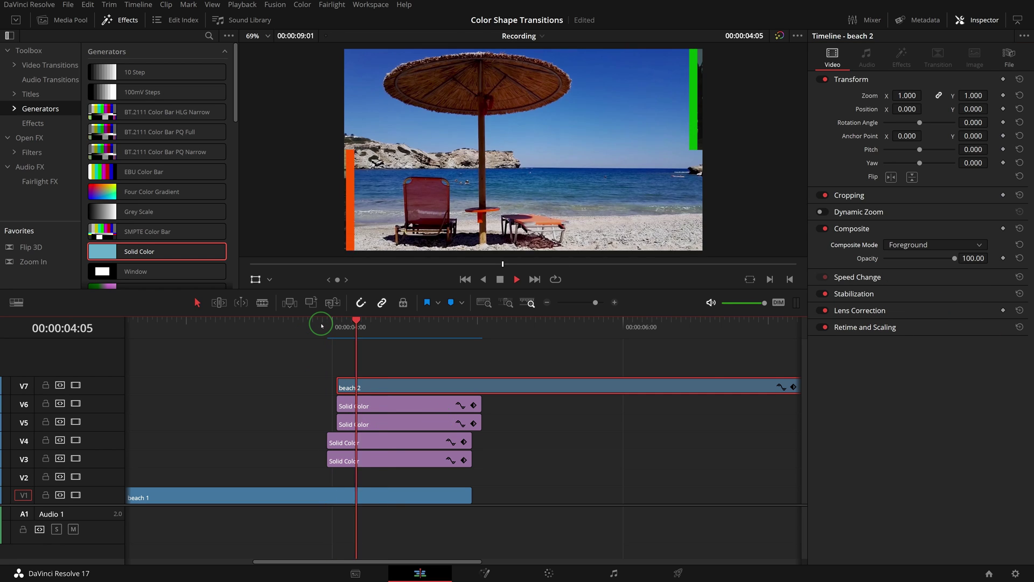
pyautogui.click(322, 325)
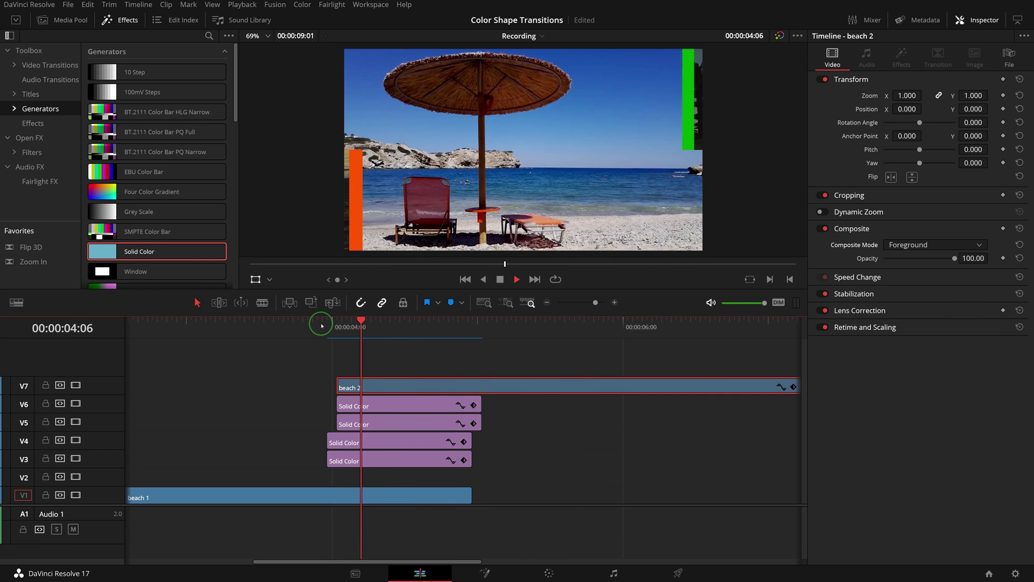
pyautogui.press('space')
# Make the V3 and V4 solid clips semi-transparent.
pyautogui.click(395, 325)
pyautogui.click(422, 443)
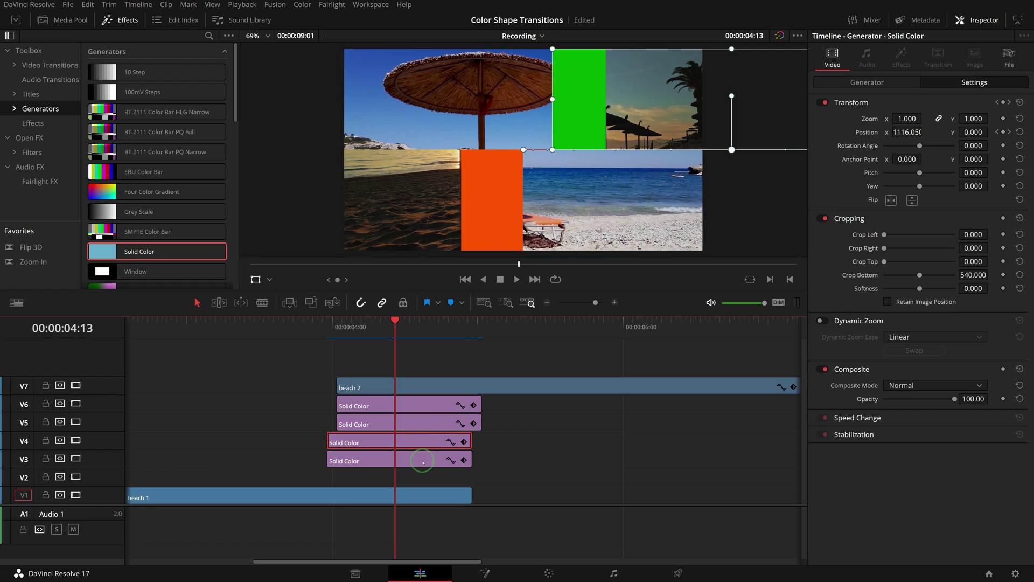
pyautogui.keyDown('ctrl'); pyautogui.click(422, 462); pyautogui.keyUp('ctrl')
pyautogui.moveTo(942, 401)
pyautogui.mouseDown()
pyautogui.moveTo(925, 399)
pyautogui.moveTo(934, 400)
pyautogui.mouseUp()
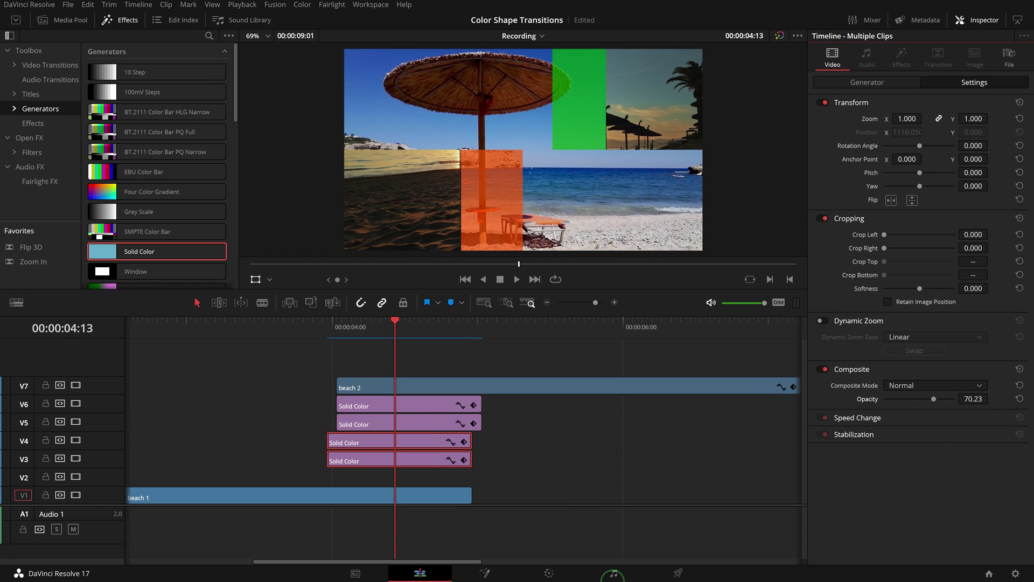
# Shift the V5 solid and beach 2 slightly earlier and extend the V5 solid's end.
pyautogui.moveTo(378, 424); pyautogui.dragTo(374, 427)
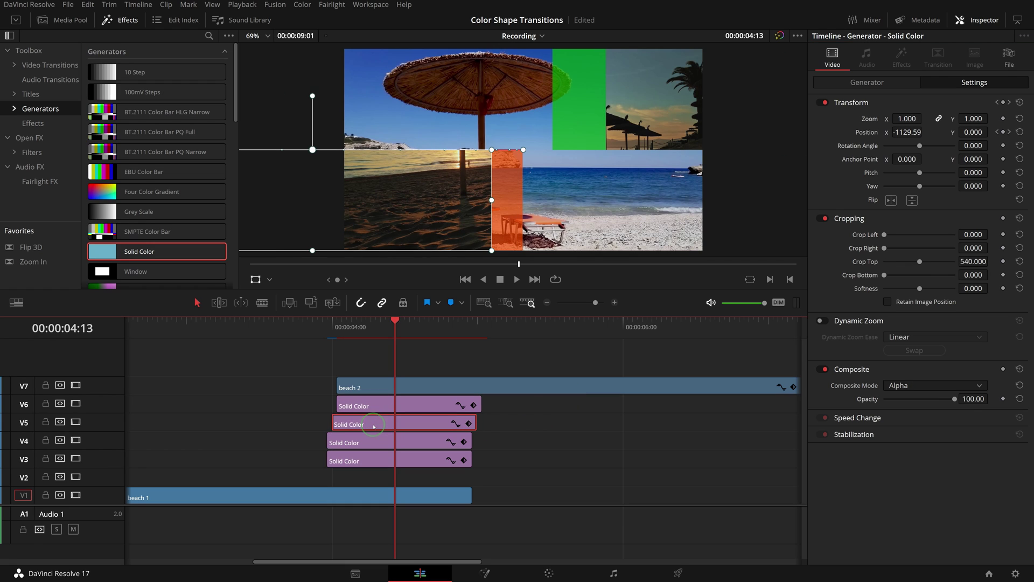
pyautogui.moveTo(375, 385); pyautogui.dragTo(371, 386)
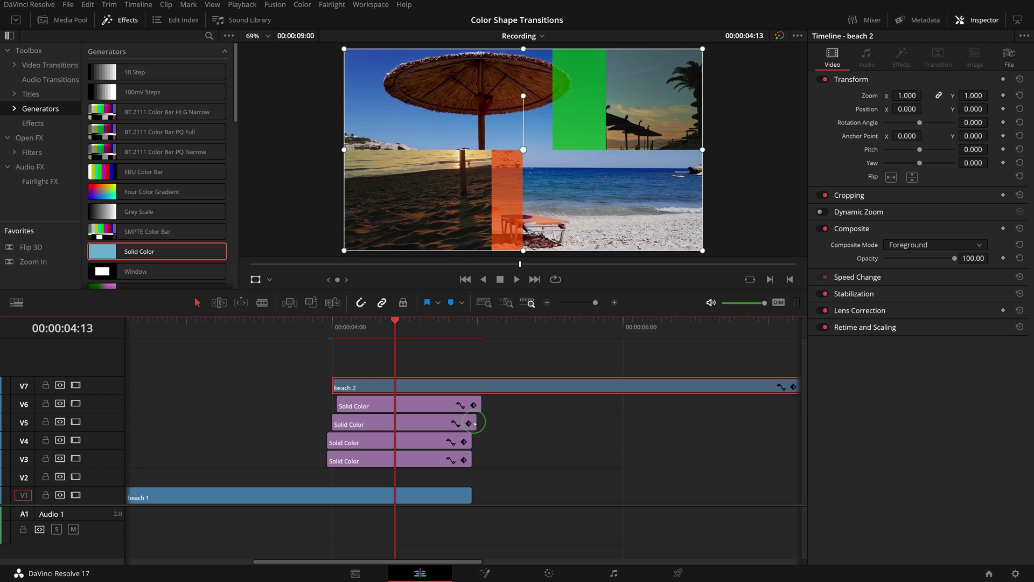
pyautogui.moveTo(474, 422); pyautogui.dragTo(521, 418)
# Replay the transition from just before it starts to check its timing.
pyautogui.click(325, 330)
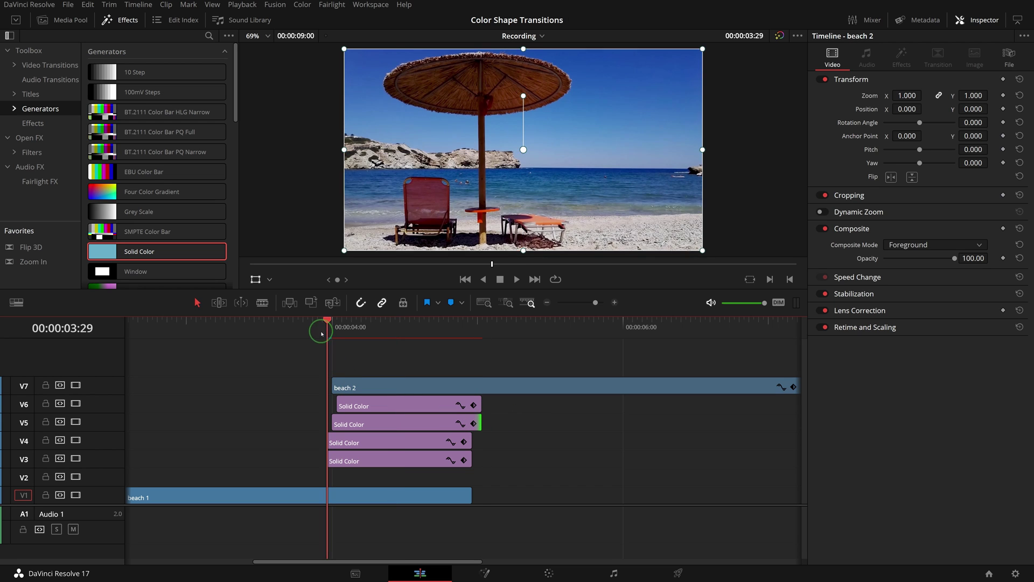
pyautogui.press('space')
pyautogui.click(298, 328)
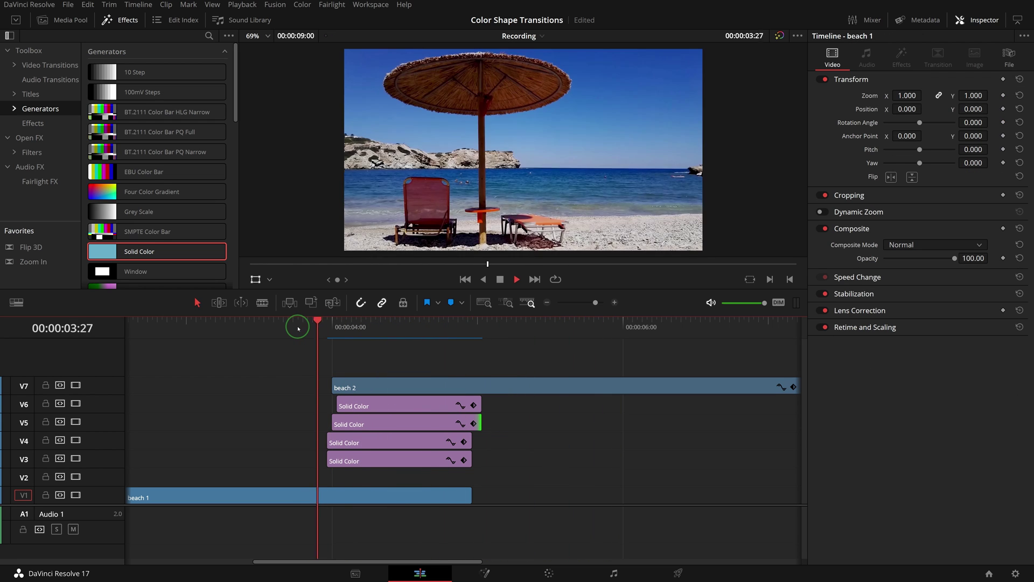
pyautogui.press('space')
# Add a Text+ title on V3 above beach 2 and trim its end to match beach 1.
pyautogui.click(386, 325)
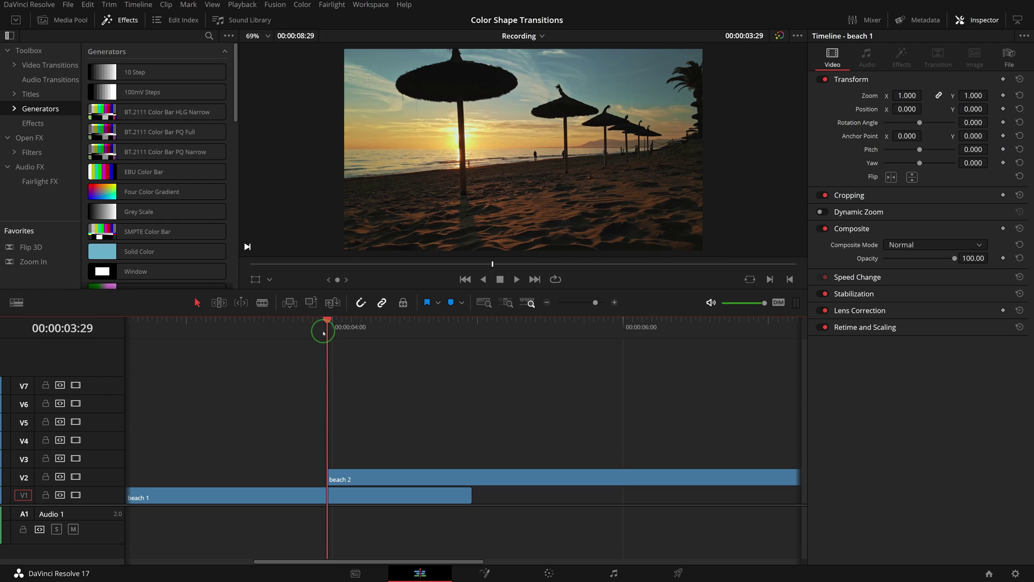
pyautogui.click(31, 94)
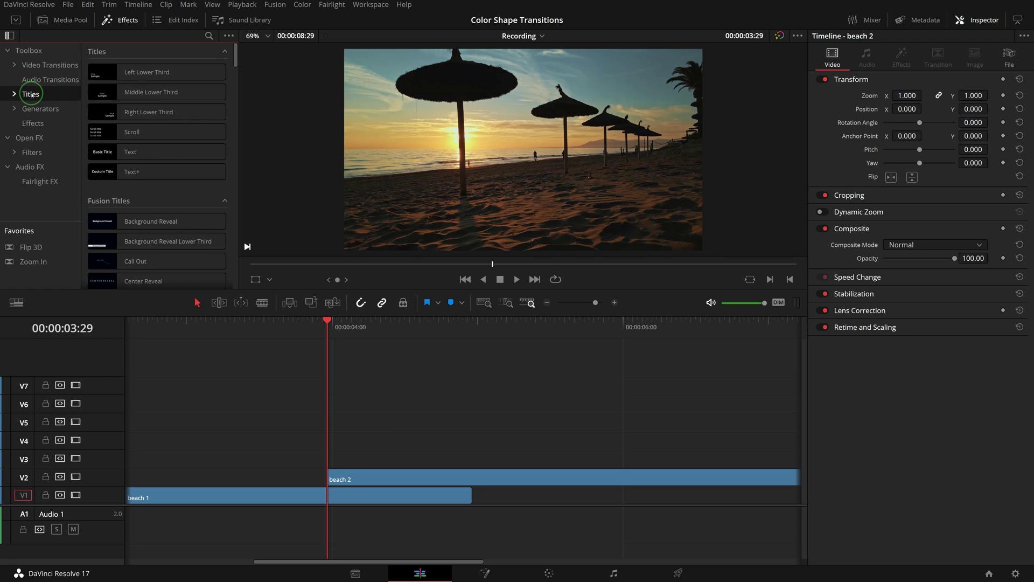
pyautogui.moveTo(129, 171); pyautogui.dragTo(326, 461)
pyautogui.scroll(-3, 474, 442)
pyautogui.click(733, 457)
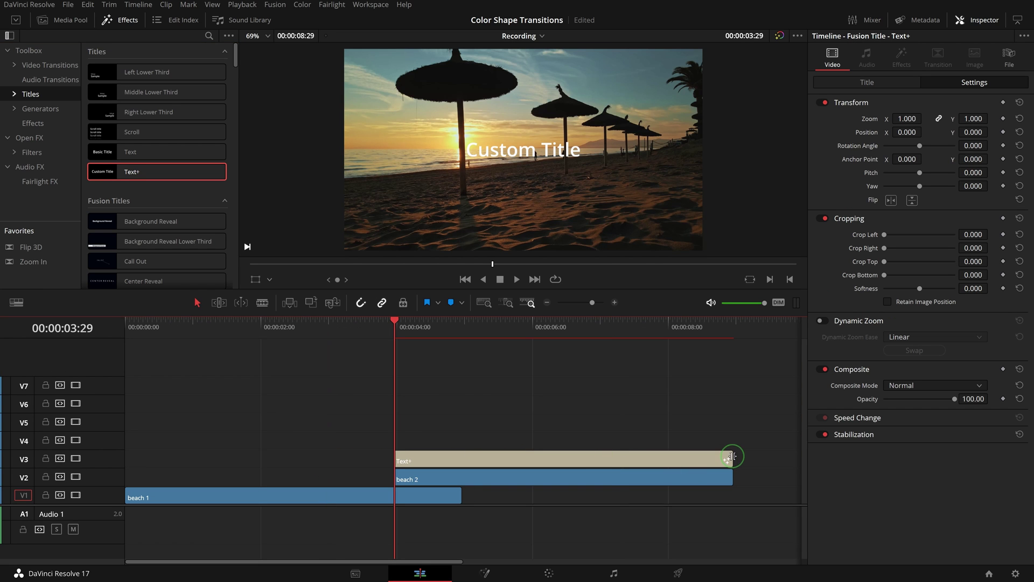
pyautogui.moveTo(728, 454); pyautogui.dragTo(462, 458)
pyautogui.click(423, 462)
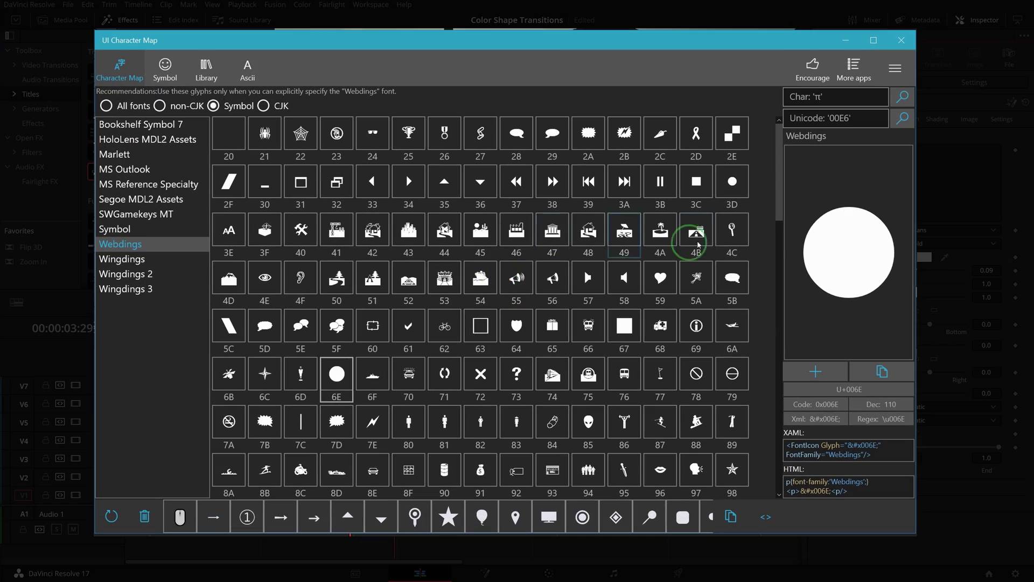
# Copy the Webdings 6E filled-circle glyph from UI Character Map for the Text+ title.
pyautogui.click(875, 274)
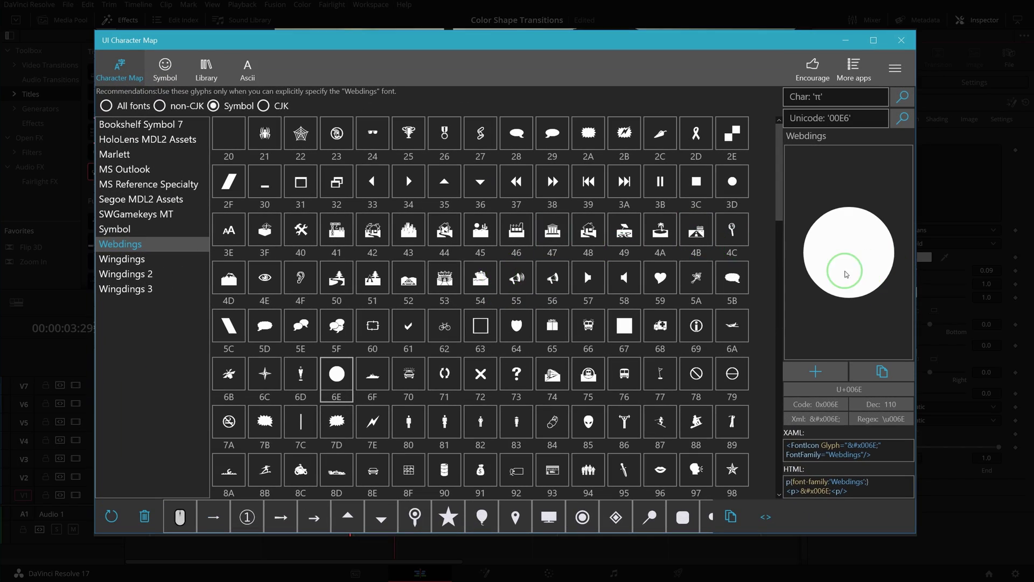
pyautogui.click(331, 392)
pyautogui.click(871, 248)
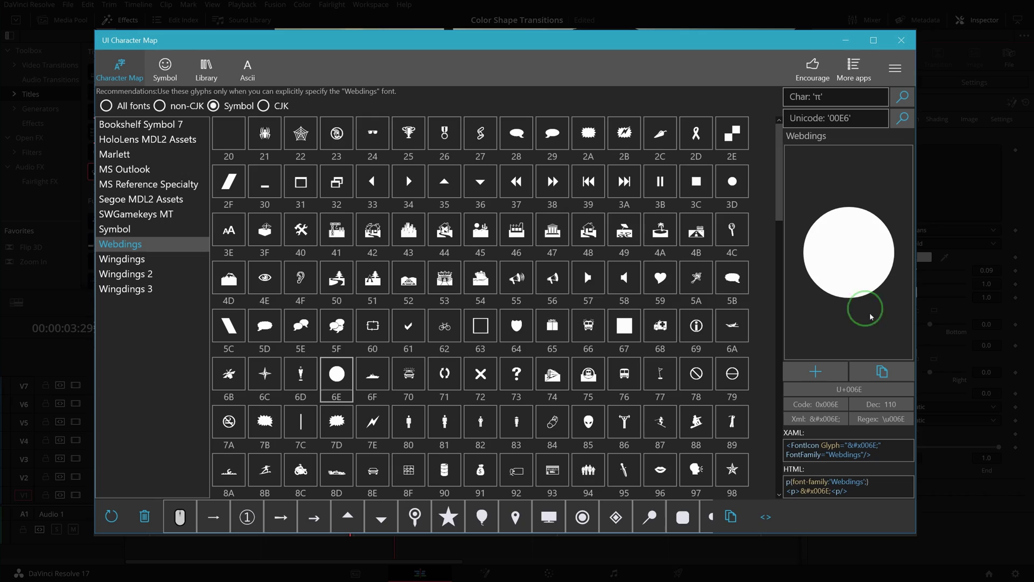
pyautogui.click(882, 372)
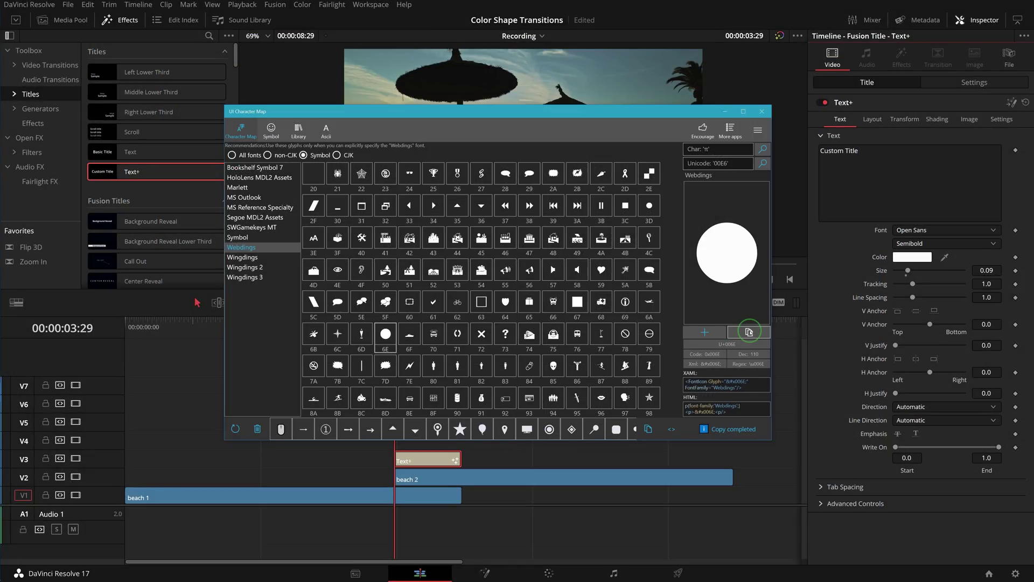
pyautogui.click(961, 197)
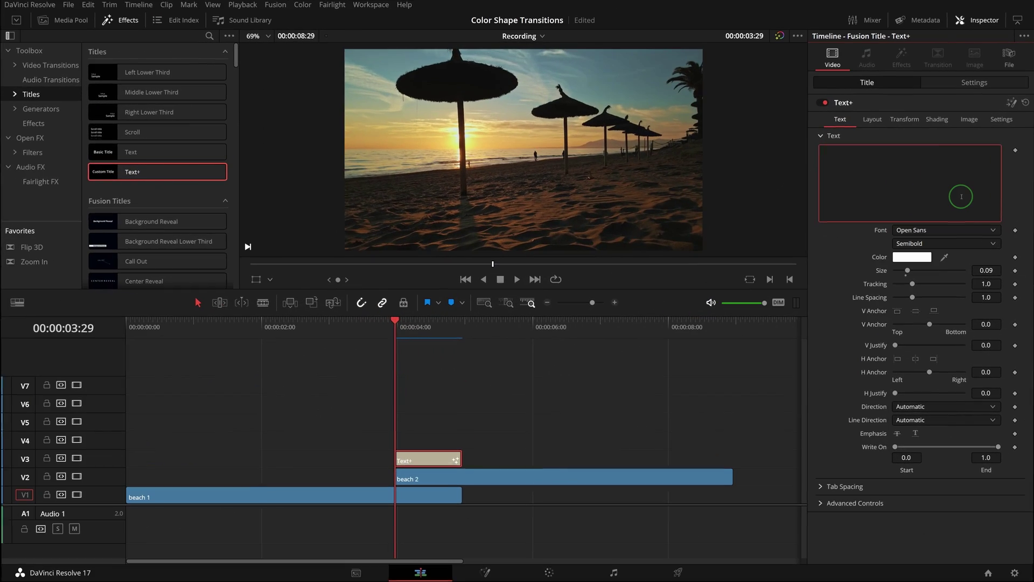
# Paste the circle glyph into the title and set it to Webdings in red #ff0000.
pyautogui.hotkey('ctrl', 'v')
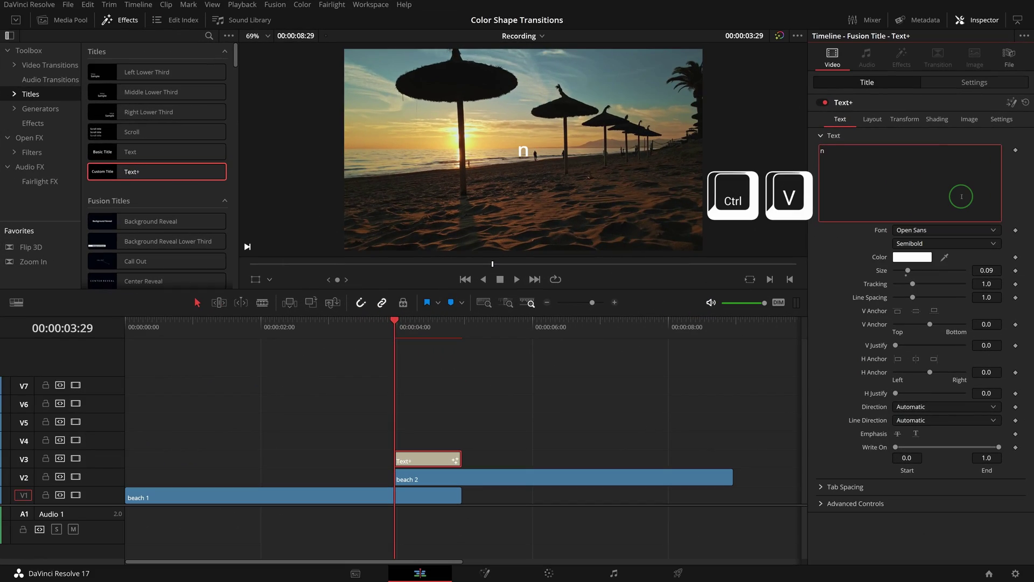
pyautogui.click(996, 234)
pyautogui.scroll(-15, 938, 458)
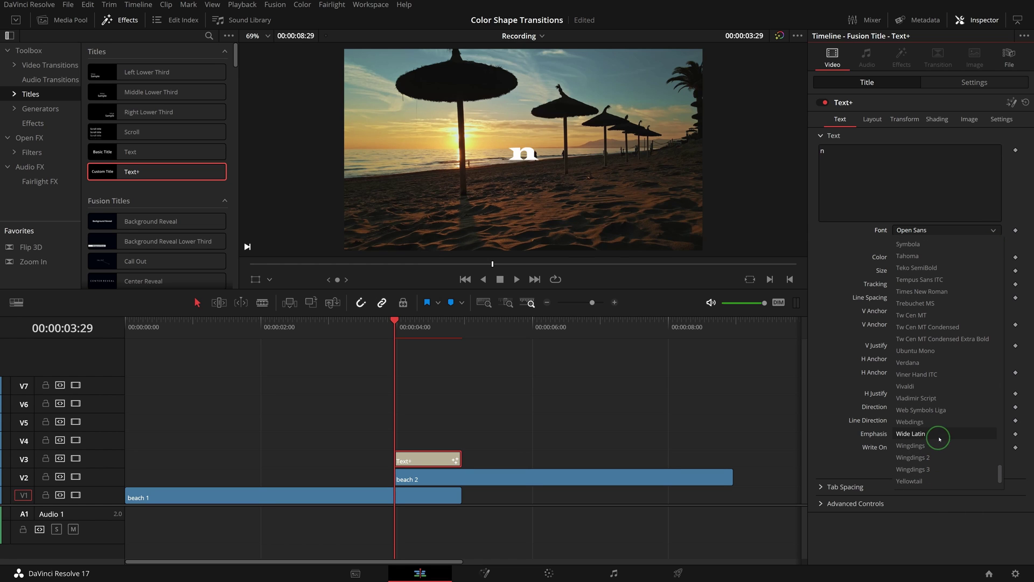
pyautogui.click(916, 422)
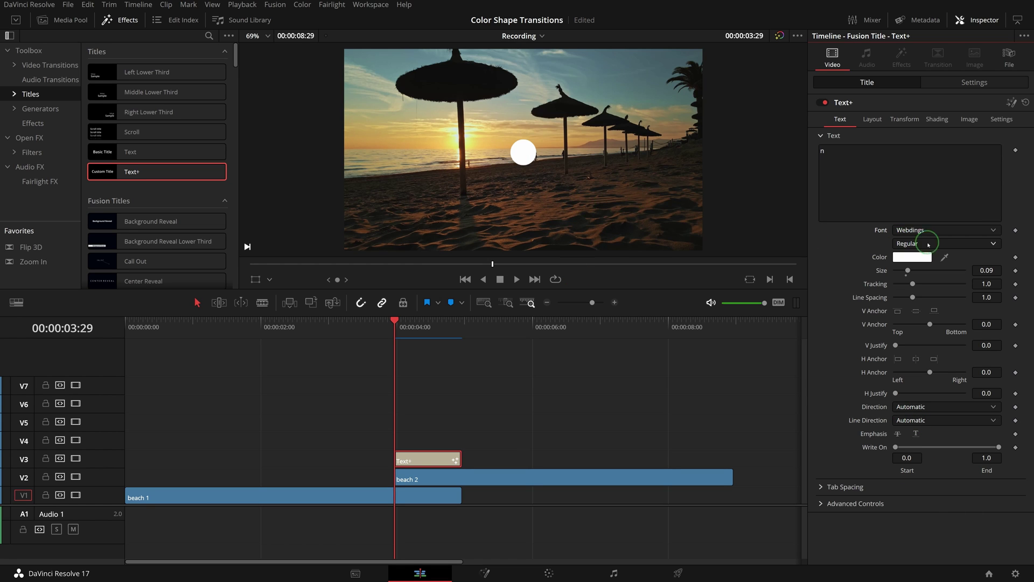
pyautogui.click(920, 257)
pyautogui.click(405, 247)
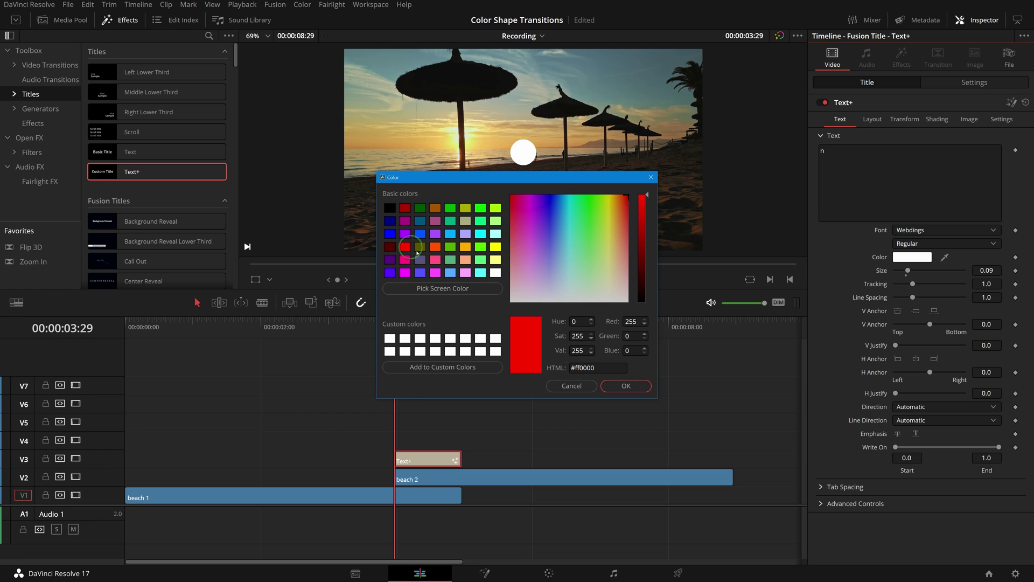
pyautogui.click(627, 386)
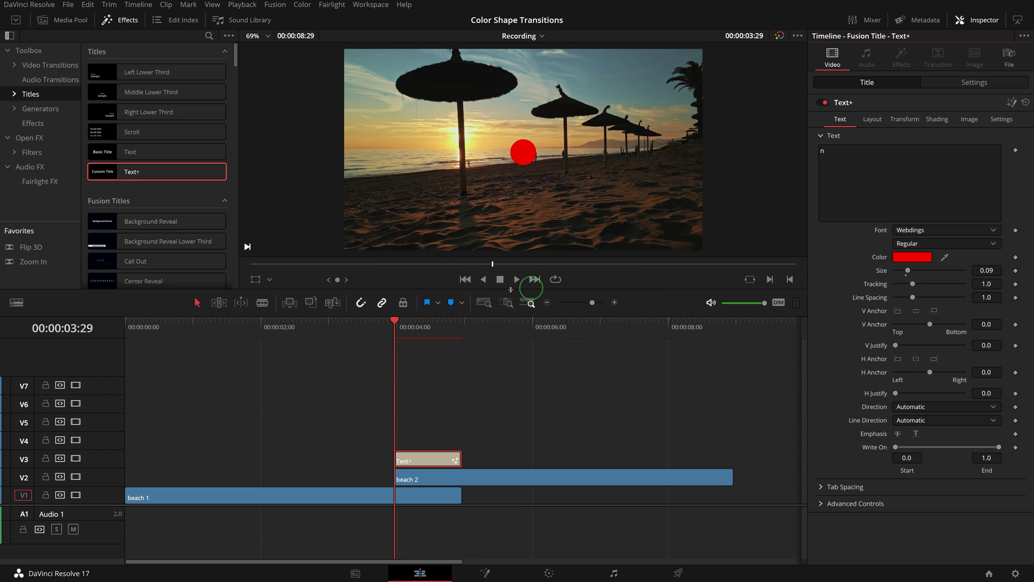
# Move the red circle to the frame's lower-right edge using the Fusion overlay.
pyautogui.click(270, 279)
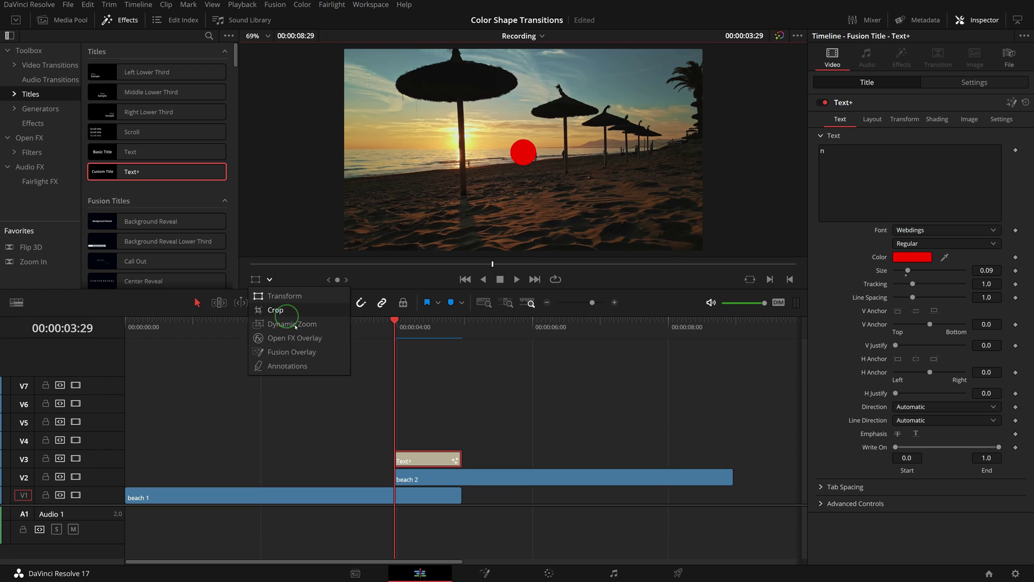
pyautogui.click(289, 351)
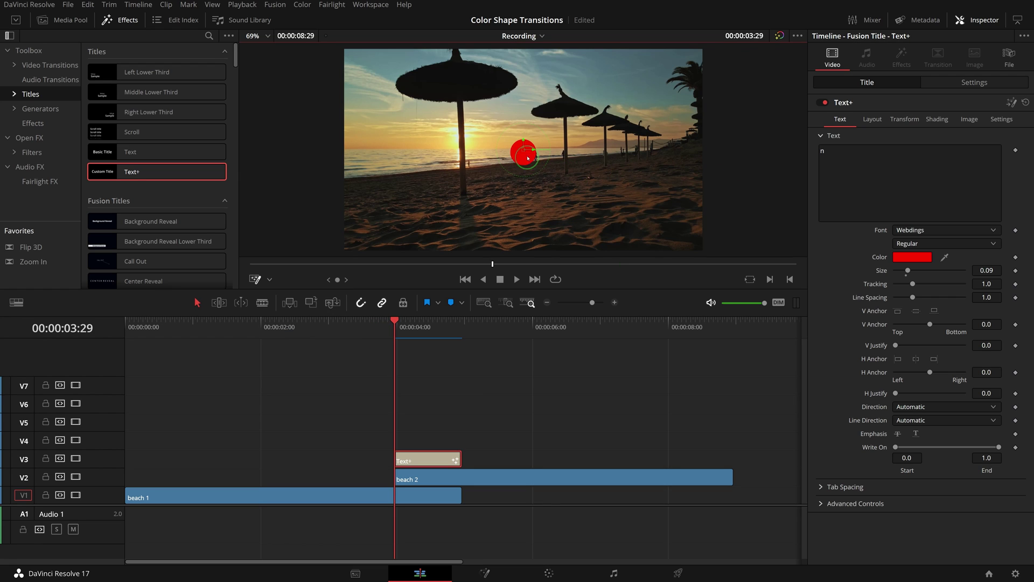
pyautogui.moveTo(524, 152); pyautogui.dragTo(711, 254)
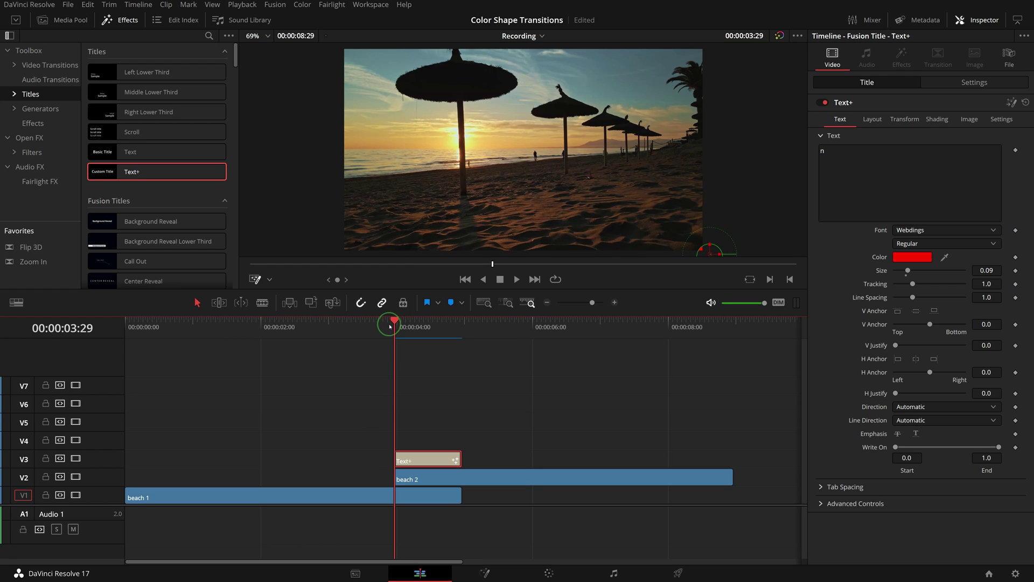
# Keyframe the circle's Size from 0.09 at the clip start to about 3.3 at its end.
pyautogui.click(1015, 270)
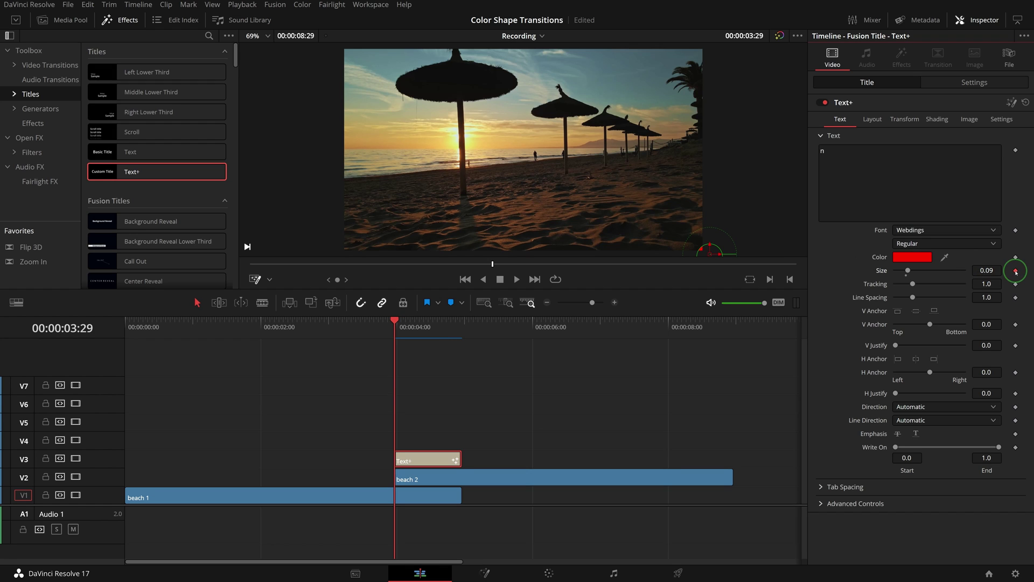
pyautogui.click(456, 337)
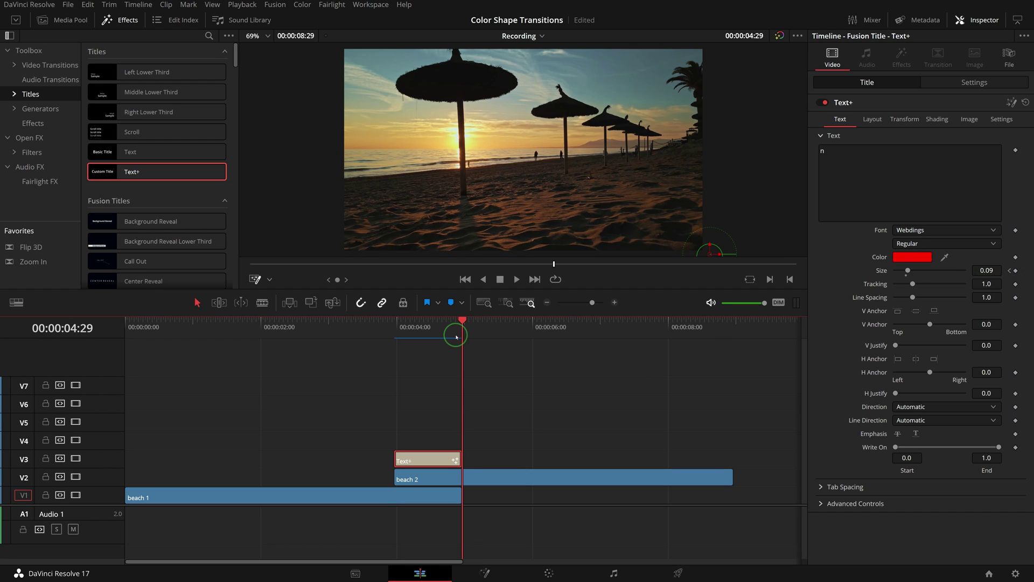
pyautogui.press('Left')
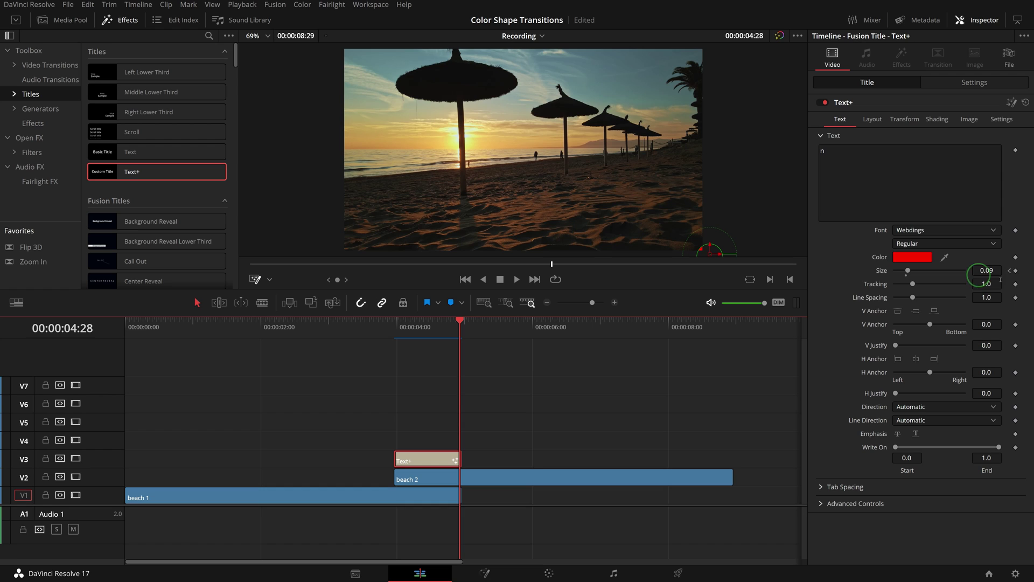
pyautogui.doubleClick(987, 270)
pyautogui.write('5')
pyautogui.press('Return')
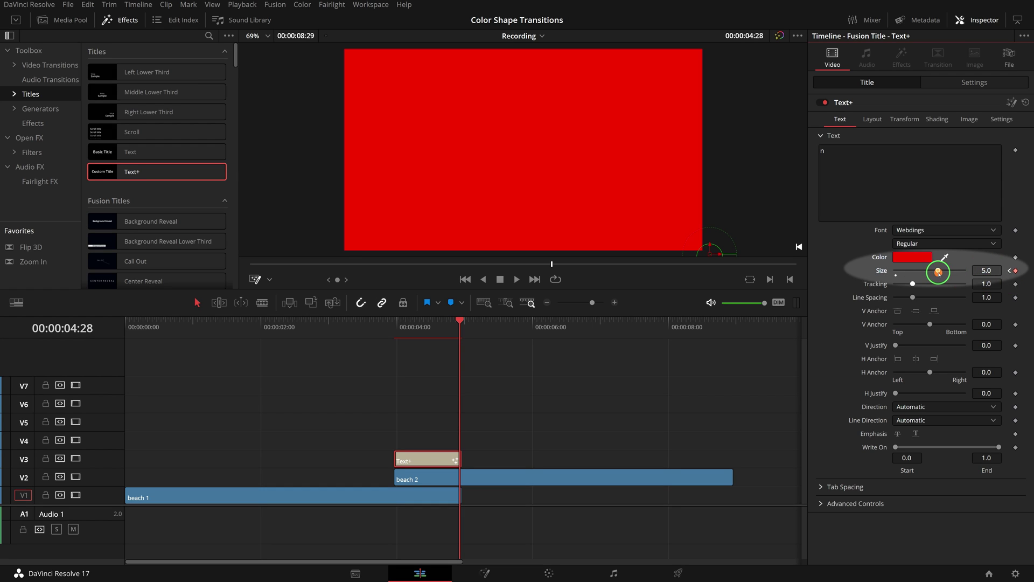
pyautogui.moveTo(938, 272)
pyautogui.mouseDown()
pyautogui.moveTo(915, 273)
pyautogui.moveTo(941, 274)
pyautogui.mouseUp()
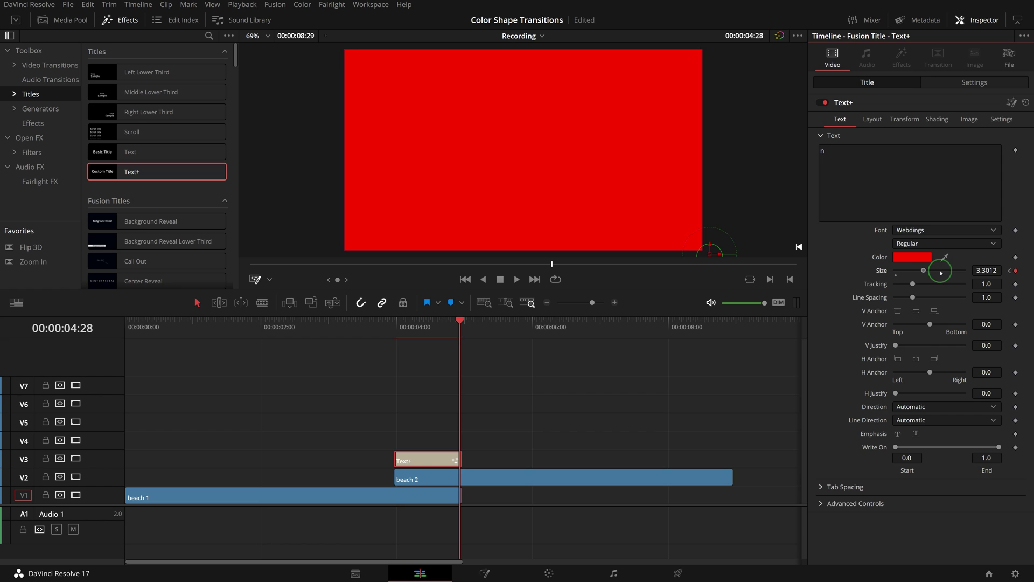
pyautogui.moveTo(415, 323); pyautogui.dragTo(413, 323)
# Apply the Resolve FX Stylize Drop Shadow filter to the Text+ clip.
pyautogui.click(259, 280)
pyautogui.click(434, 457)
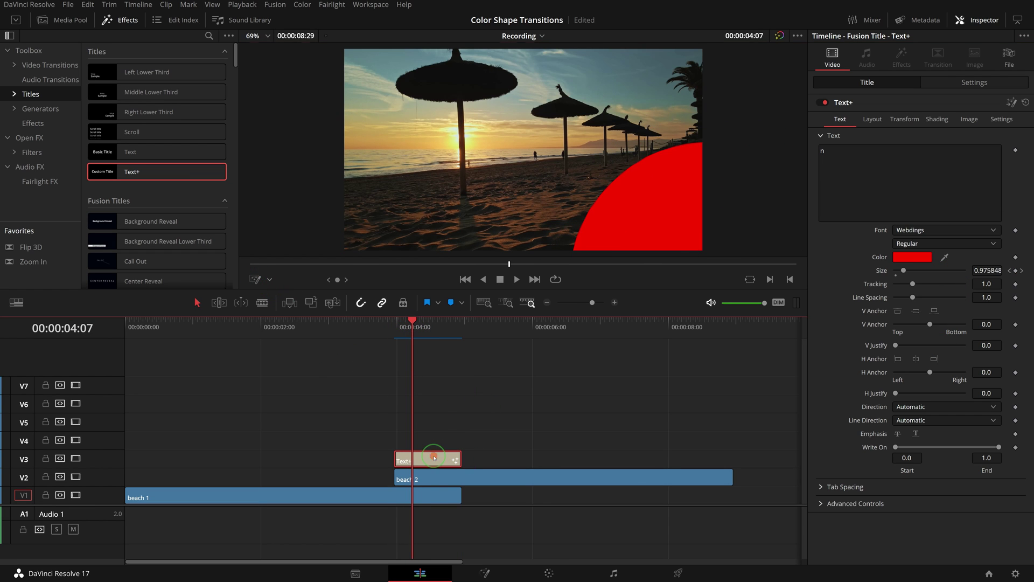
pyautogui.click(29, 153)
pyautogui.scroll(-5, 221, 180)
pyautogui.scroll(-5, 222, 191)
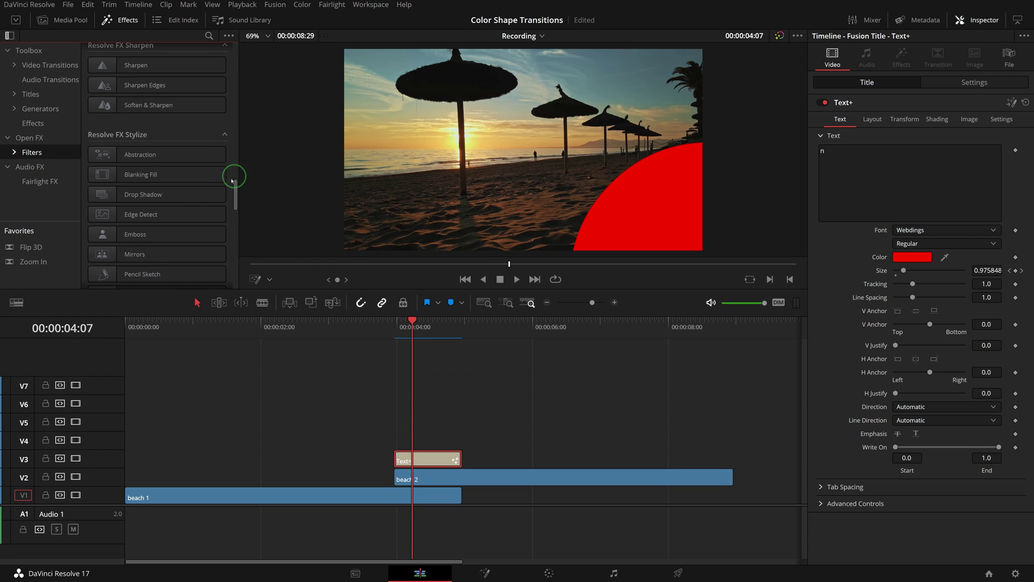
pyautogui.moveTo(130, 194); pyautogui.dragTo(430, 459)
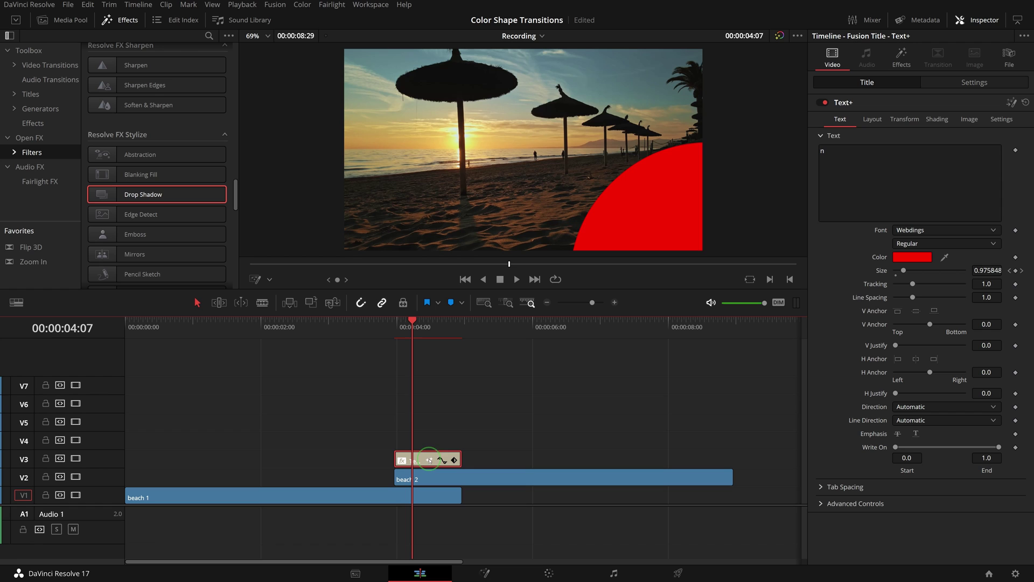
# Set the Drop Shadow colour to white, Strength 1.000 and Drop Distance 0.
pyautogui.click(902, 55)
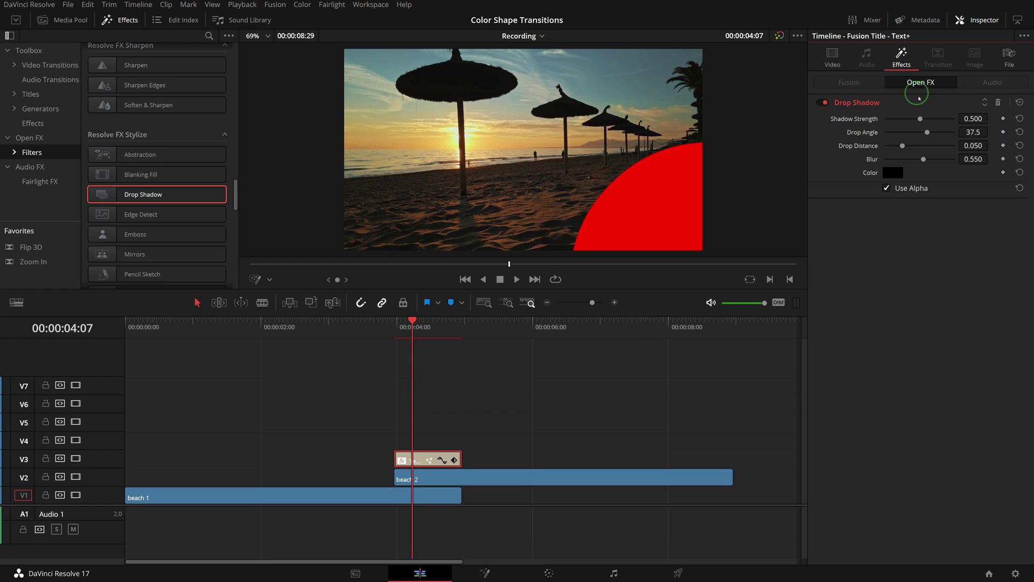
pyautogui.click(893, 173)
pyautogui.click(477, 277)
pyautogui.click(639, 397)
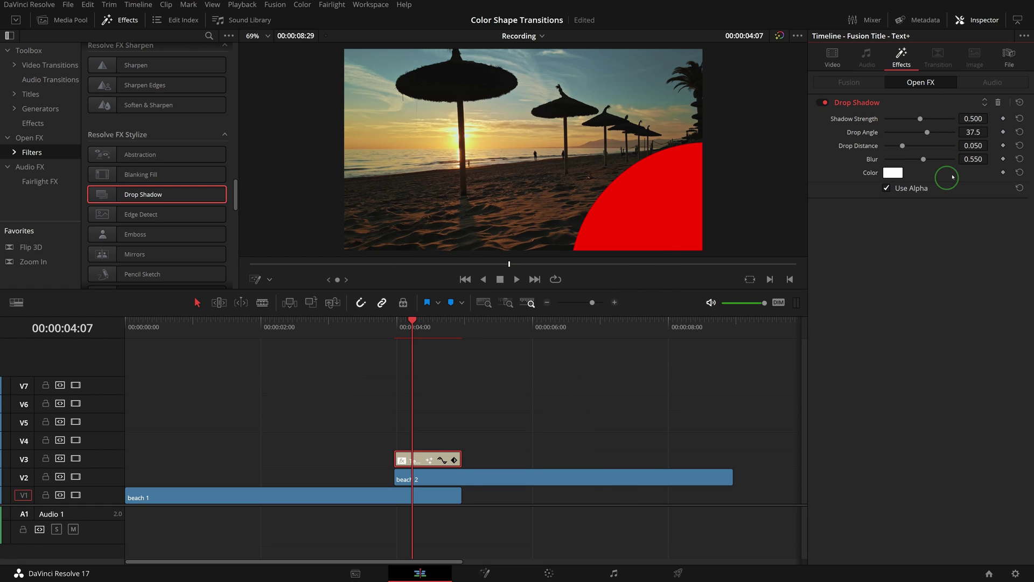
pyautogui.moveTo(921, 120); pyautogui.dragTo(973, 117)
pyautogui.moveTo(904, 146); pyautogui.dragTo(873, 157)
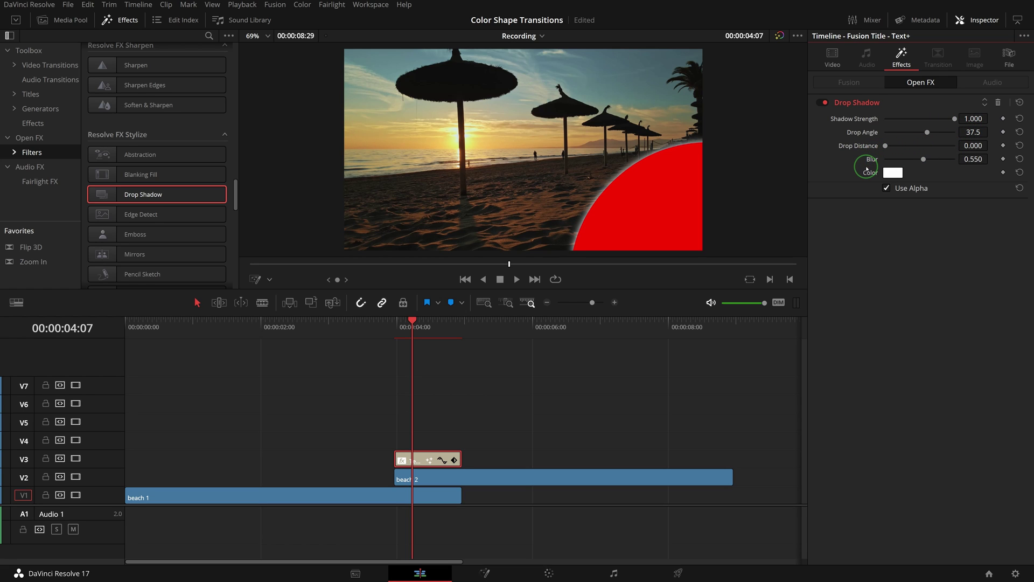
# Fill V4–V10 with copies of the circle title, staggering each higher copy slightly later.
pyautogui.moveTo(419, 459); pyautogui.dragTo(422, 423)
pyautogui.moveTo(423, 423); pyautogui.dragTo(428, 332)
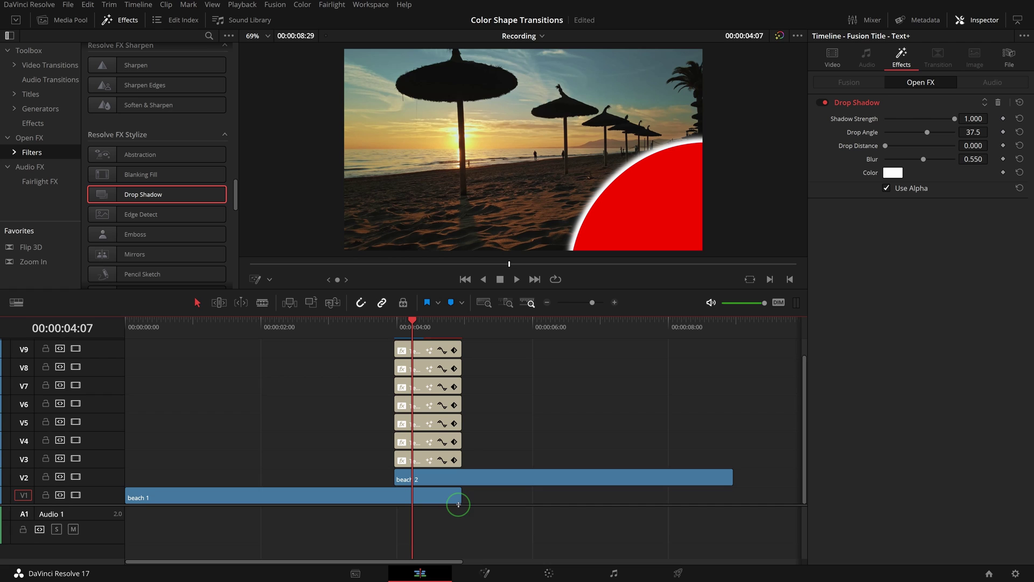
pyautogui.moveTo(427, 480); pyautogui.dragTo(444, 370)
pyautogui.click(427, 388)
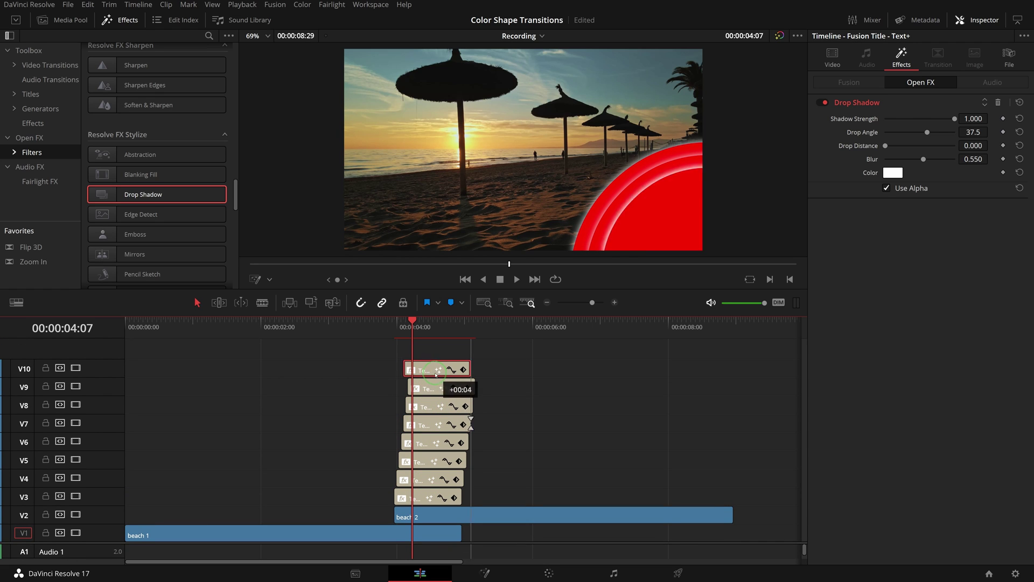
pyautogui.moveTo(412, 332); pyautogui.dragTo(399, 333)
# Colour the V4 circle title orange and the V5 circle title yellow.
pyautogui.click(433, 385)
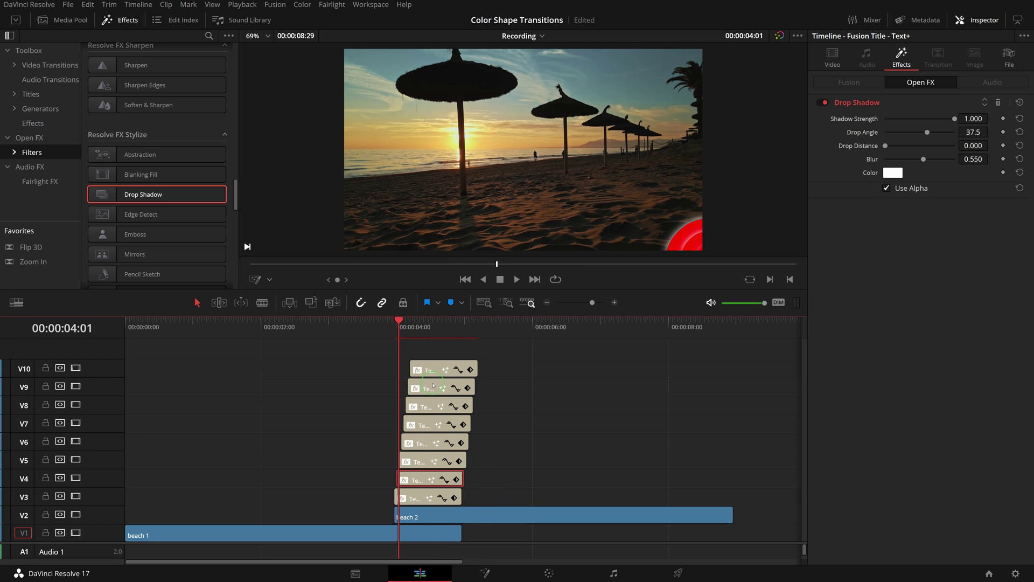
pyautogui.click(832, 58)
pyautogui.click(906, 257)
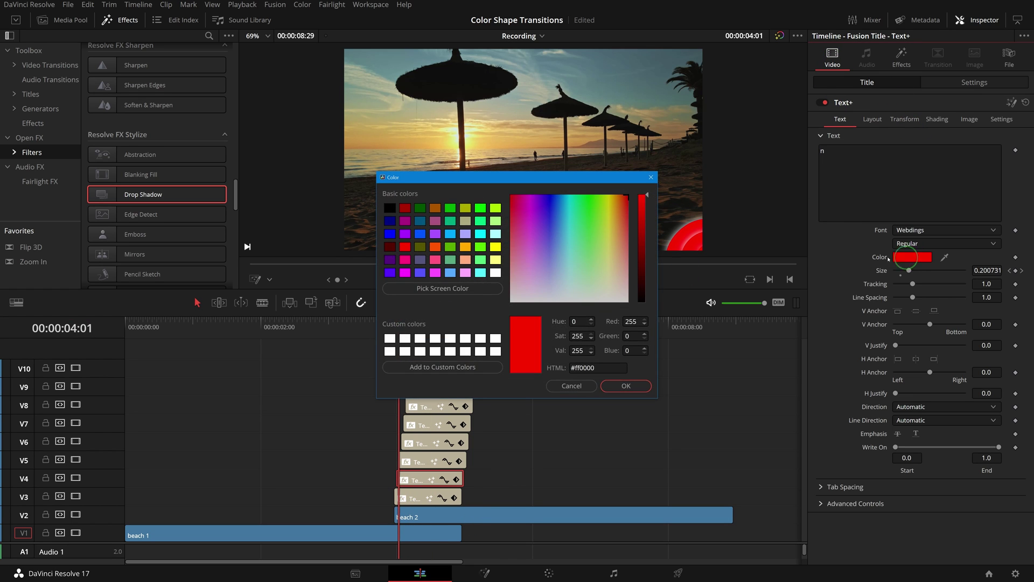
pyautogui.click(442, 248)
pyautogui.click(626, 385)
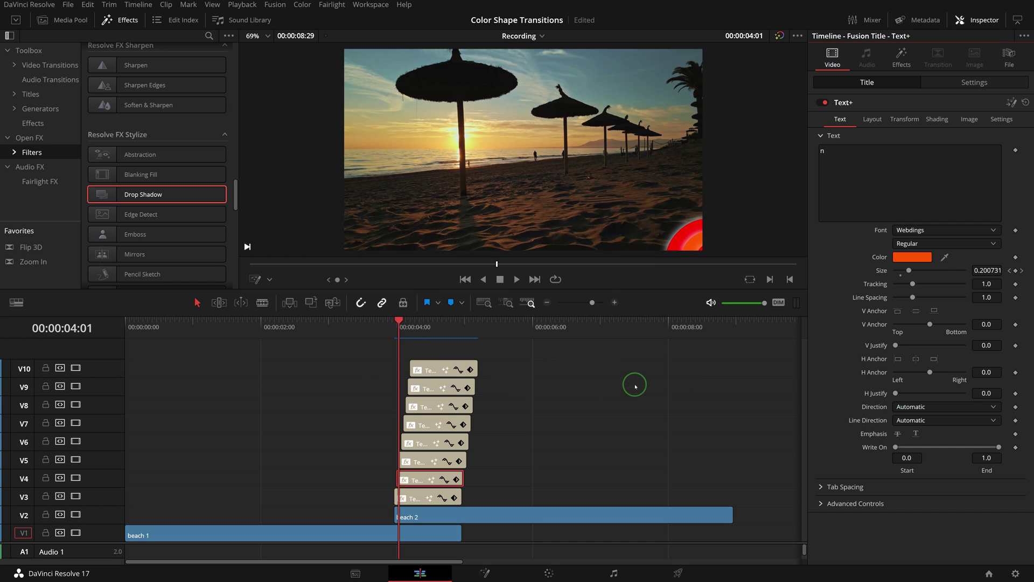
pyautogui.click(425, 330)
pyautogui.click(434, 460)
pyautogui.click(912, 258)
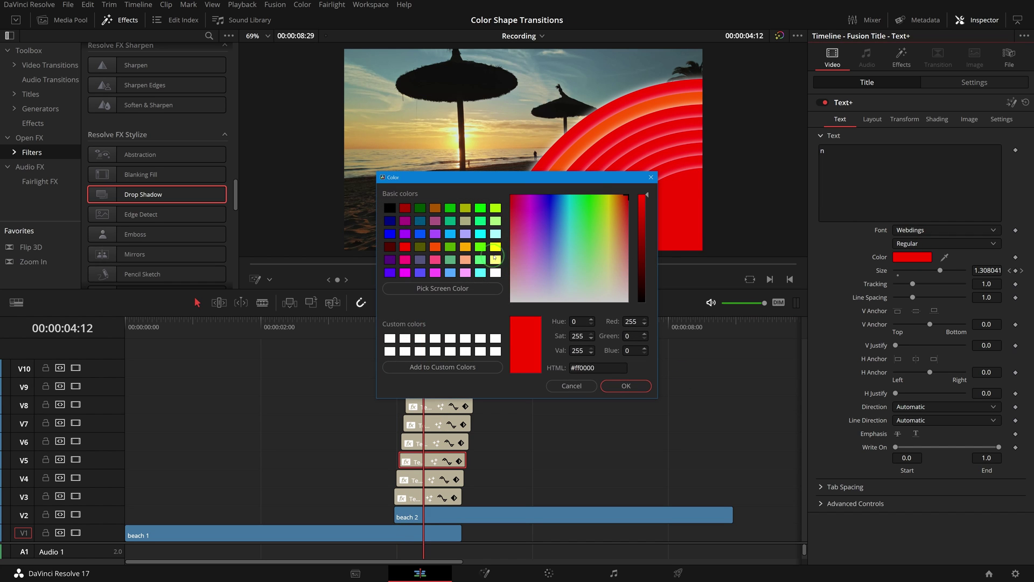
pyautogui.click(495, 249)
pyautogui.click(619, 383)
# Colour the V6 to V9 circles green, light blue, dark blue and purple.
pyautogui.click(434, 443)
pyautogui.click(913, 258)
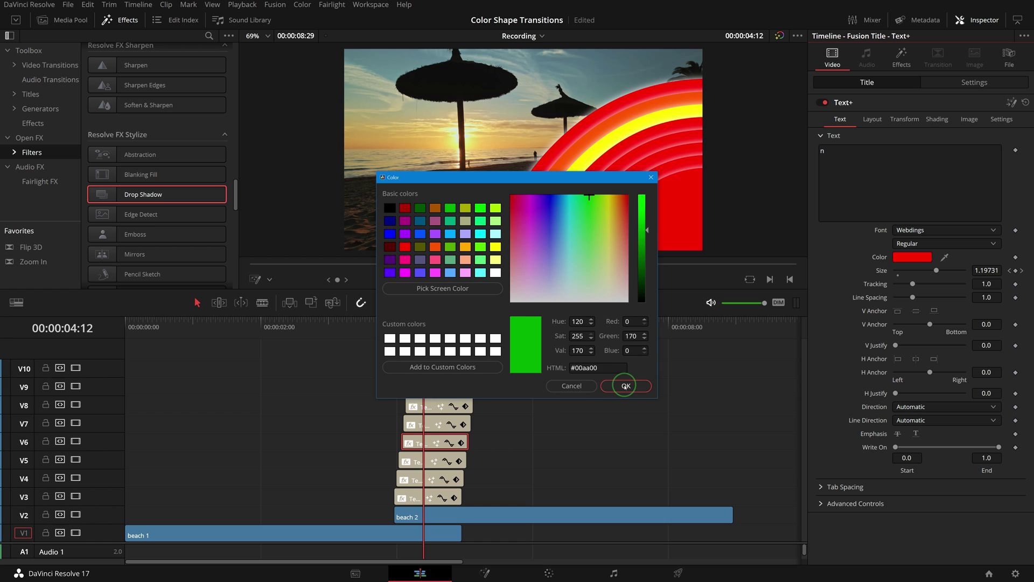
pyautogui.click(626, 386)
pyautogui.click(436, 424)
pyautogui.click(912, 257)
pyautogui.click(626, 386)
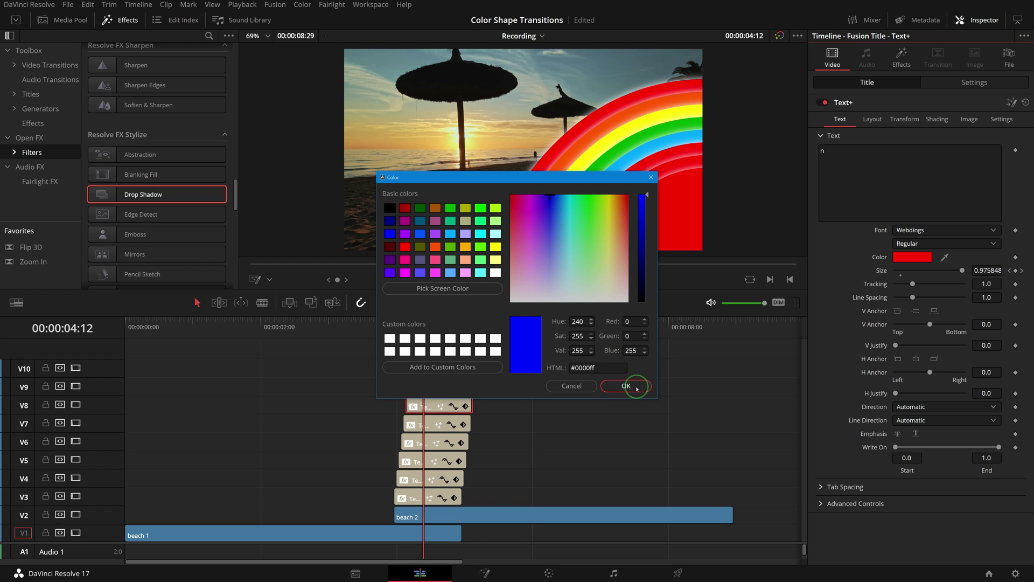
pyautogui.click(627, 386)
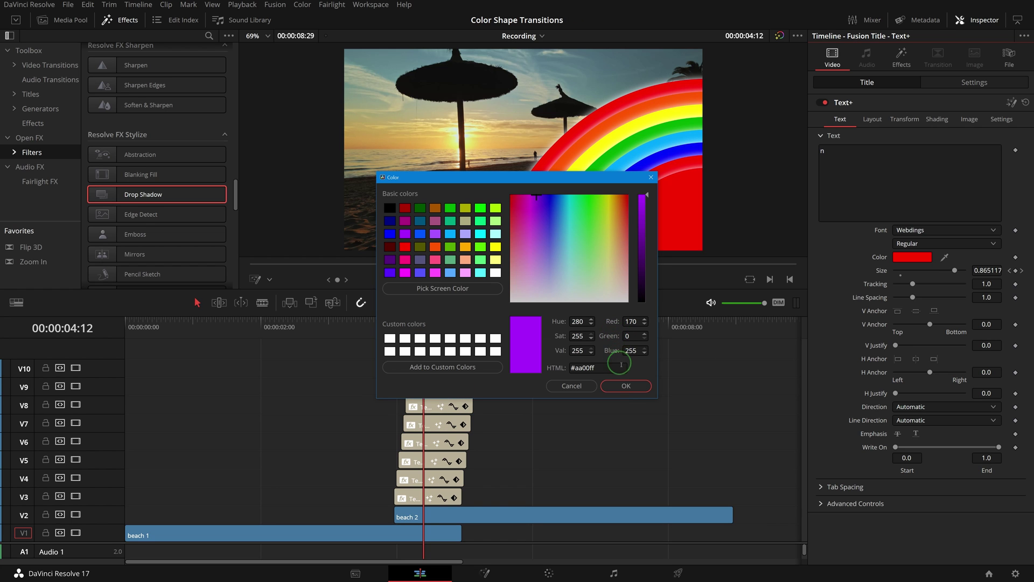
pyautogui.click(627, 386)
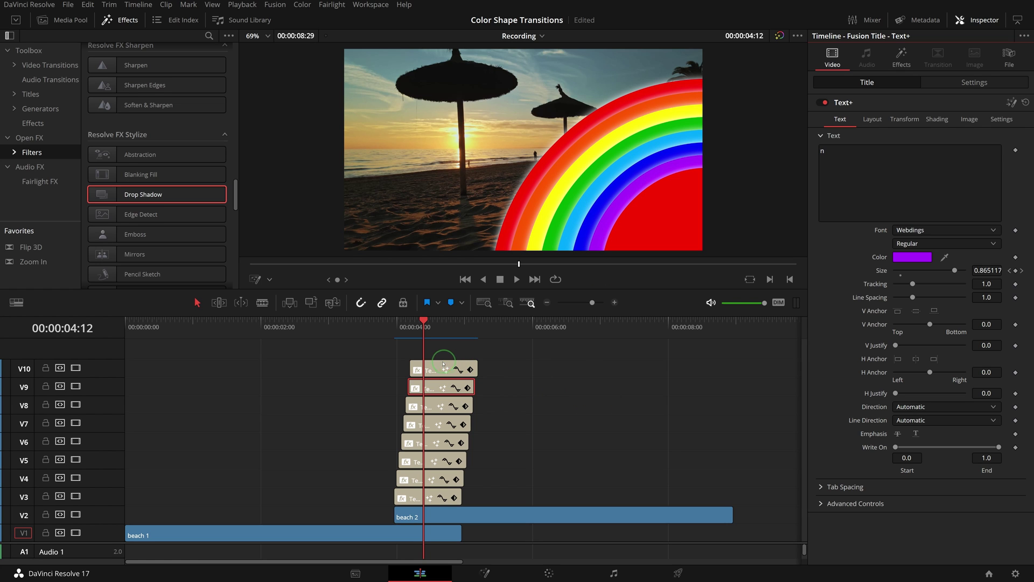
# Make the top V10 circle title white, leaving the playhead at 04:05.
pyautogui.click(447, 370)
pyautogui.click(916, 261)
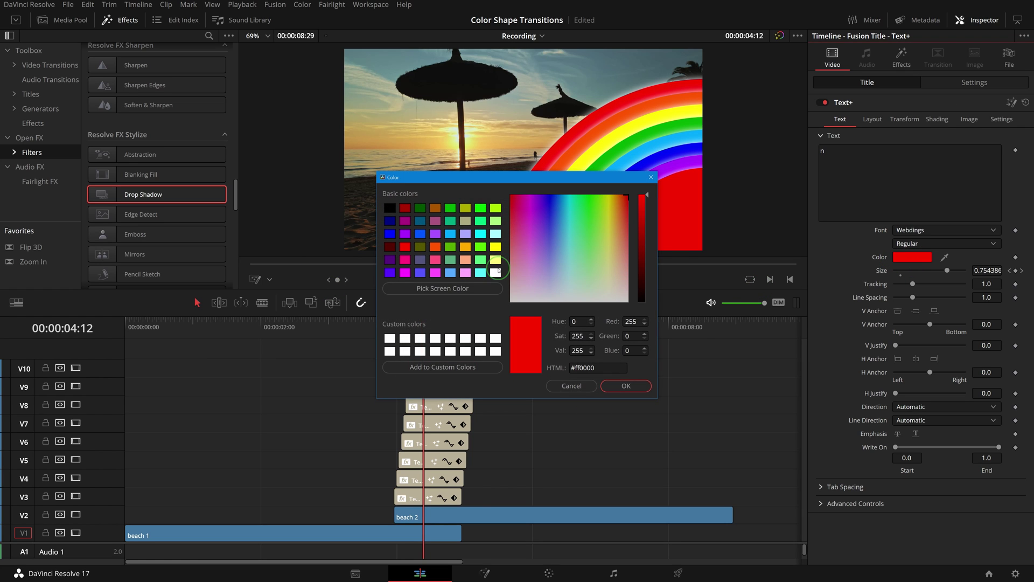
pyautogui.click(496, 272)
pyautogui.click(626, 386)
pyautogui.click(408, 332)
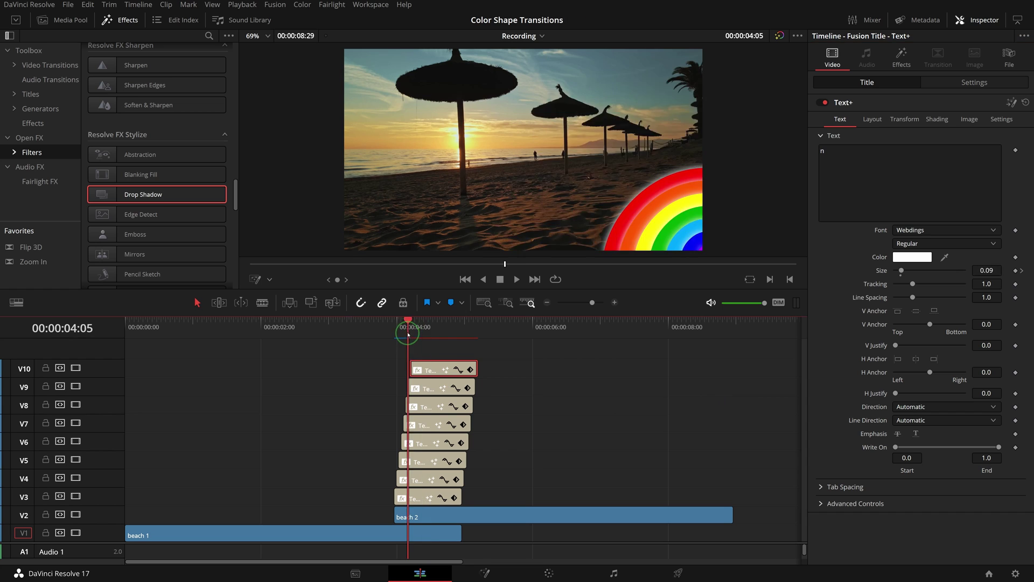
# Set the white V10 circle title's Composite Mode to Alpha.
pyautogui.moveTo(407, 334); pyautogui.dragTo(430, 331)
pyautogui.click(974, 83)
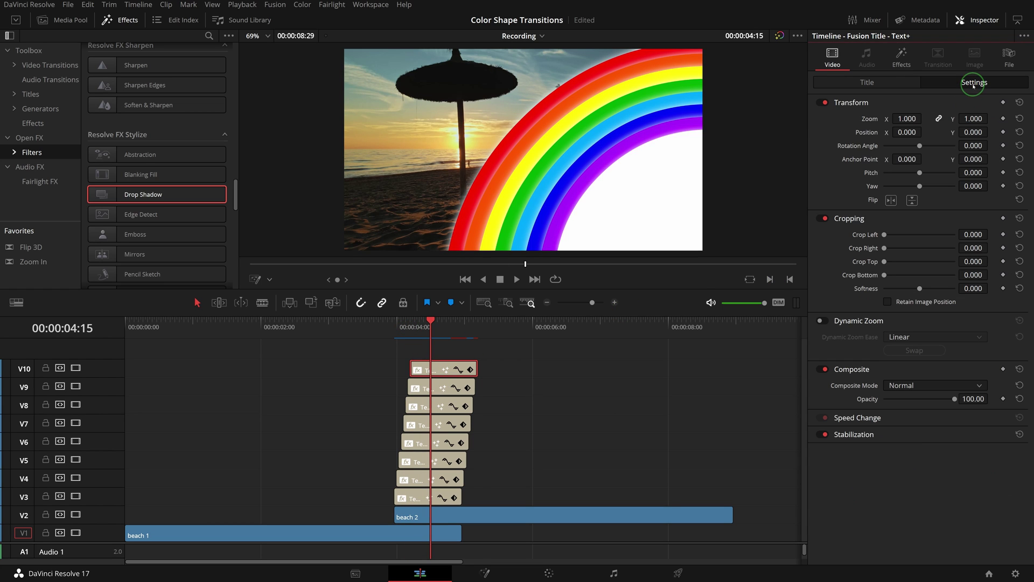
pyautogui.click(974, 387)
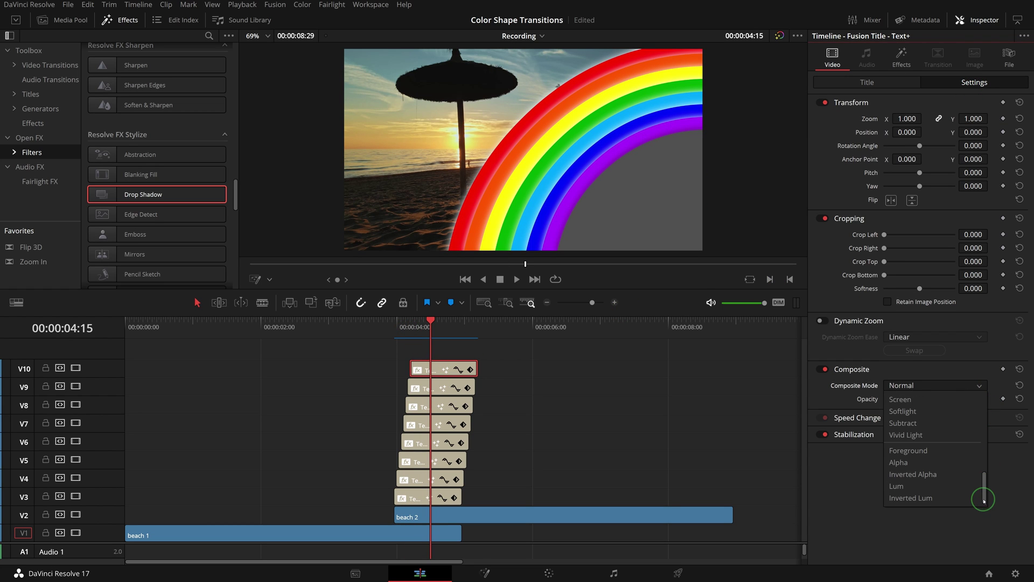
pyautogui.click(914, 463)
pyautogui.press('Right')
pyautogui.press('Right')
pyautogui.press('Right')
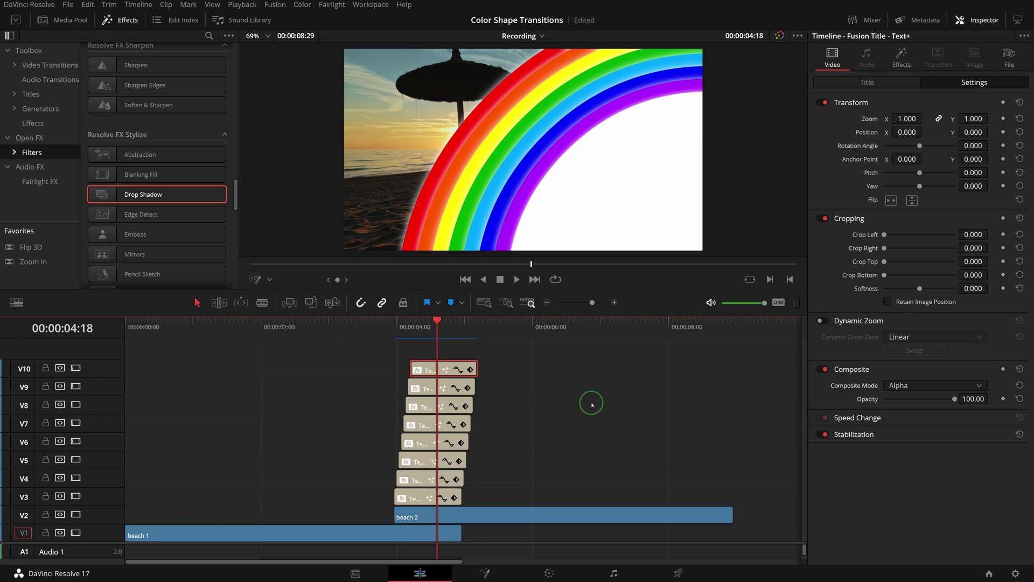
# Move beach 2 onto a new top track V11 with Composite Mode Foreground.
pyautogui.click(453, 517)
pyautogui.moveTo(476, 516); pyautogui.dragTo(492, 352)
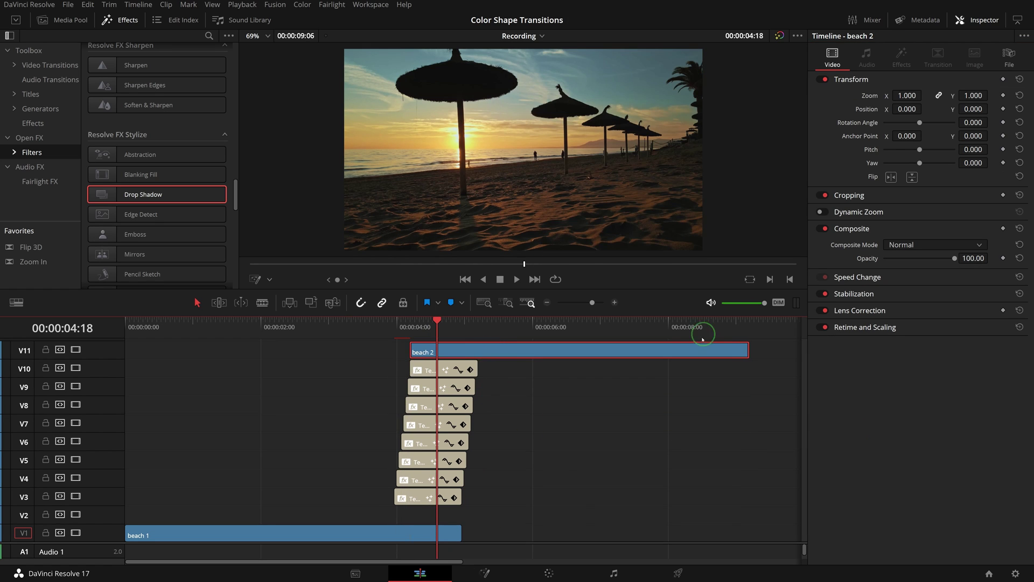
pyautogui.click(970, 248)
pyautogui.scroll(-8, 985, 269)
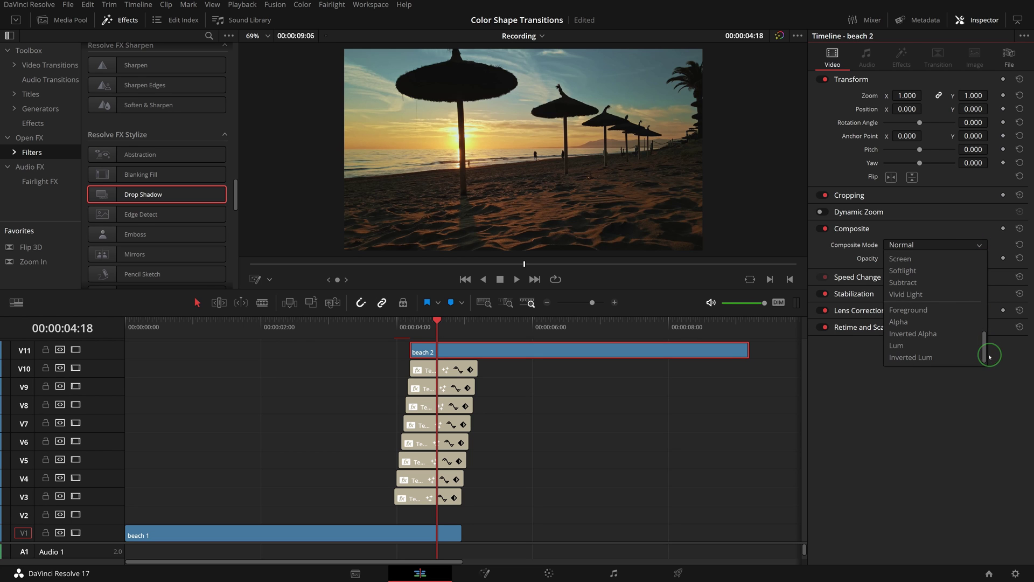
pyautogui.click(931, 310)
# Play back the transition and park on the mid-transition frame at 04:18.
pyautogui.click(392, 322)
pyautogui.press('space')
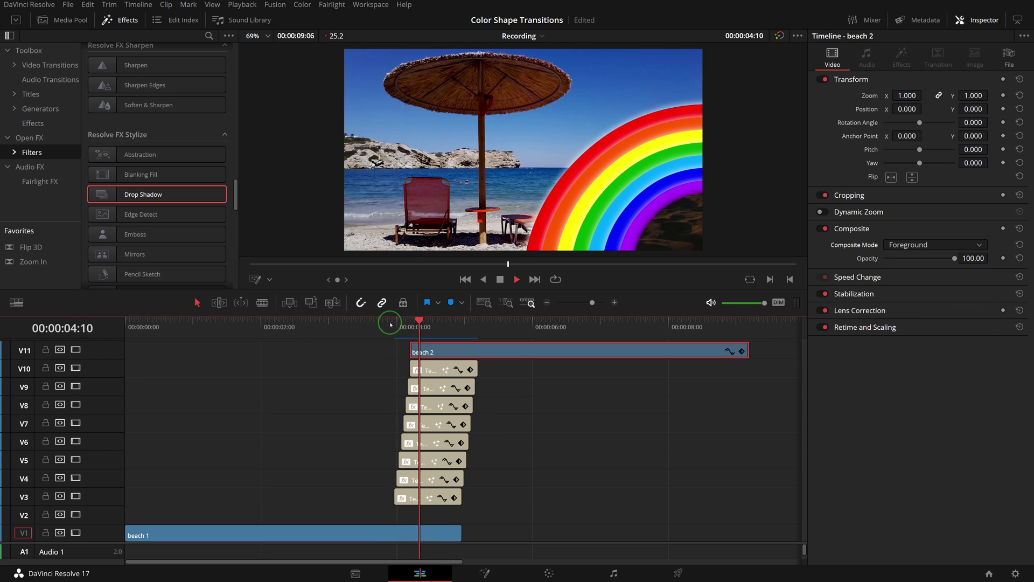
pyautogui.click(391, 324)
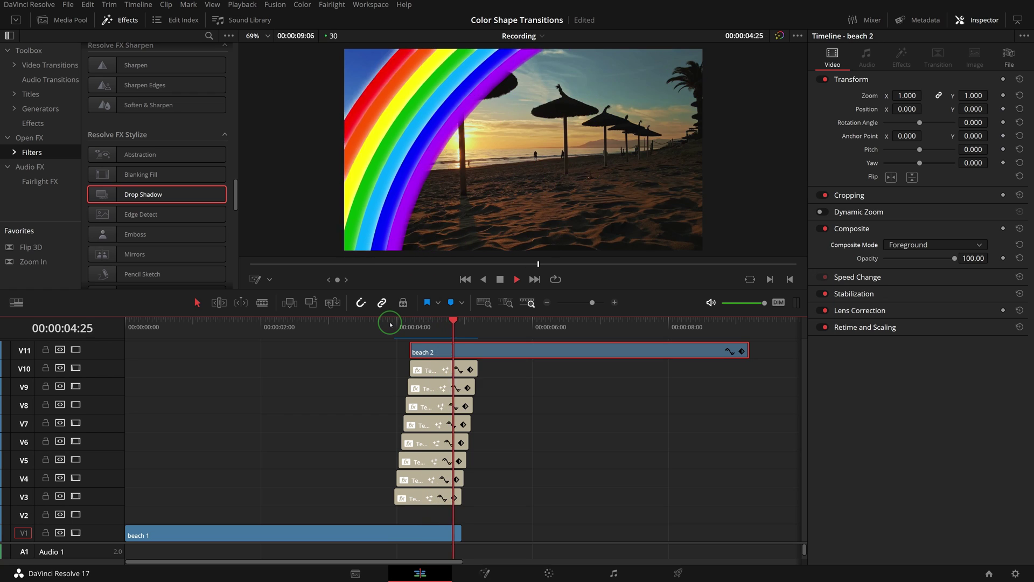
pyautogui.click(391, 323)
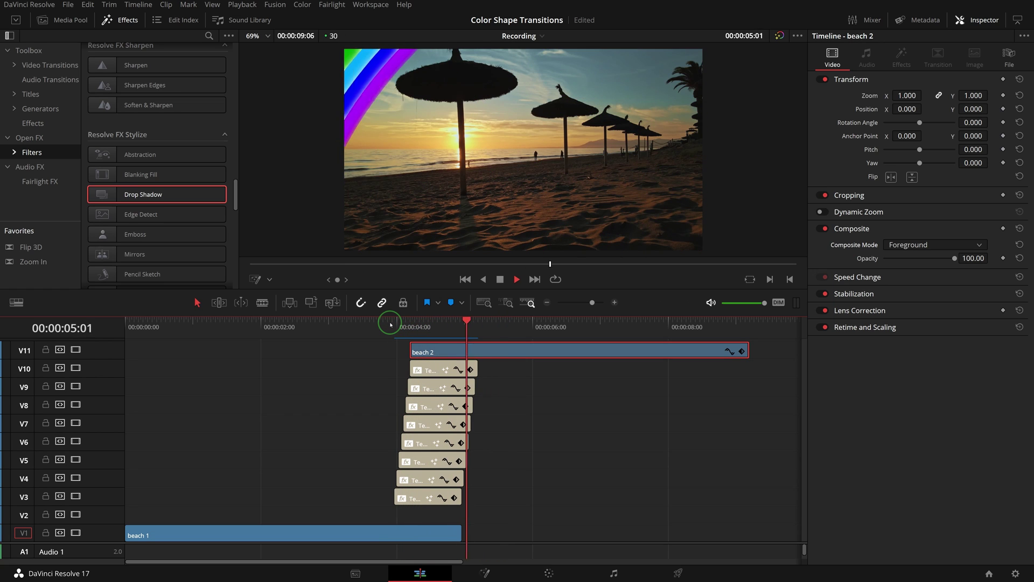
pyautogui.press('space')
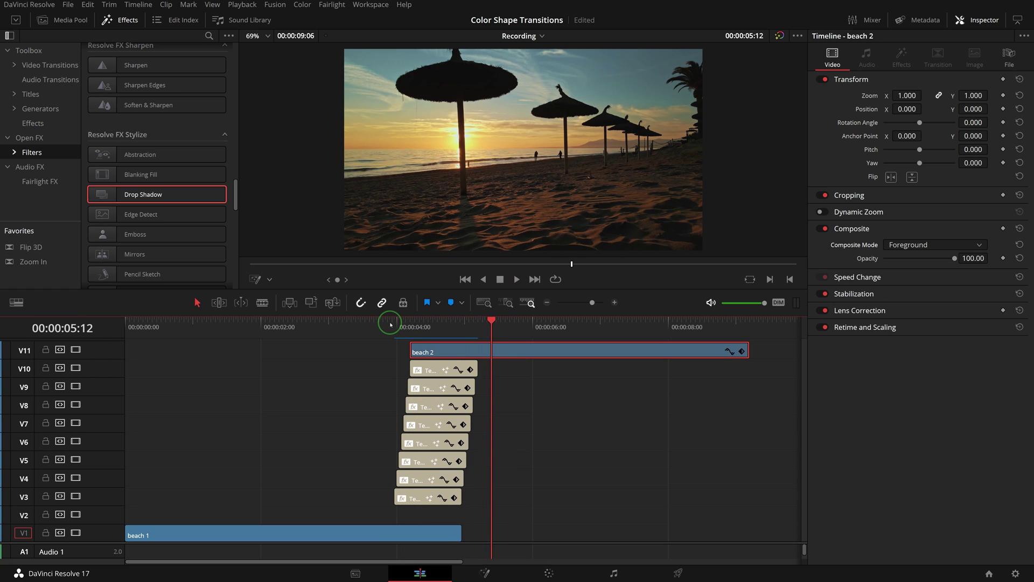
pyautogui.click(438, 326)
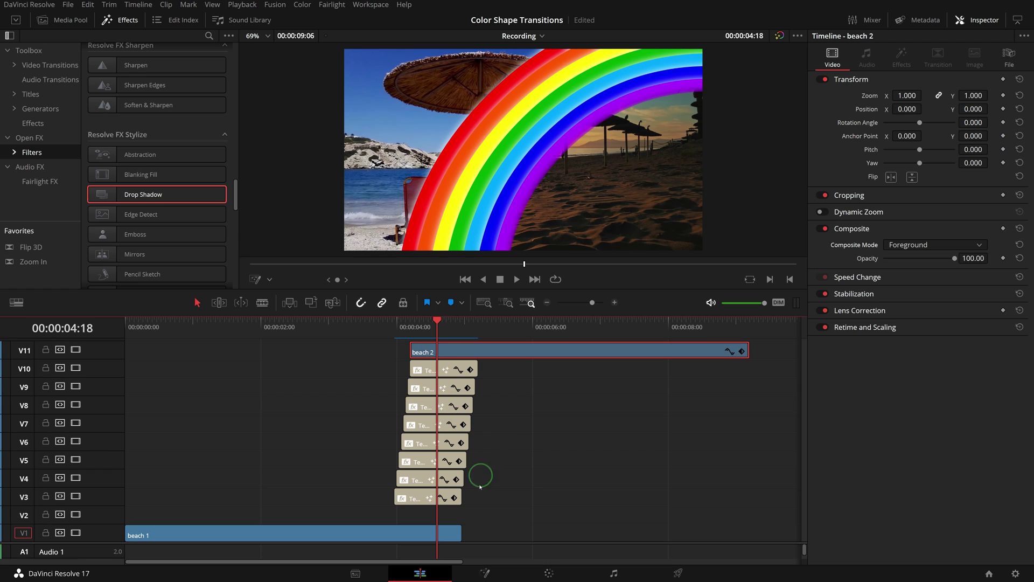
# Compound the V3–V9 ring titles into a clip named 'Rainbow' and delete empty tracks.
pyautogui.moveTo(396, 392); pyautogui.dragTo(492, 508)
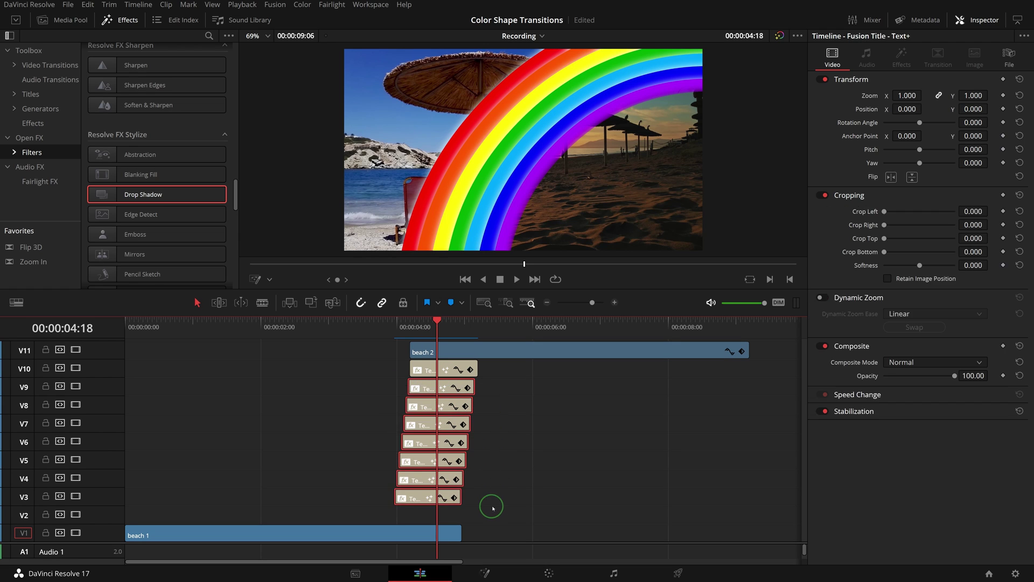
pyautogui.rightClick(451, 405)
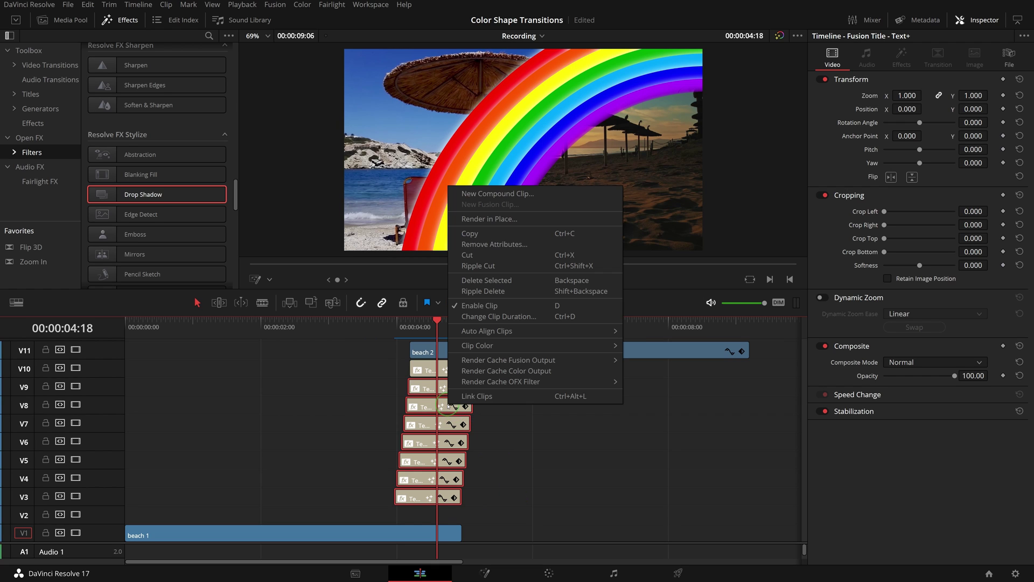
pyautogui.click(519, 192)
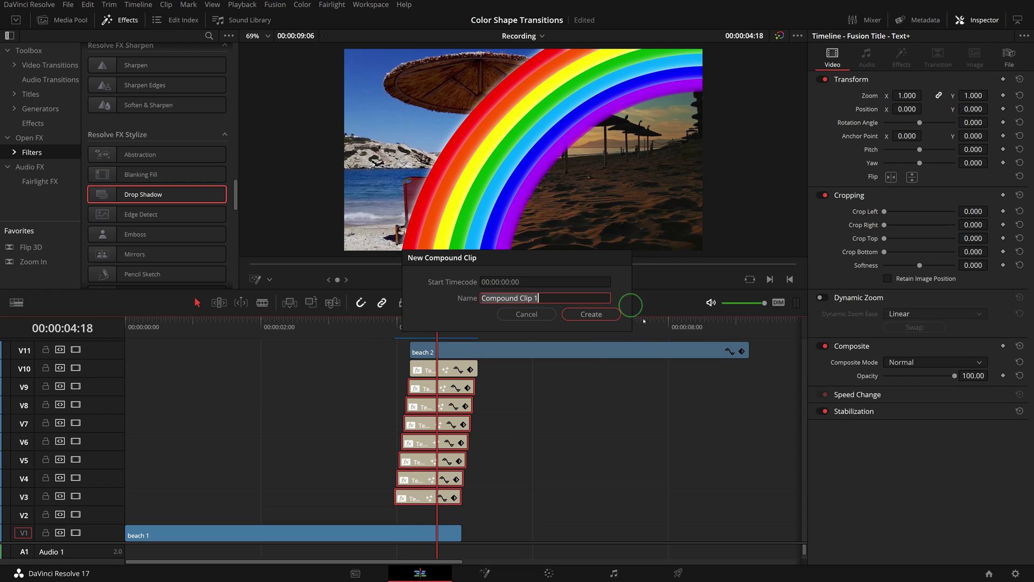
pyautogui.write('Rainbow')
pyautogui.press('Return')
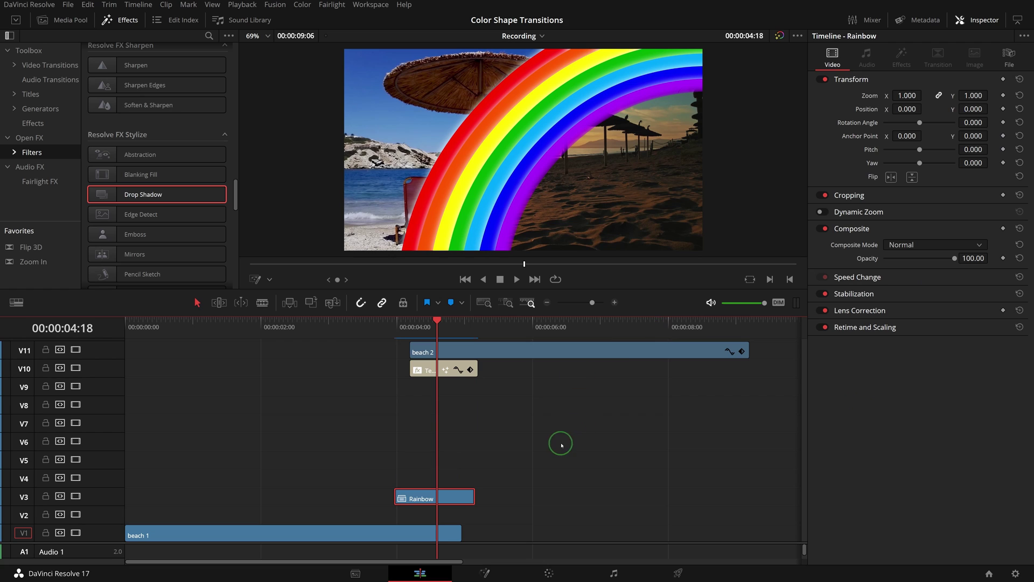
pyautogui.rightClick(89, 413)
pyautogui.click(146, 500)
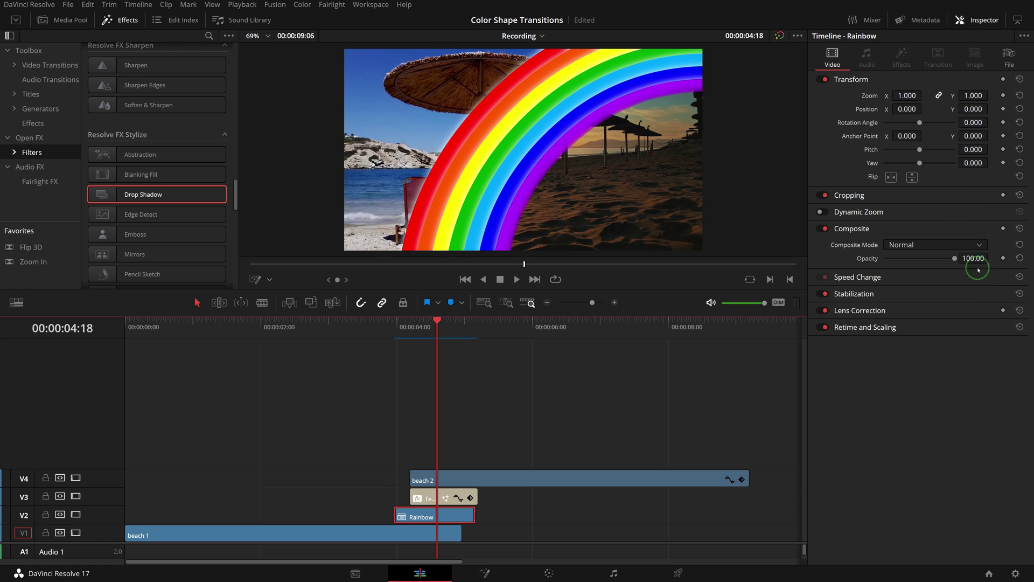
# Drop the Rainbow clip's opacity to about 70 and replay the transition, parking at 04:14.
pyautogui.moveTo(979, 270); pyautogui.dragTo(932, 260)
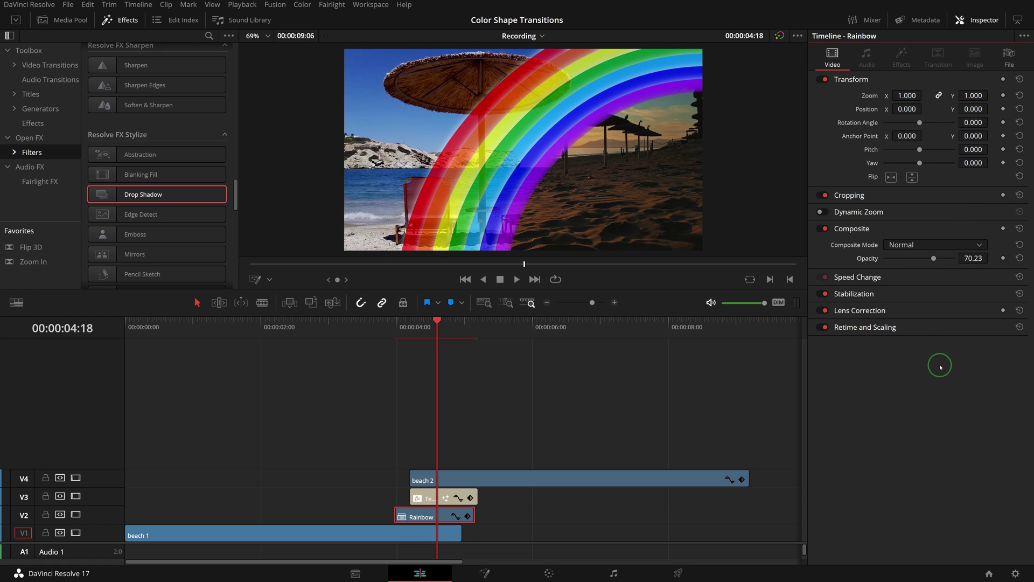
pyautogui.click(386, 334)
pyautogui.press('space')
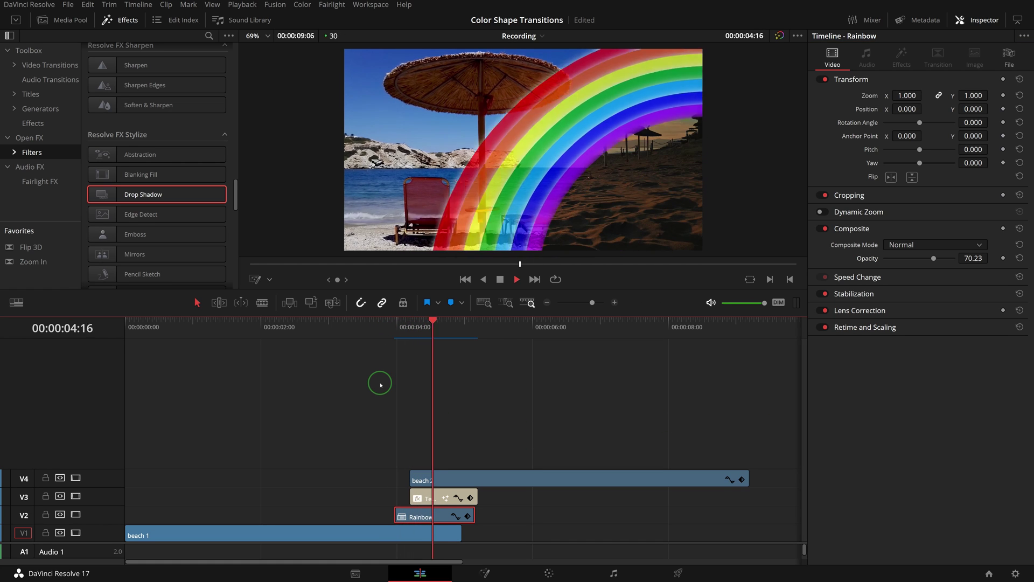
pyautogui.click(375, 326)
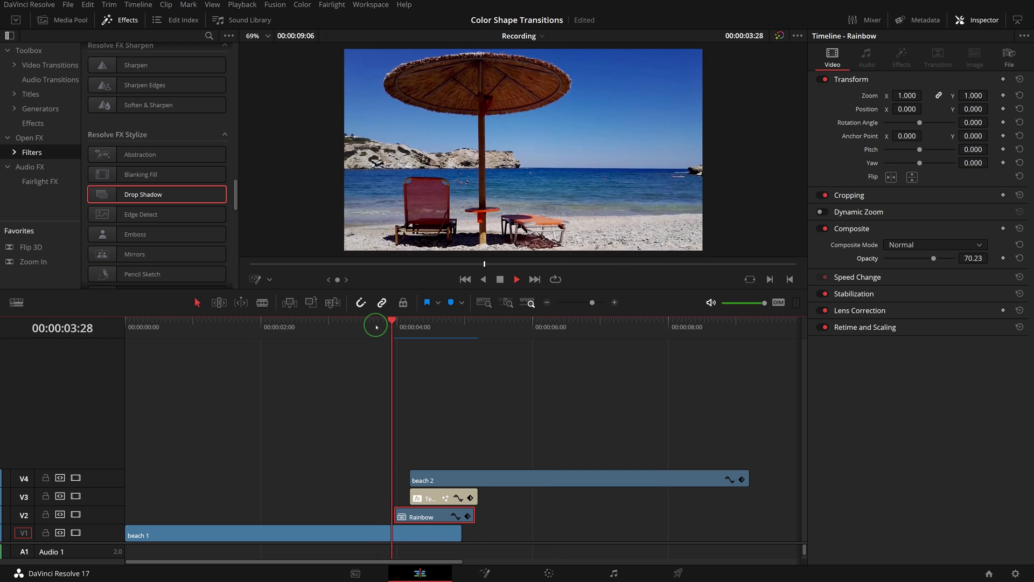
pyautogui.click(376, 326)
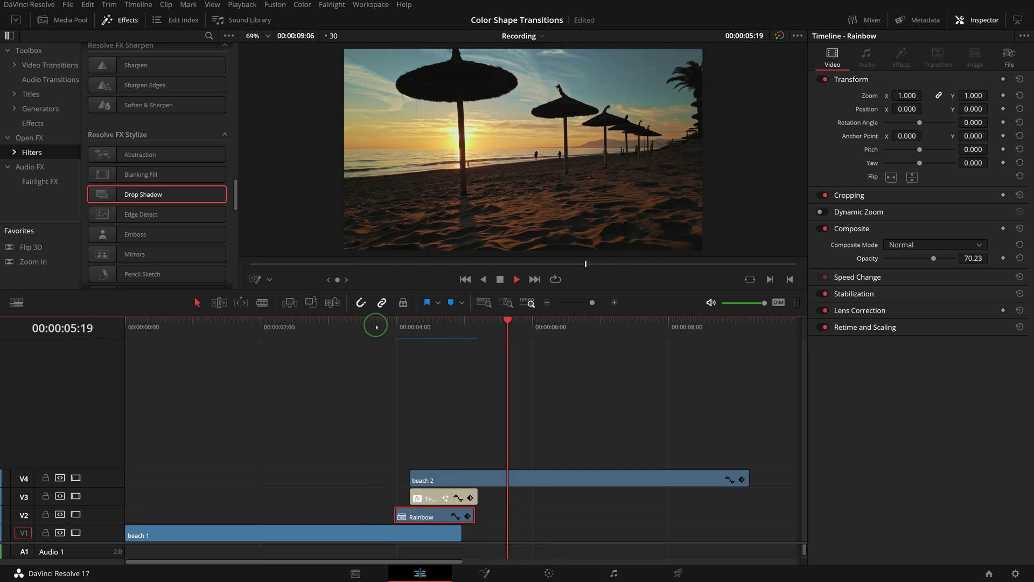
pyautogui.press('space')
pyautogui.click(428, 321)
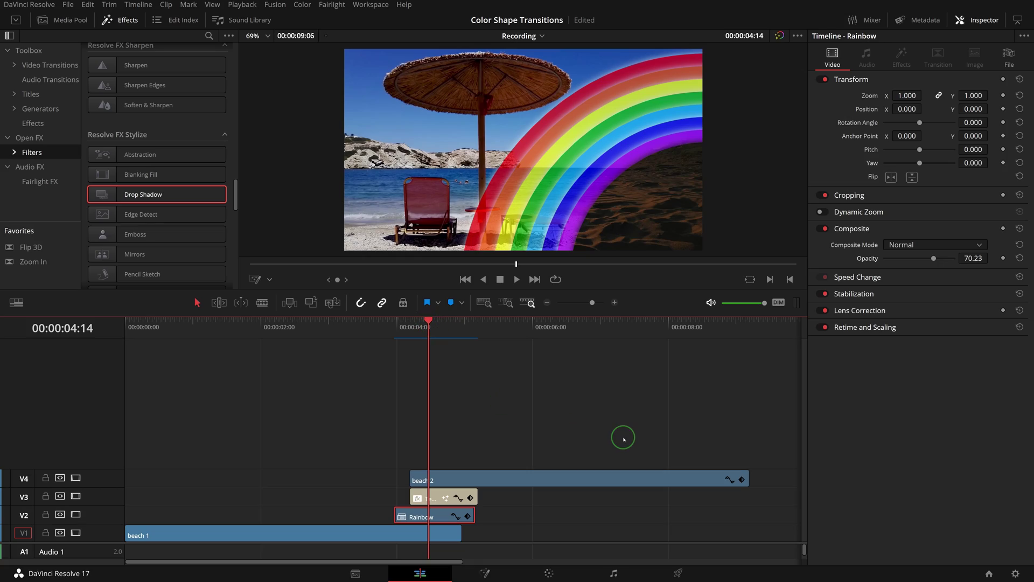